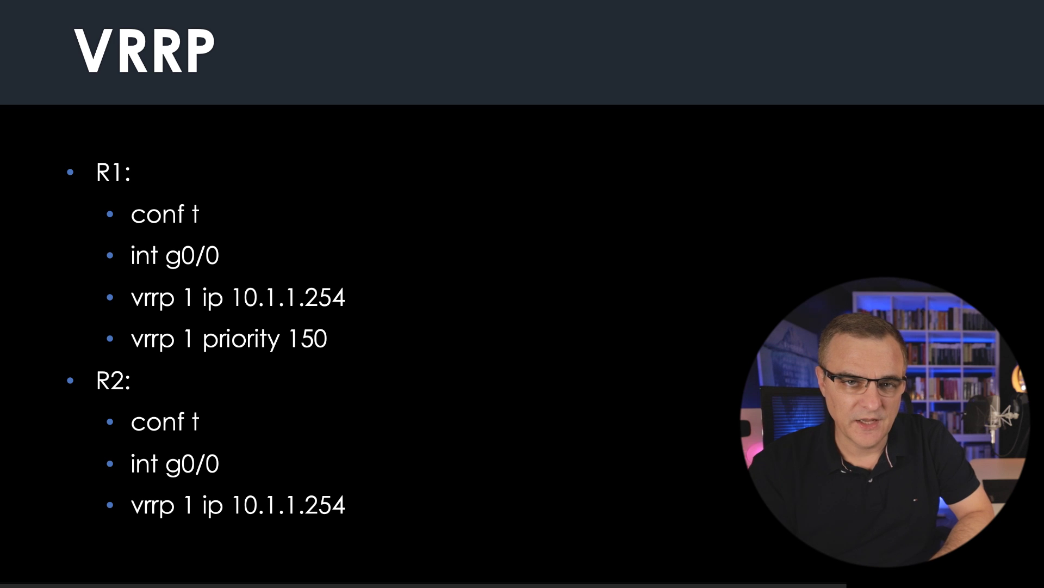
{"action": "key", "text": "Right"}
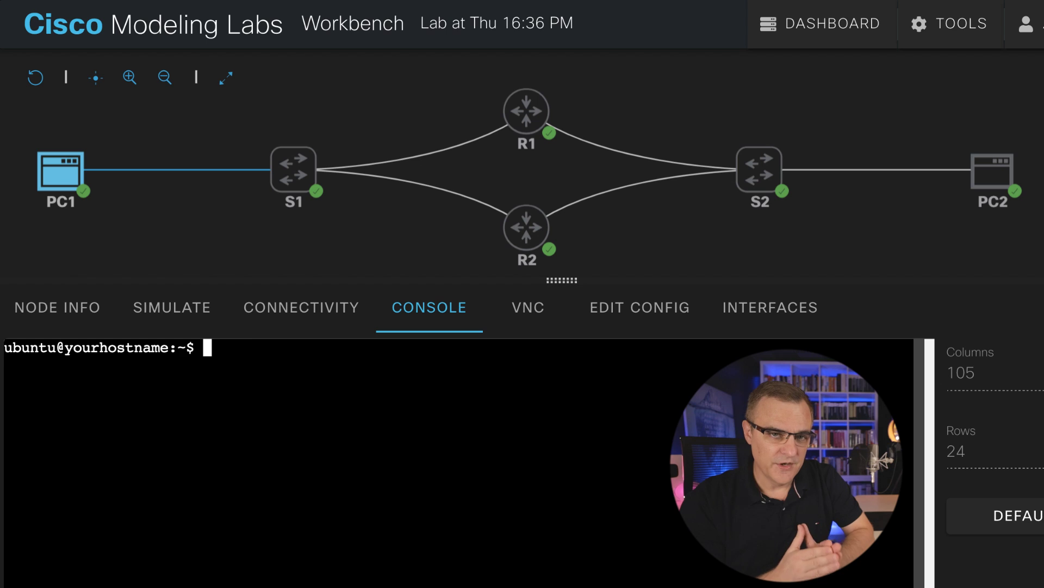
Step: Test PC1's connectivity with a ping to 8.8.8.8 from its console and stop it after a few replies
{"action": "type", "text": "ping"}
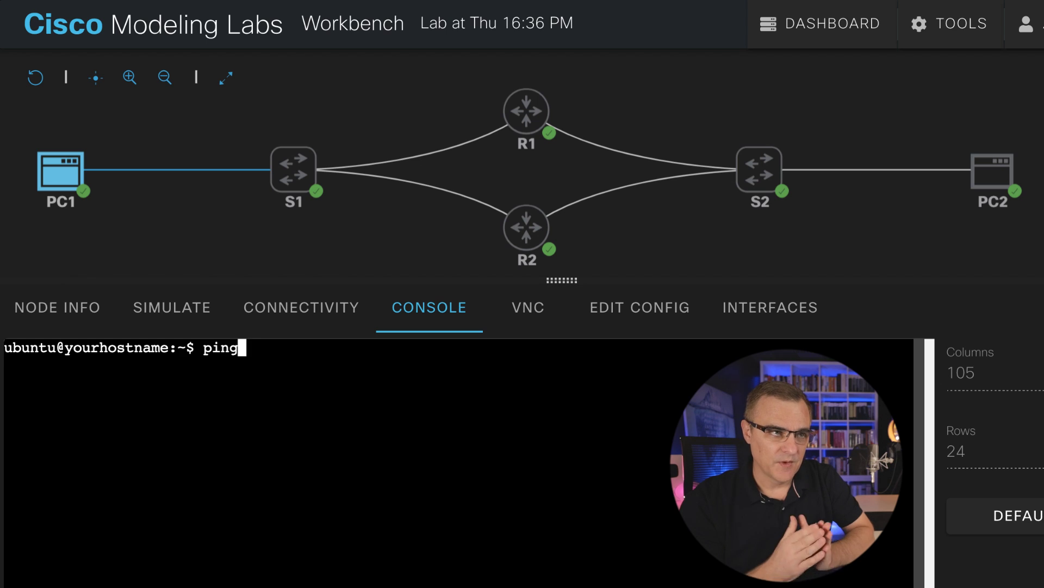
{"action": "type", "text": " 8.8.8.8."}
{"action": "key", "text": "Return"}
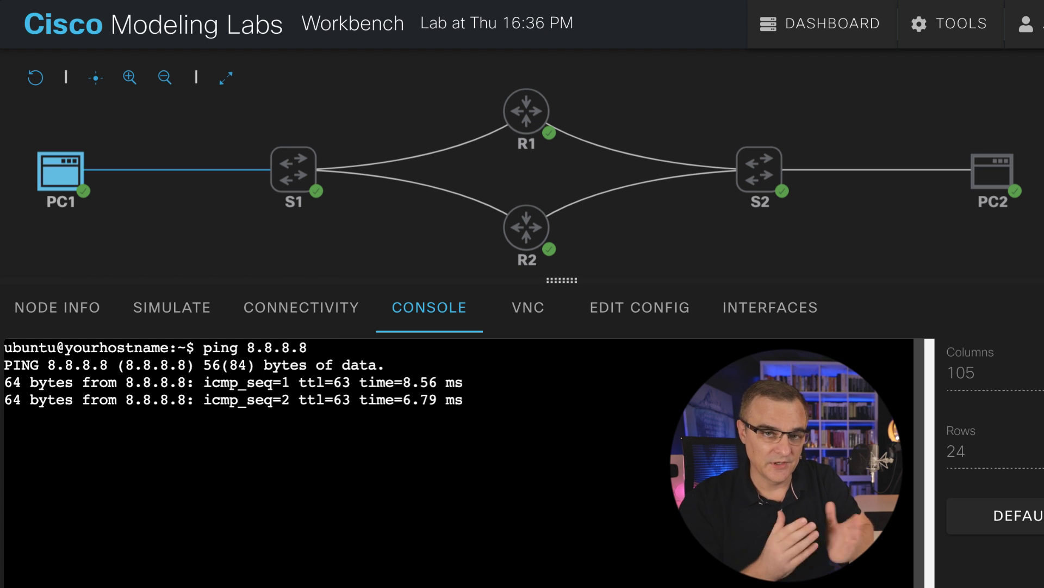
{"action": "key", "text": "ctrl+c"}
Step: Open R1's console, run sh ip int brief in privileged mode, and highlight the GigabitEthernet0/0 address and interface name
{"action": "left_click", "coordinate": [526, 111]}
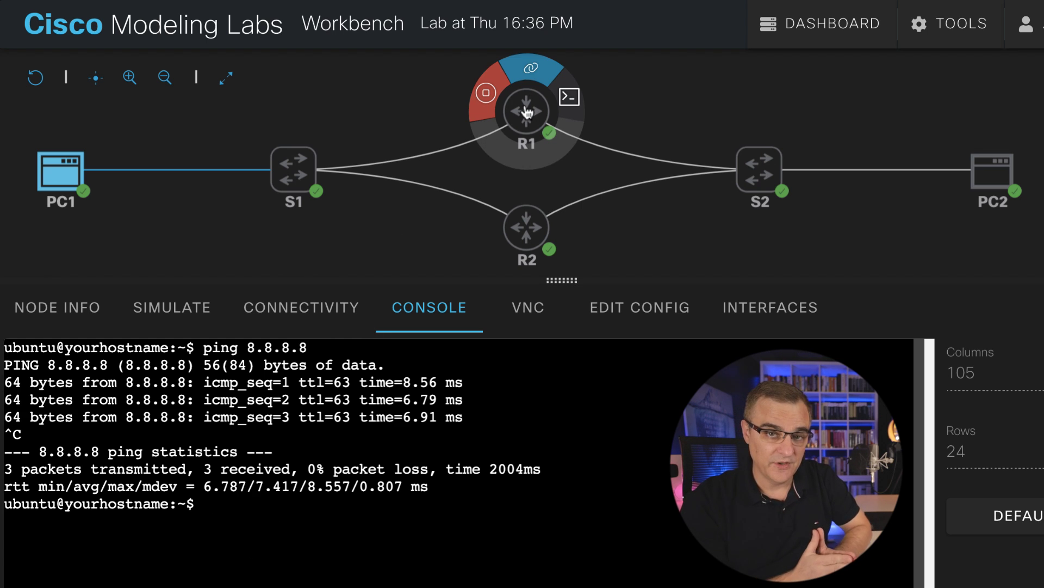
{"action": "left_click", "coordinate": [526, 111]}
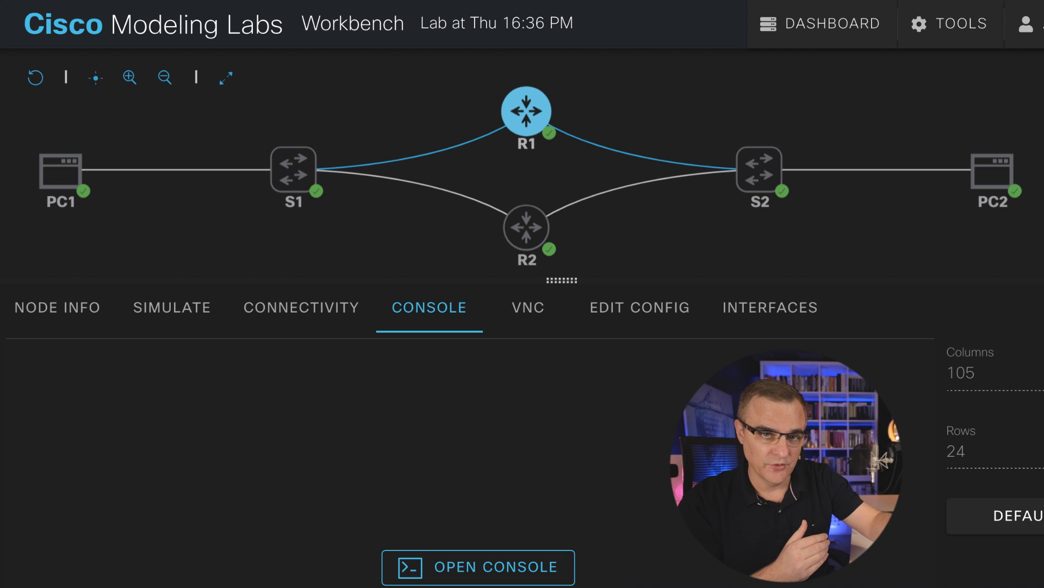
{"action": "left_click", "coordinate": [443, 562]}
{"action": "key", "text": "Return"}
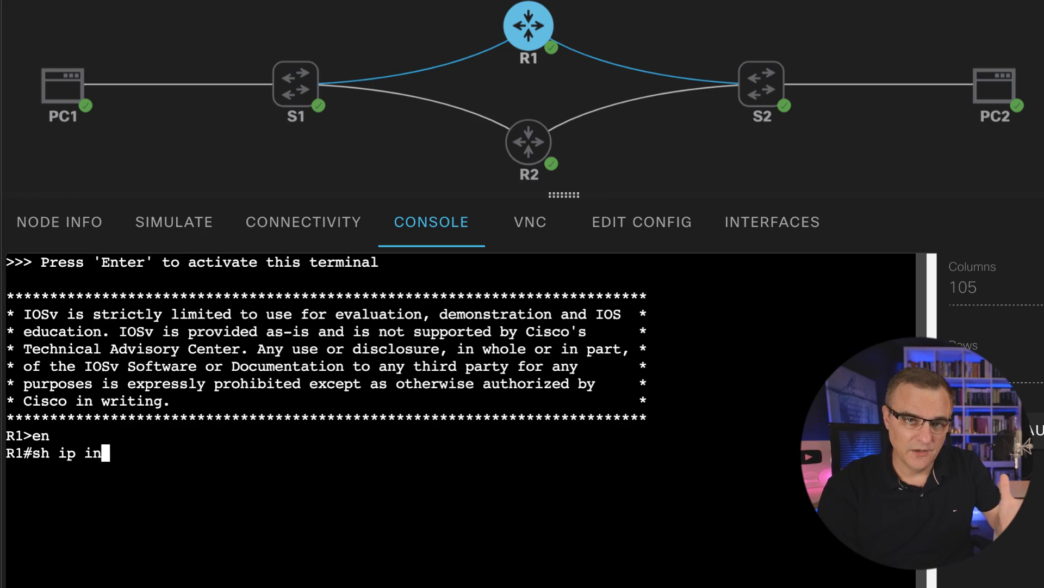
{"action": "type", "text": "rief"}
{"action": "key", "text": "Return"}
{"action": "left_click_drag", "start_coordinate": [241, 487], "coordinate": [330, 487]}
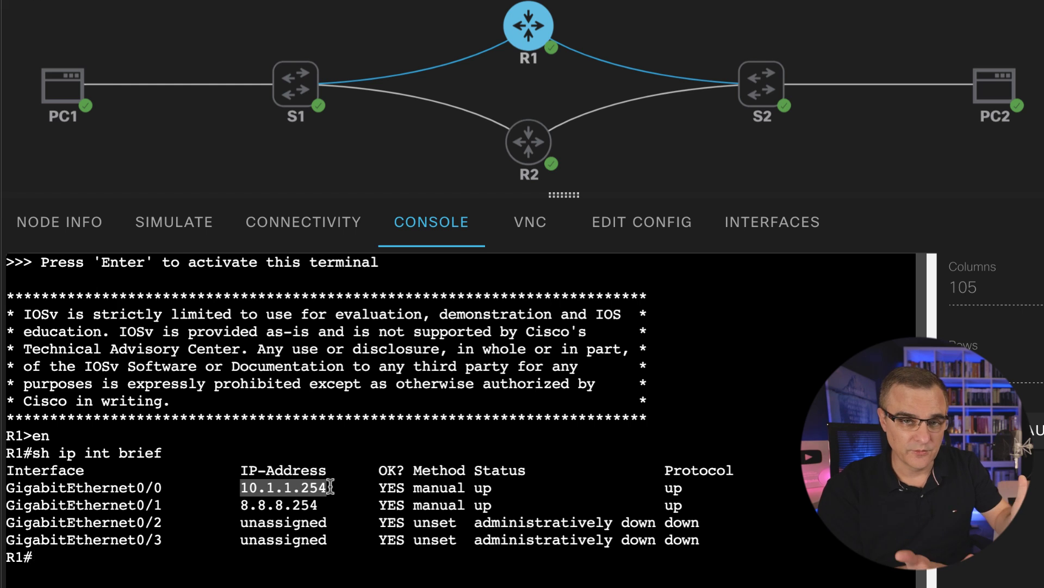
{"action": "left_click_drag", "start_coordinate": [170, 487], "coordinate": [6, 487]}
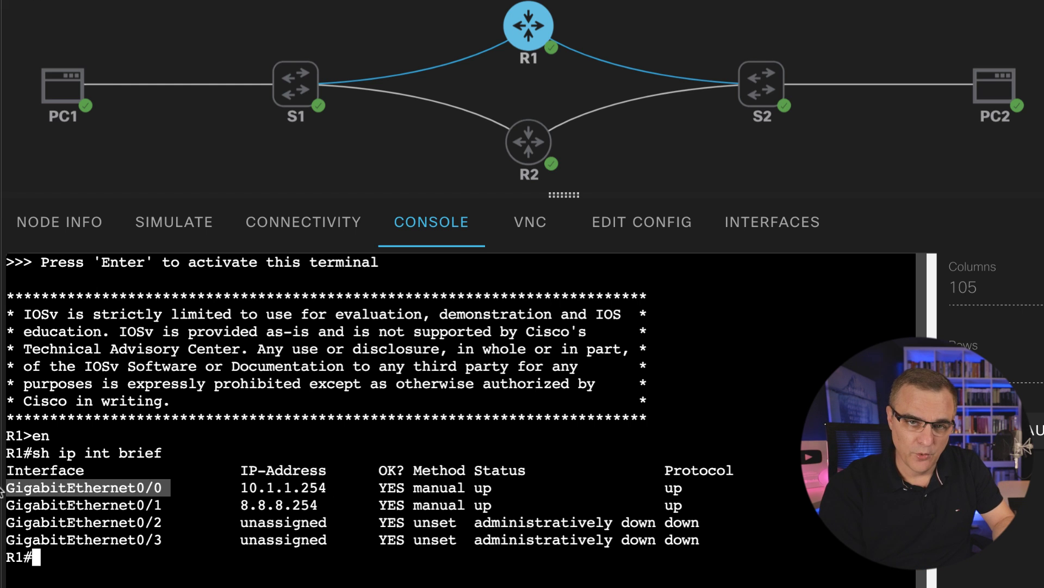
Step: Display PC1's addresses with ip addr and its routing table with ip route, and highlight the default route
{"action": "mouse_move", "coordinate": [56, 96]}
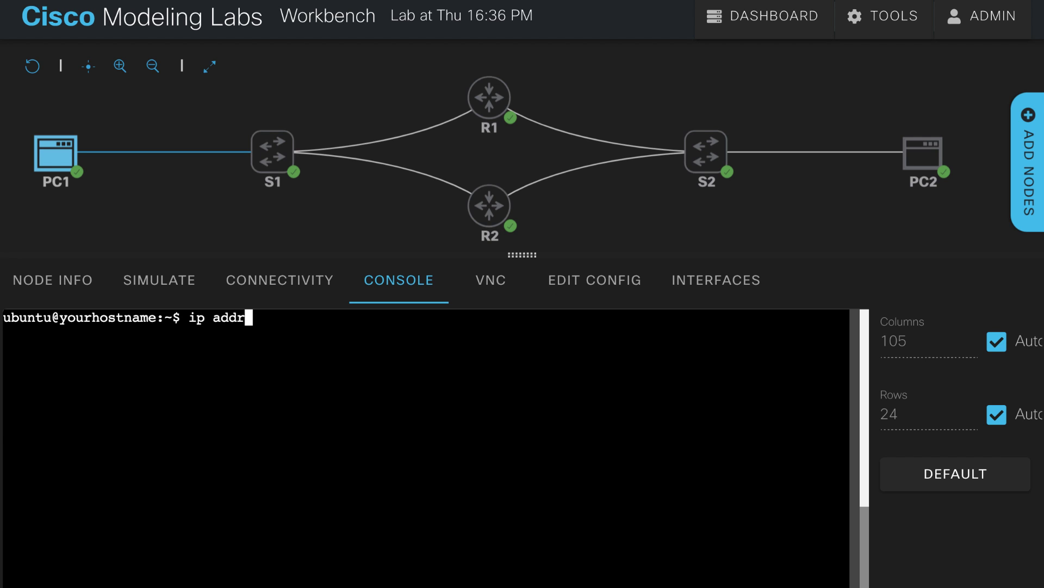
{"action": "key", "text": "Return"}
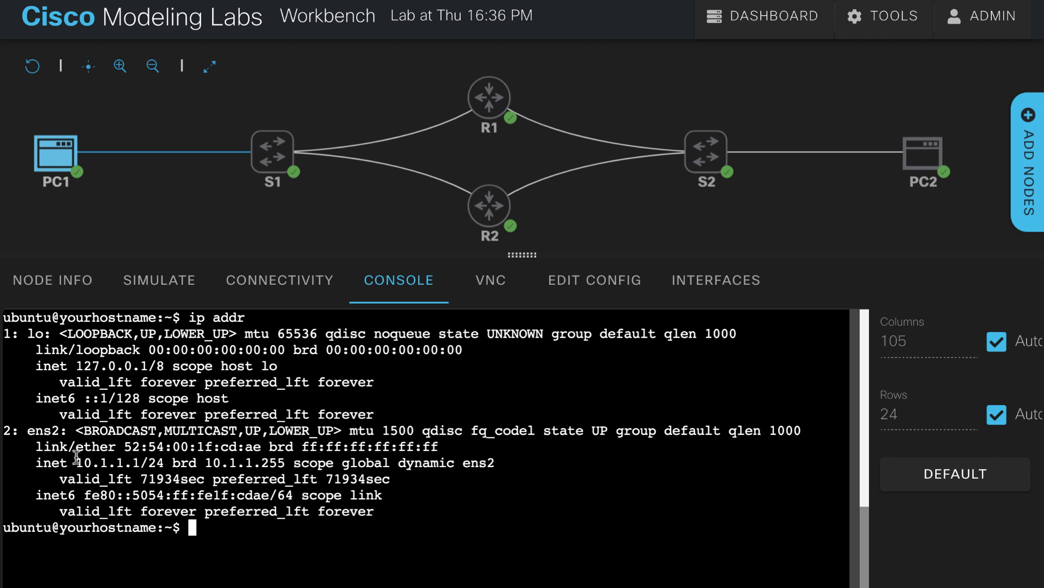
{"action": "type", "text": "i"}
{"action": "type", "text": "p rout"}
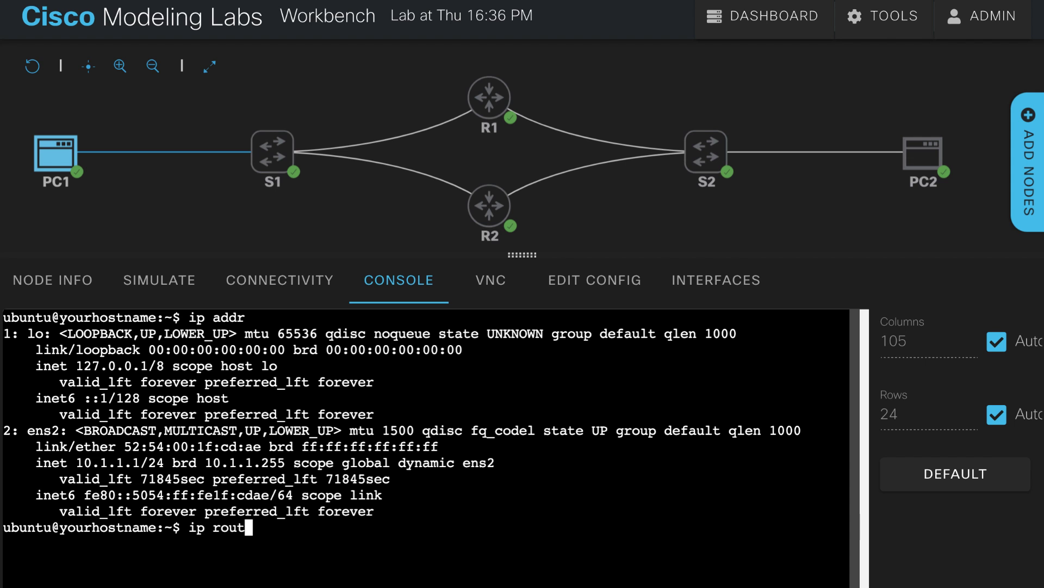
{"action": "type", "text": "e"}
{"action": "key", "text": "Return"}
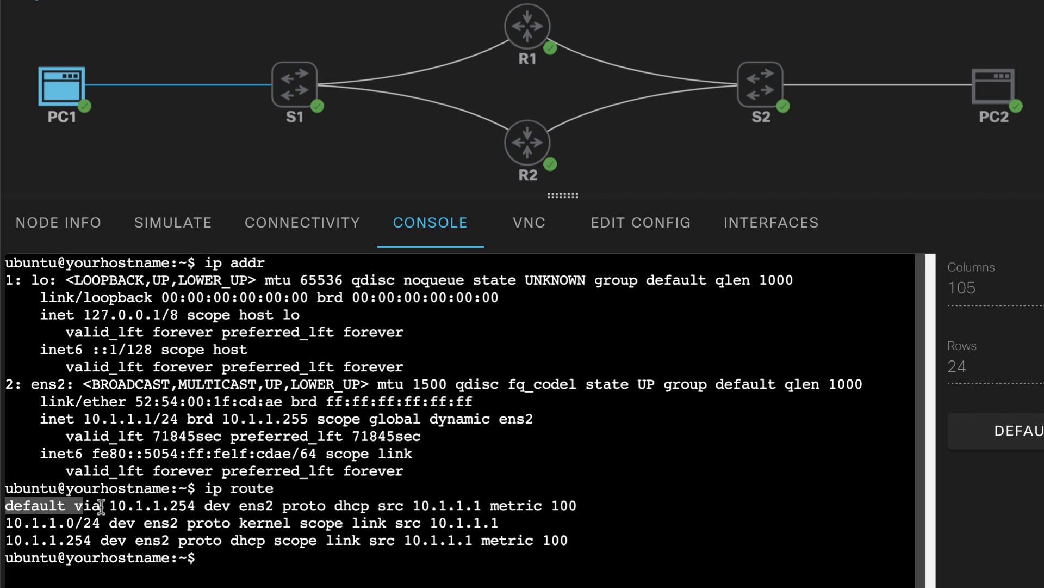
{"action": "left_click_drag", "start_coordinate": [101, 506], "coordinate": [603, 504]}
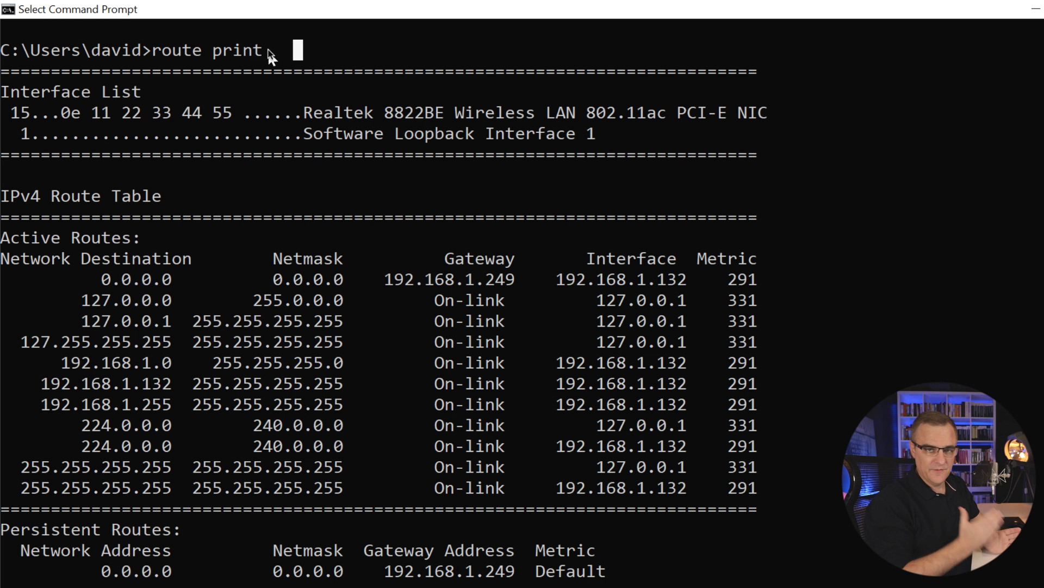
Step: Switch to the Windows Command Prompt and highlight the route print command and the 0.0.0.0 default route entry
{"action": "left_click_drag", "start_coordinate": [271, 50], "coordinate": [153, 52]}
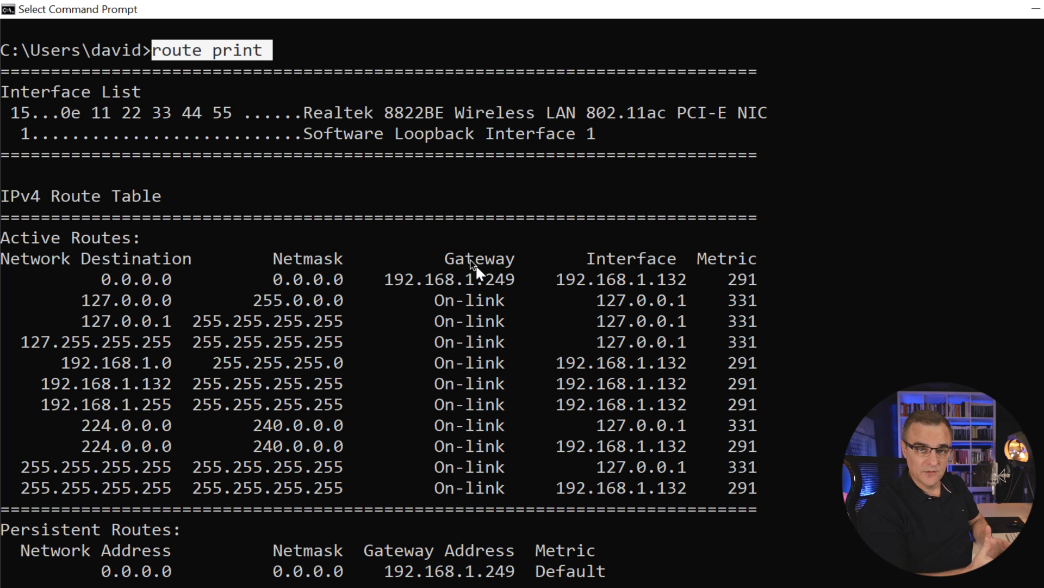
{"action": "left_click_drag", "start_coordinate": [525, 281], "coordinate": [90, 288]}
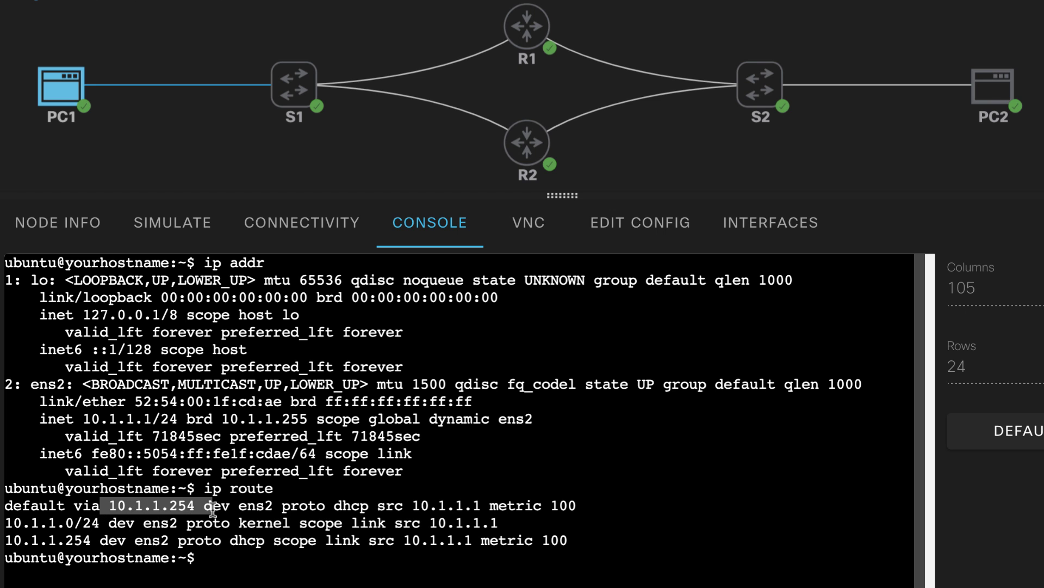
Step: Open PC2's console and display its interface addresses with ip addr
{"action": "mouse_move", "coordinate": [68, 100]}
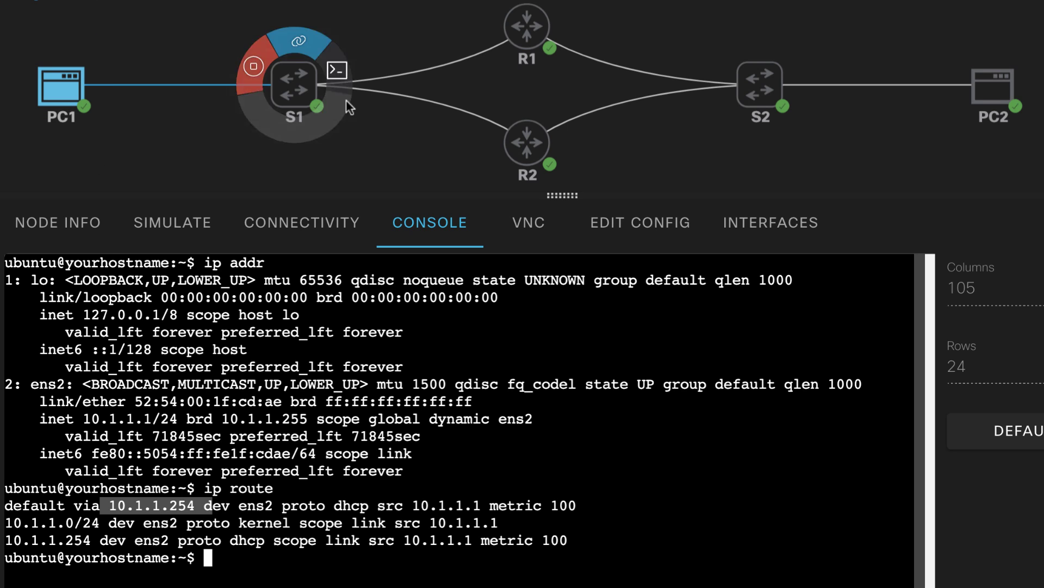
{"action": "left_click", "coordinate": [995, 97]}
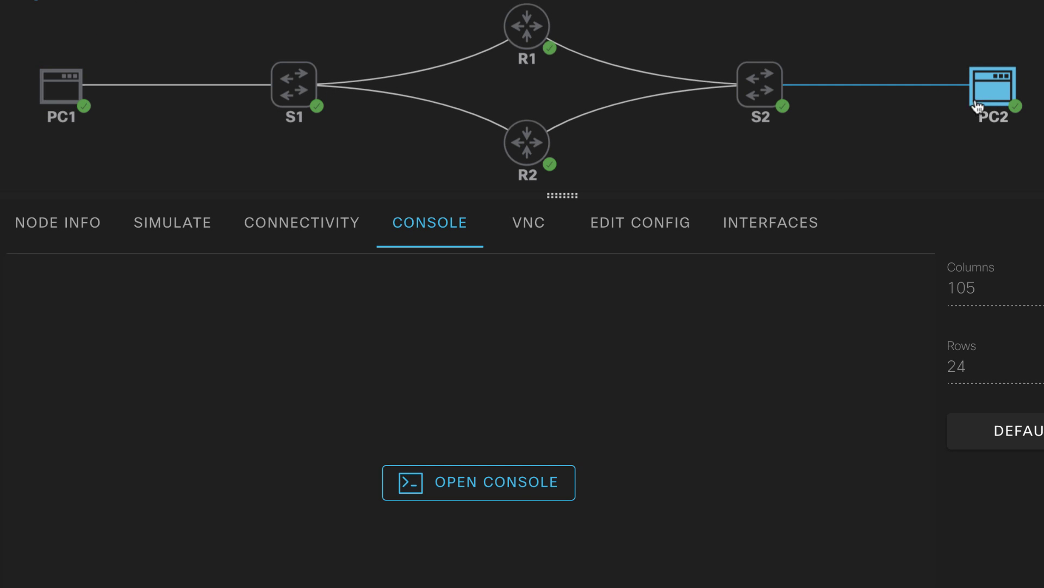
{"action": "left_click", "coordinate": [534, 480]}
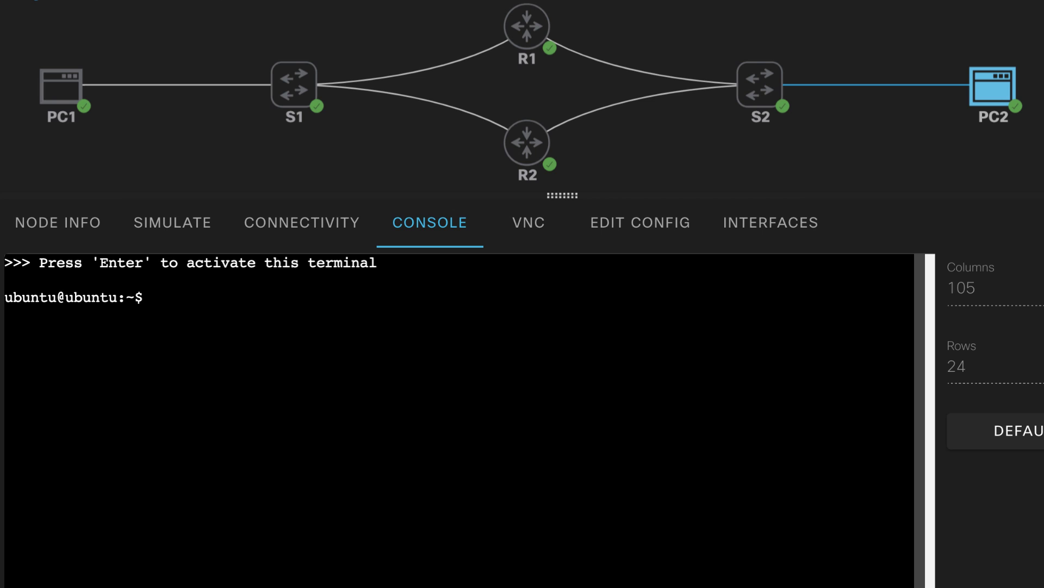
{"action": "type", "text": "ip addr"}
{"action": "key", "text": "Return"}
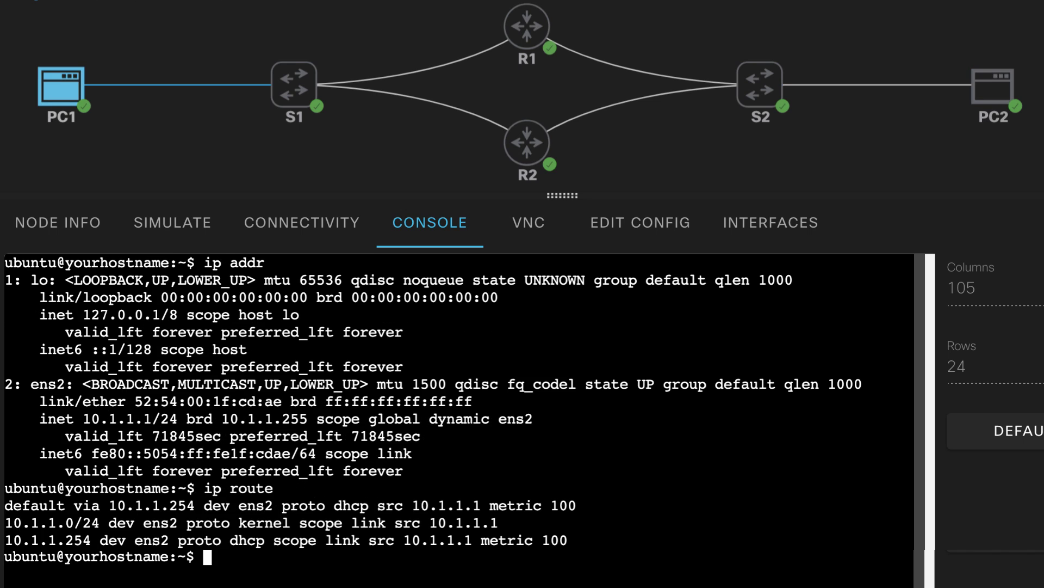
Step: Clear PC1's console, ping 8.8.8.8 from it again, and stop the ping after a few replies
{"action": "type", "text": "ar"}
{"action": "key", "text": "Return"}
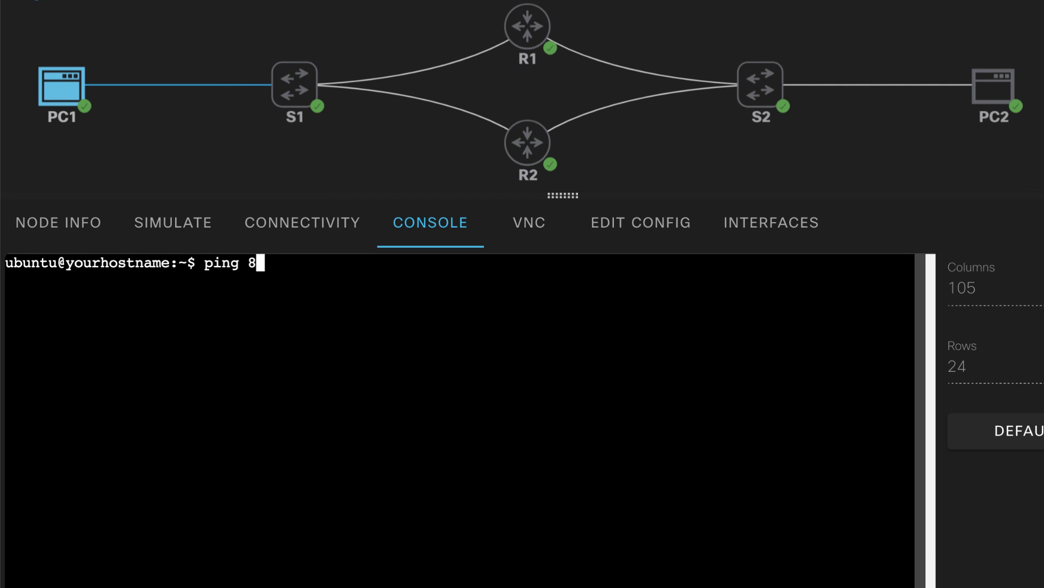
{"action": "type", "text": "ping 8.8.8.8"}
{"action": "key", "text": "Return"}
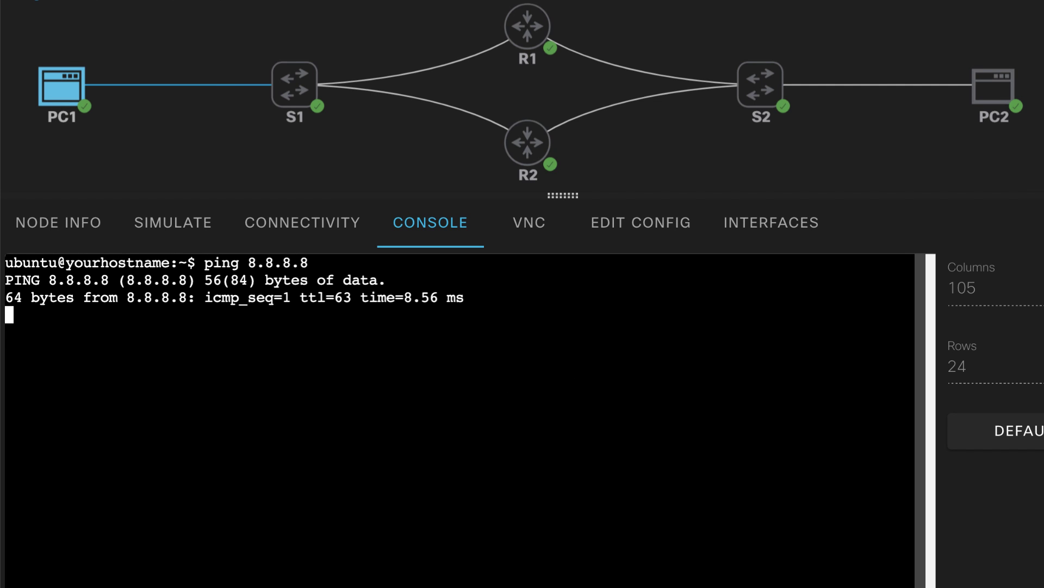
{"action": "key", "text": "ctrl+c"}
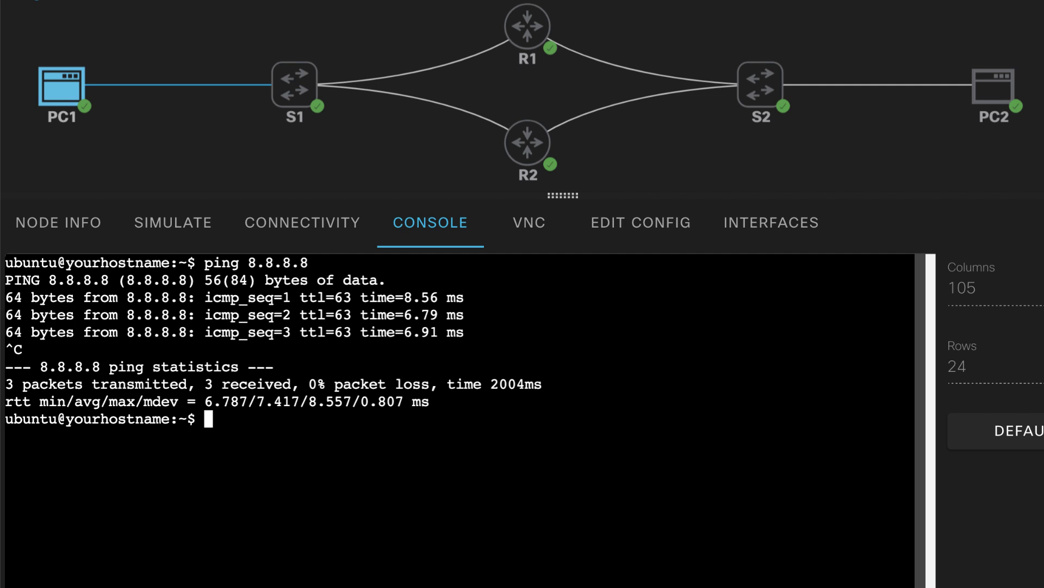
Step: Reopen R1's console, enter enable mode, and list the router's interface addresses and status with sh ip int brief
{"action": "mouse_move", "coordinate": [535, 16]}
{"action": "left_click", "coordinate": [527, 25]}
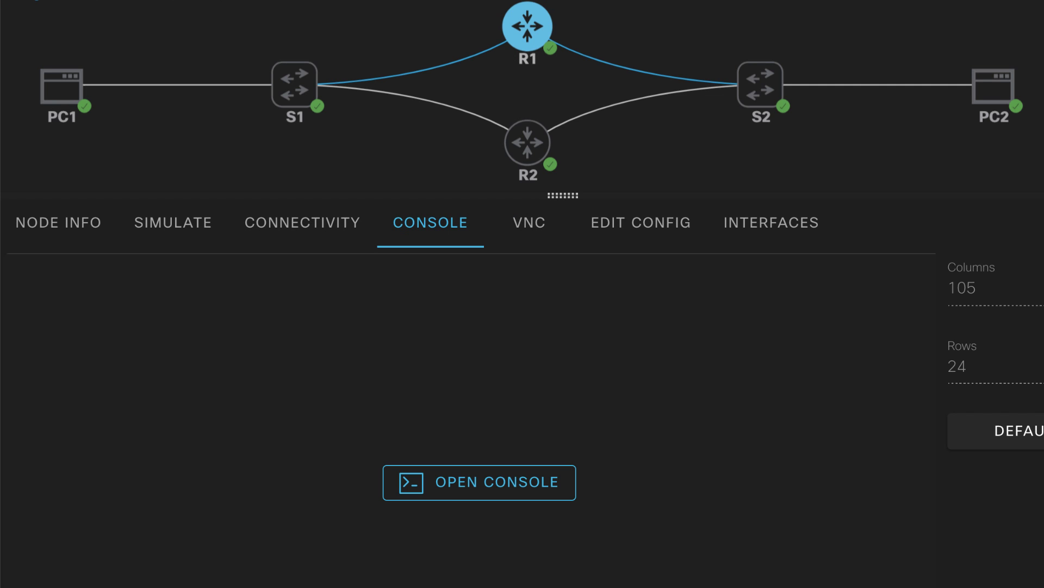
{"action": "left_click", "coordinate": [447, 483]}
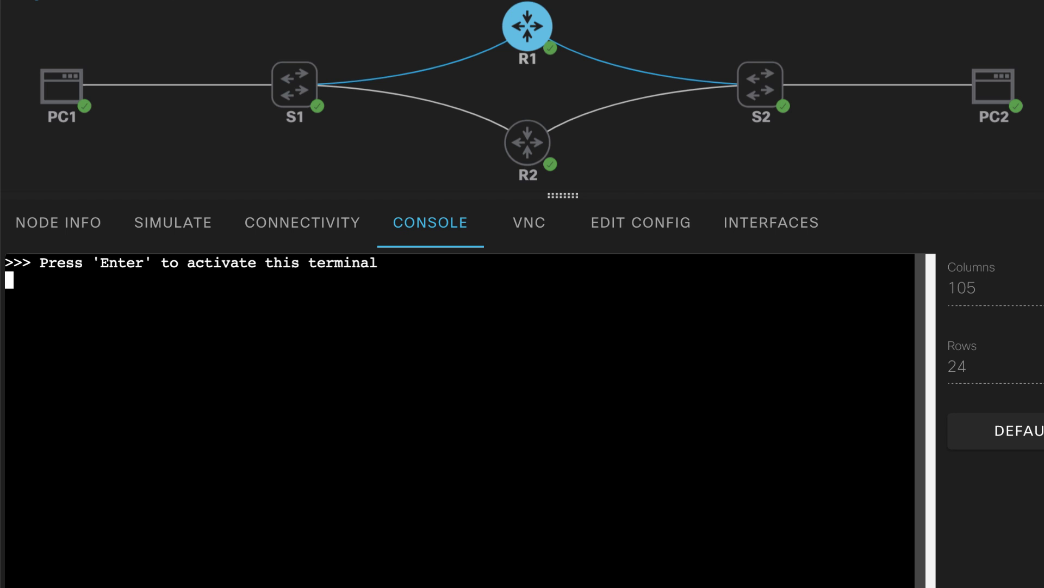
{"action": "key", "text": "Return"}
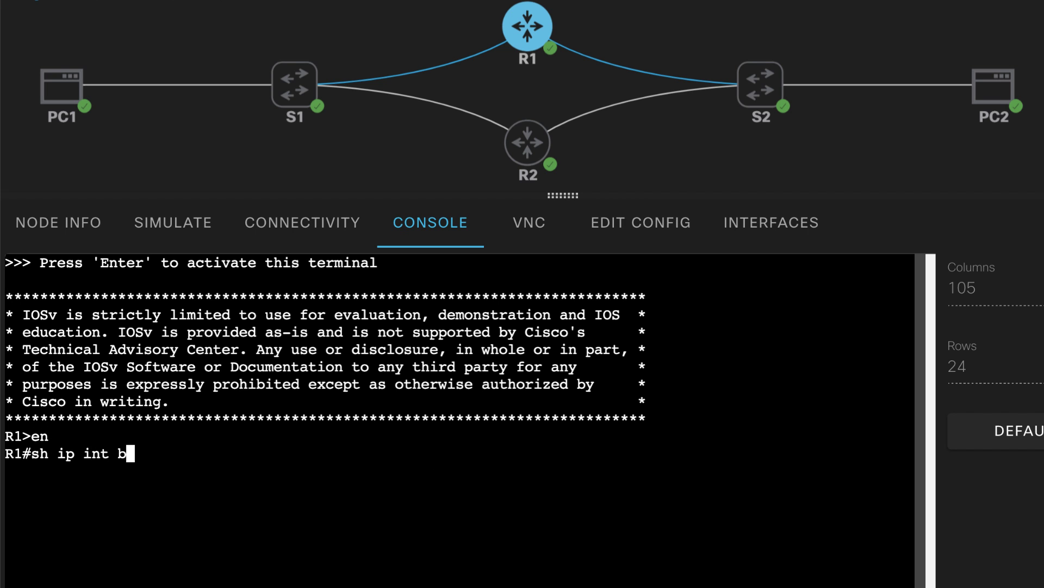
{"action": "type", "text": "rief"}
{"action": "key", "text": "Return"}
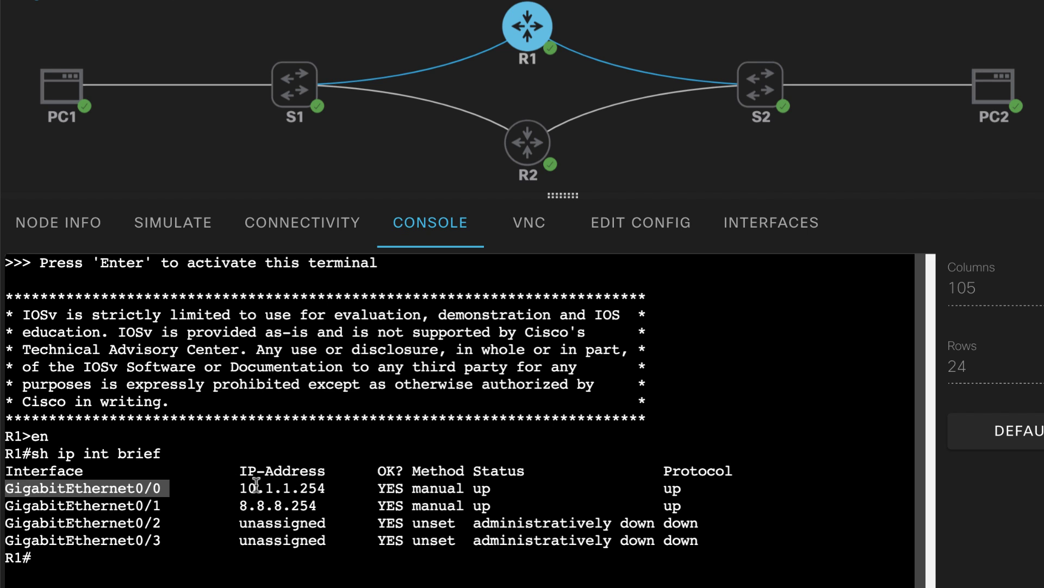
{"action": "mouse_move", "coordinate": [53, 94]}
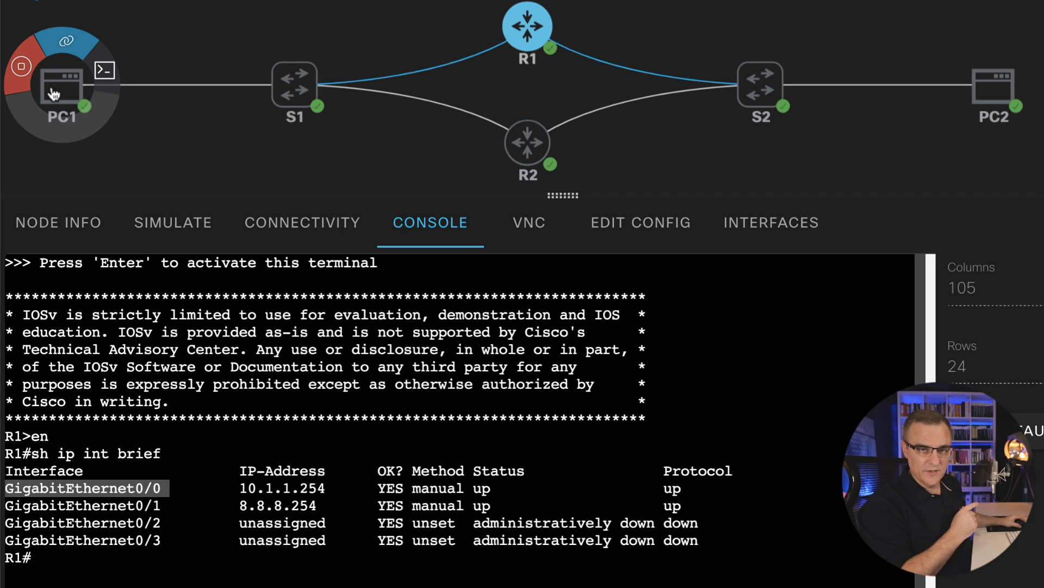
{"action": "mouse_move", "coordinate": [996, 74]}
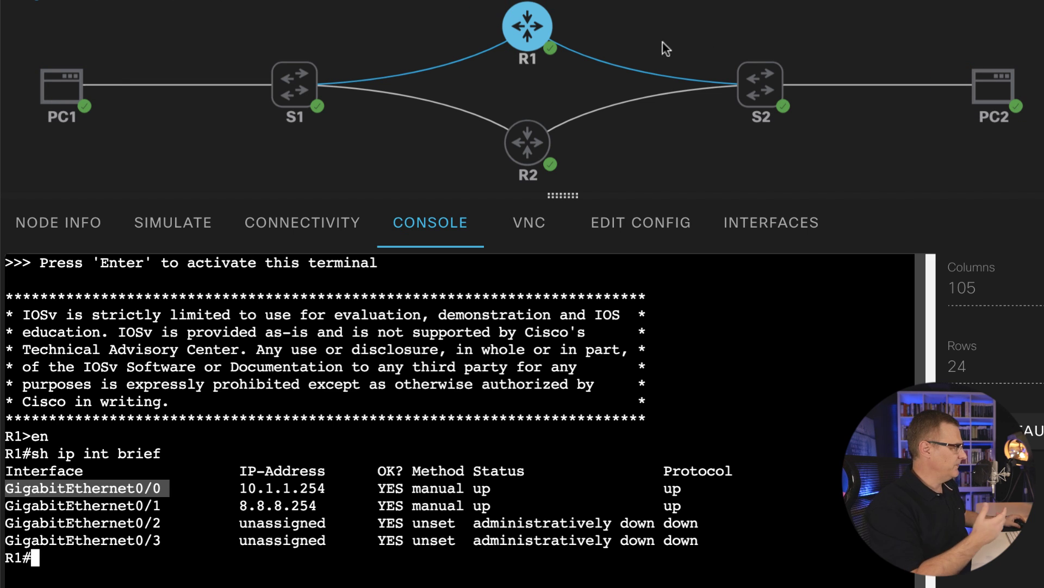
{"action": "left_click", "coordinate": [398, 494]}
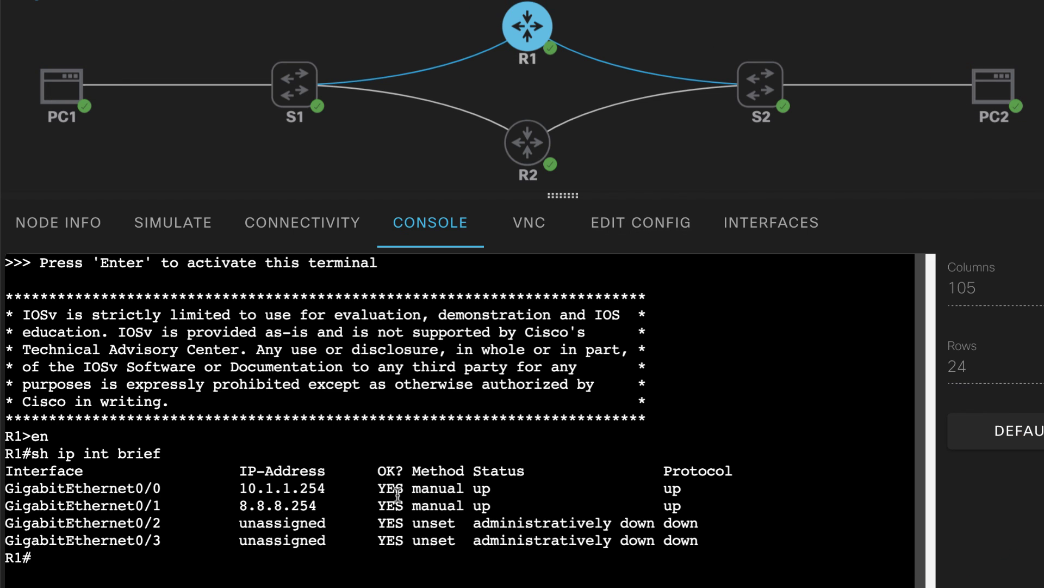
Step: Start another ping to 8.8.8.8 on PC1 and leave it running
{"action": "left_click", "coordinate": [54, 97]}
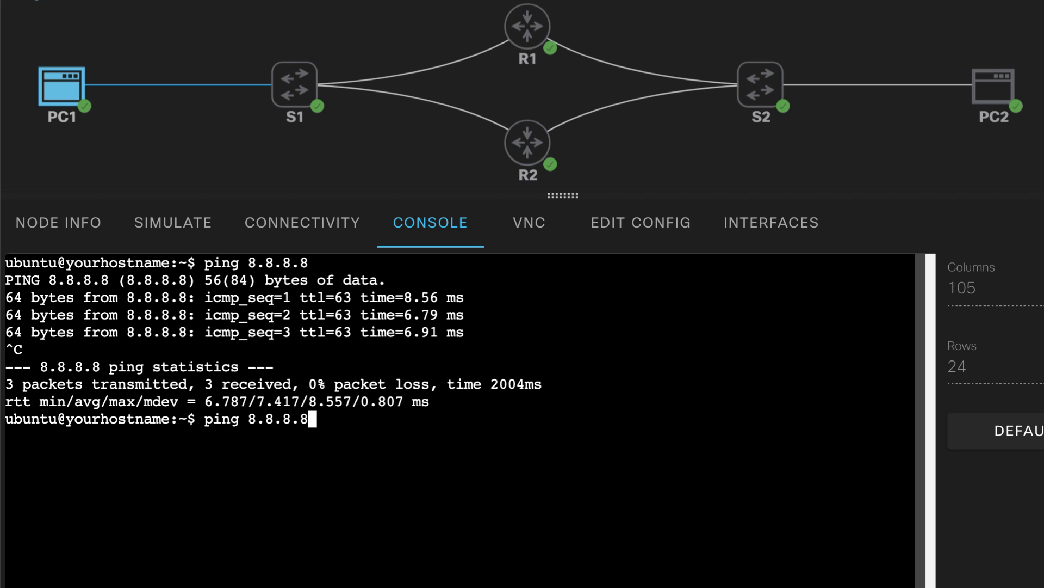
{"action": "key", "text": "Return"}
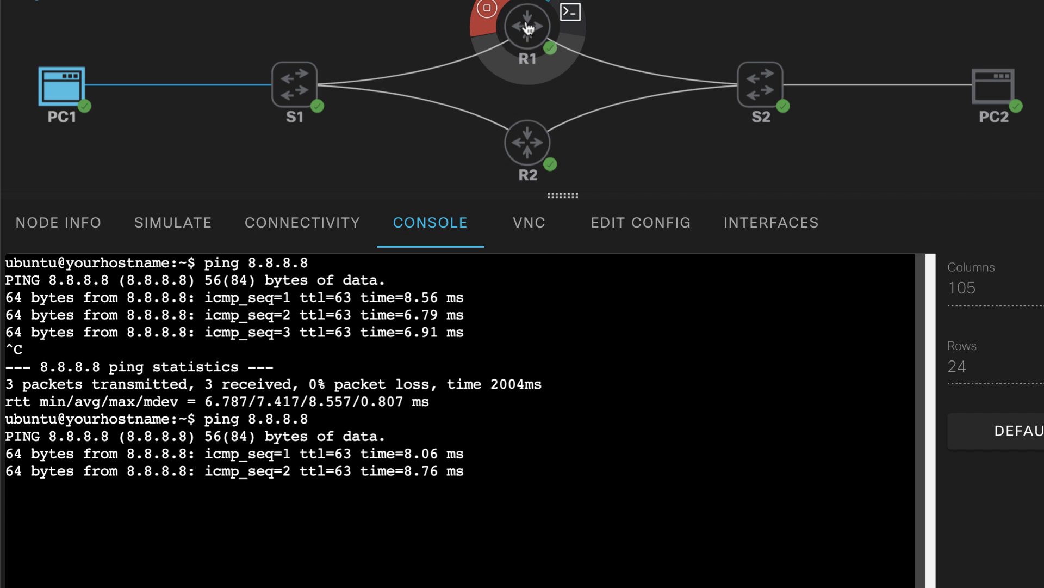
Step: Enter global configuration mode on R1 with conf t and open interface g0/0 for configuration
{"action": "left_click", "coordinate": [528, 27]}
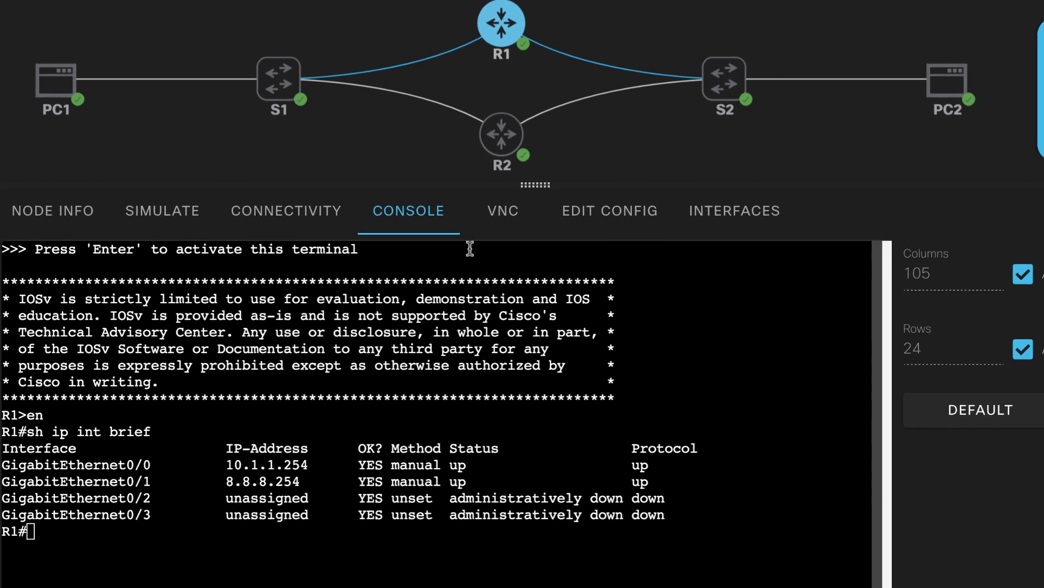
{"action": "type", "text": "f t"}
{"action": "key", "text": "Return"}
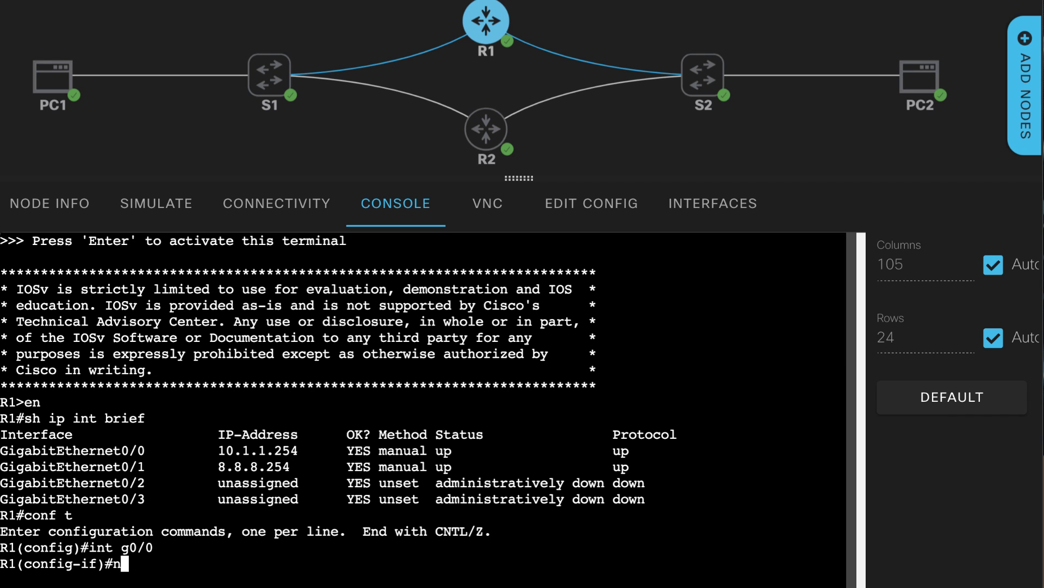
Step: Return to PC1's console and highlight the latest reply of the running ping to check whether replies continue
{"action": "left_click", "coordinate": [52, 77]}
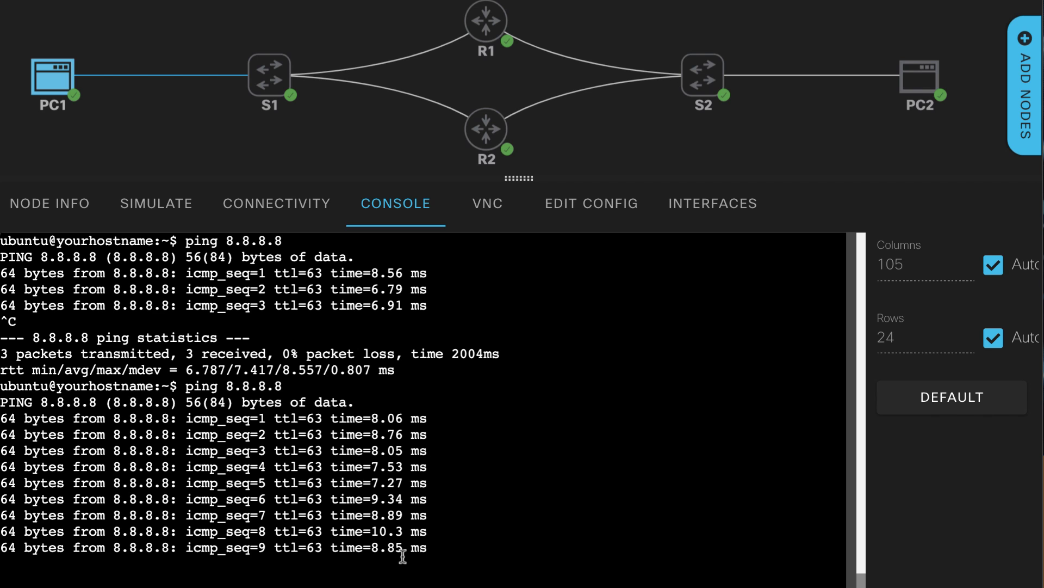
{"action": "left_click_drag", "start_coordinate": [442, 547], "coordinate": [184, 551]}
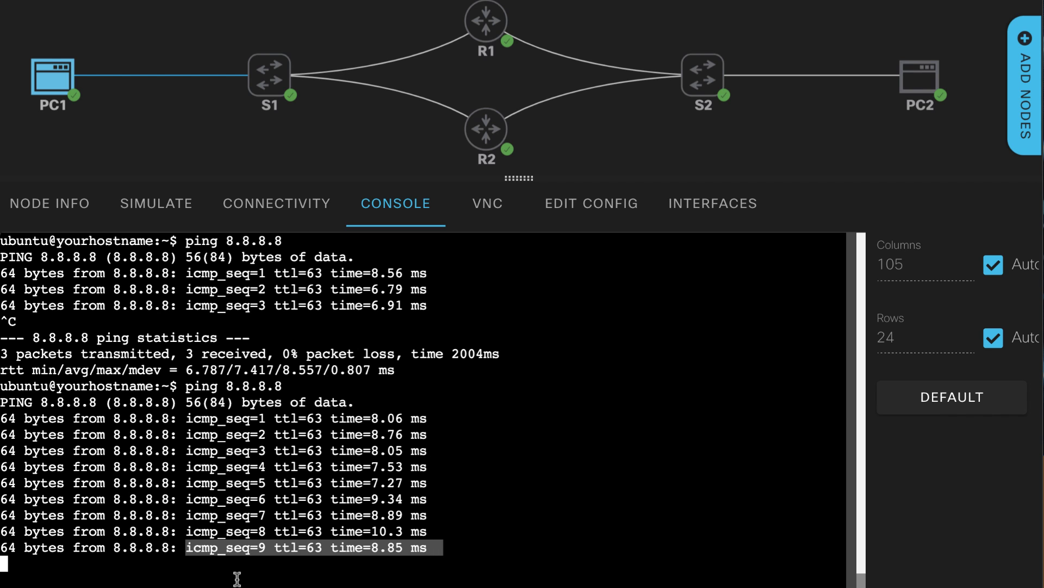
Step: Return to R1's console and re-enable interface g0/0 with no shut
{"action": "left_click", "coordinate": [292, 585]}
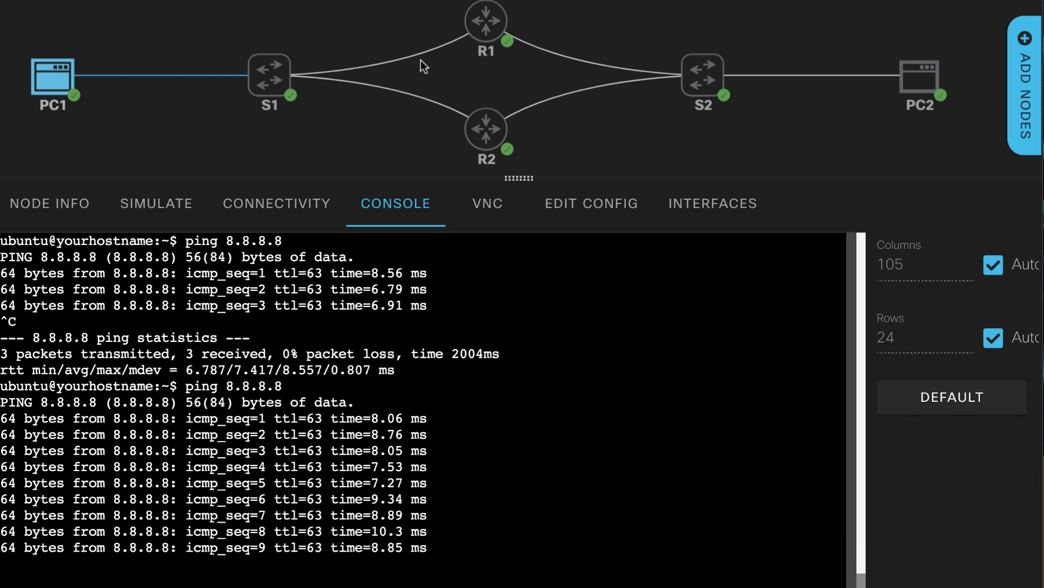
{"action": "left_click", "coordinate": [487, 13]}
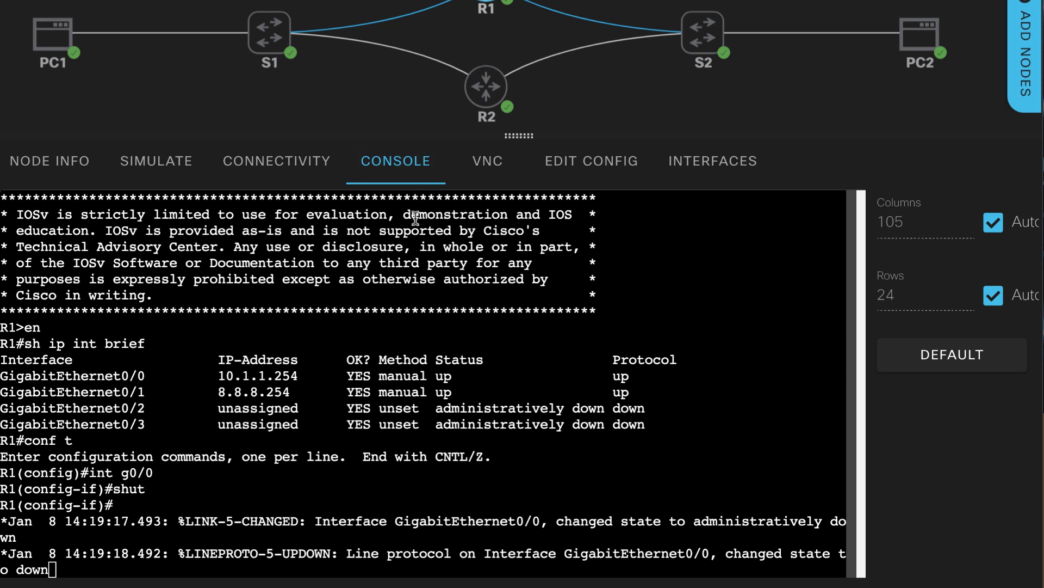
{"action": "key", "text": "Return"}
{"action": "type", "text": "no"}
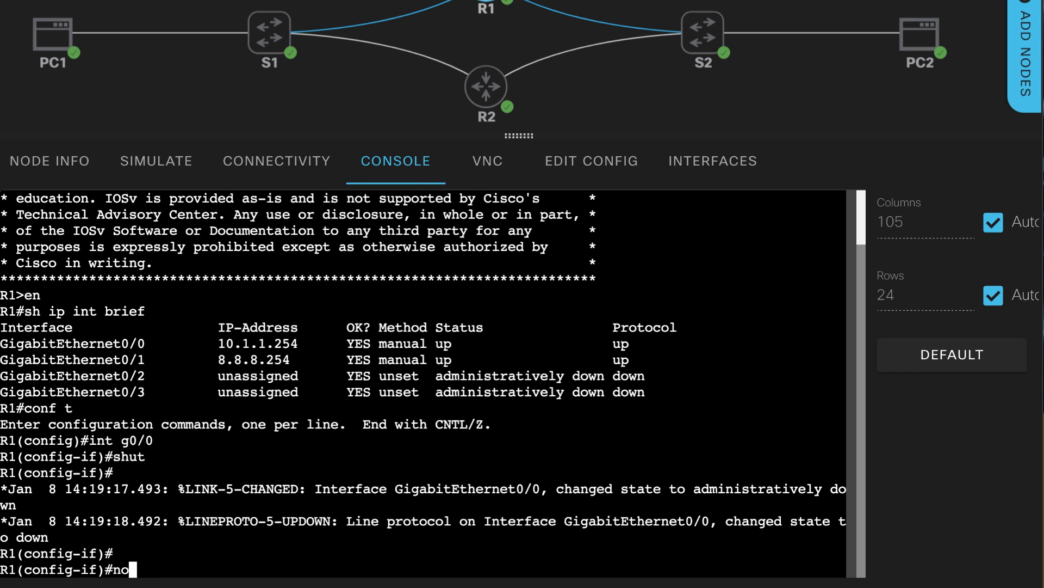
{"action": "type", "text": " shut"}
{"action": "key", "text": "Return"}
Step: Reopen PC1's console, stop the running ping, and highlight the replies with sequence numbers 9 and 38 around the gap
{"action": "left_click", "coordinate": [54, 35]}
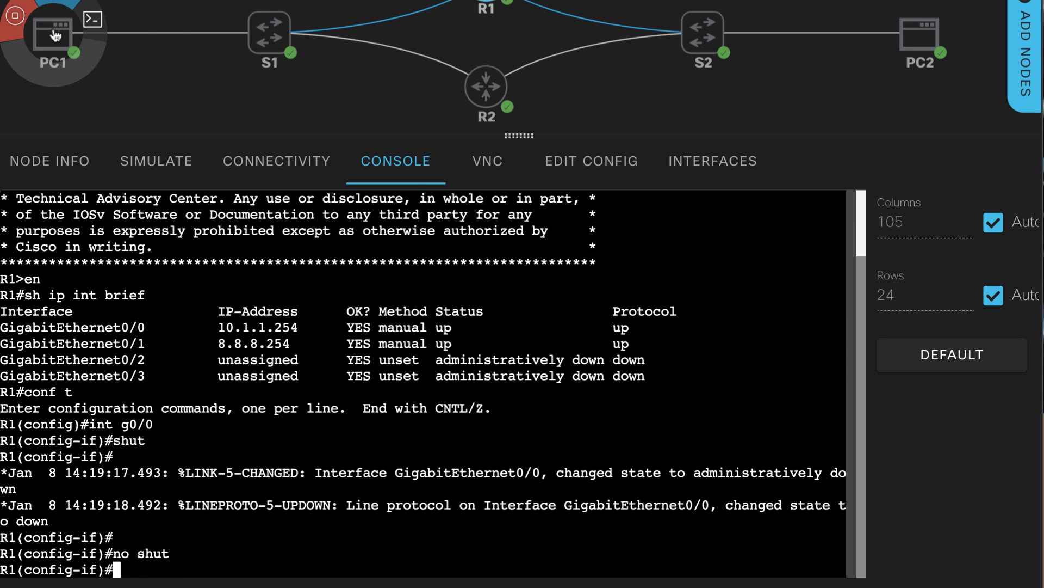
{"action": "left_click", "coordinate": [51, 28]}
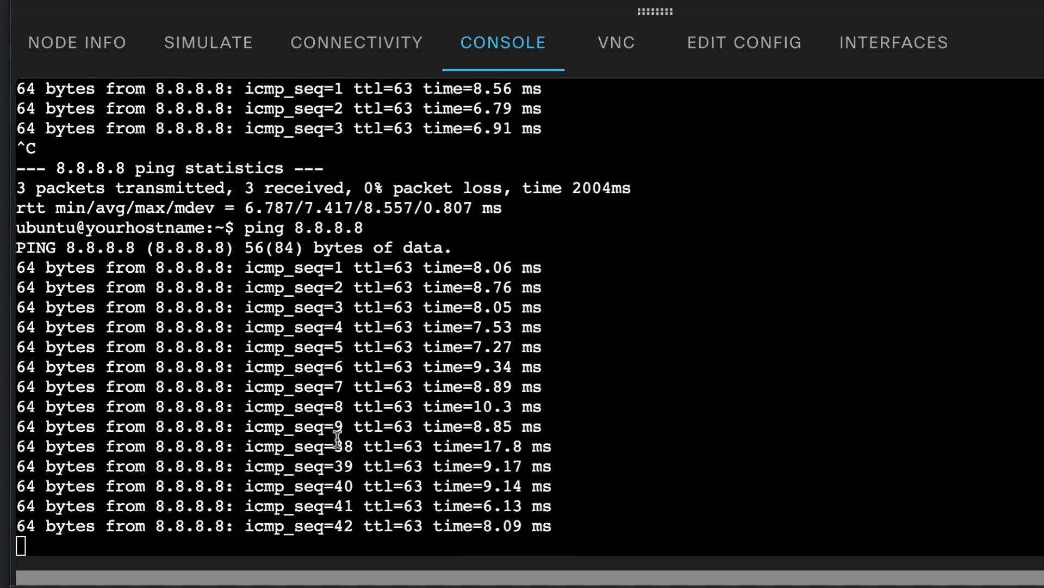
{"action": "left_click_drag", "start_coordinate": [246, 406], "coordinate": [503, 414]}
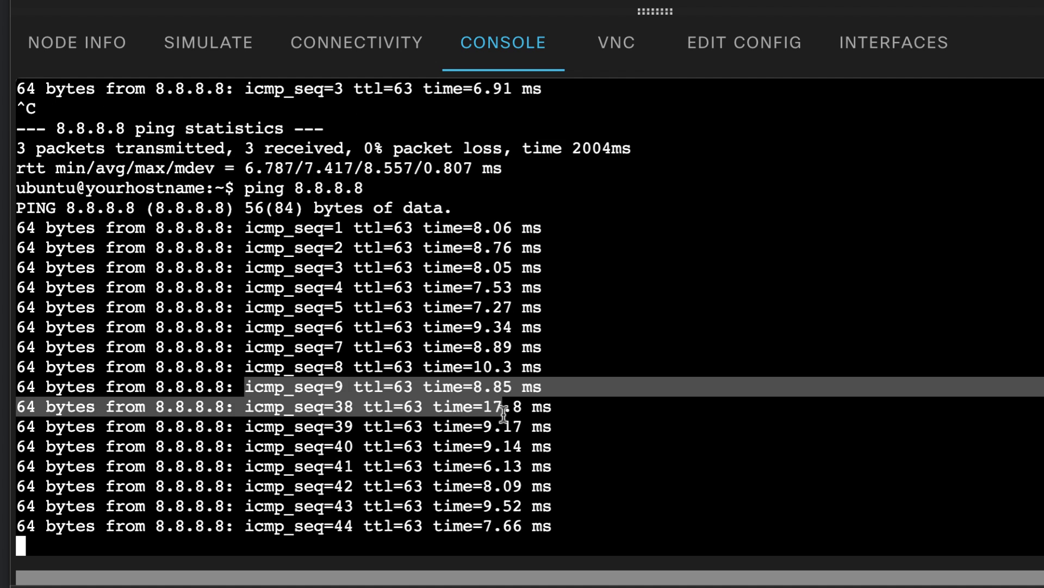
{"action": "key", "text": "ctrl+c"}
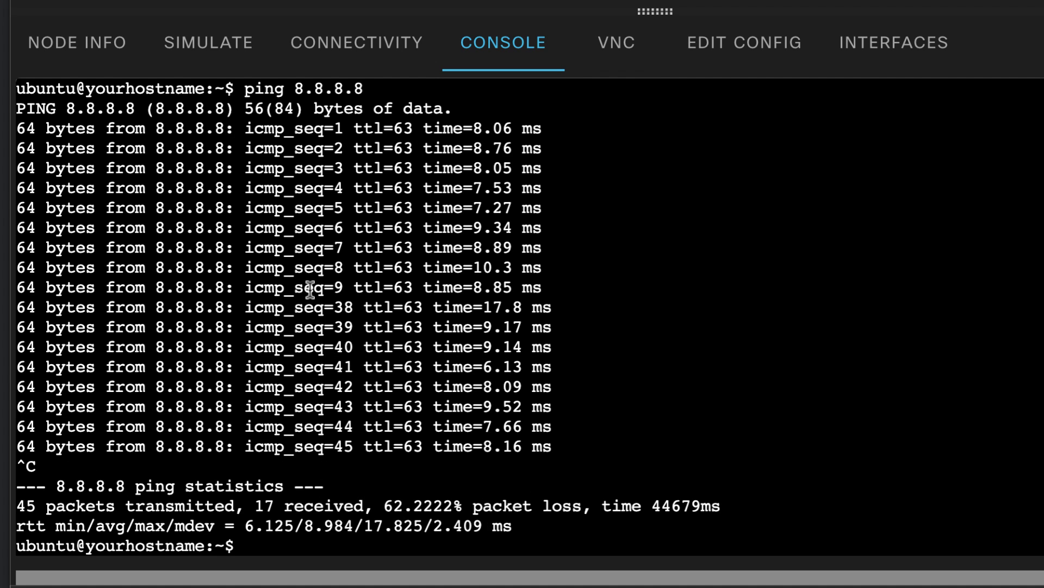
{"action": "left_click_drag", "start_coordinate": [232, 289], "coordinate": [627, 315]}
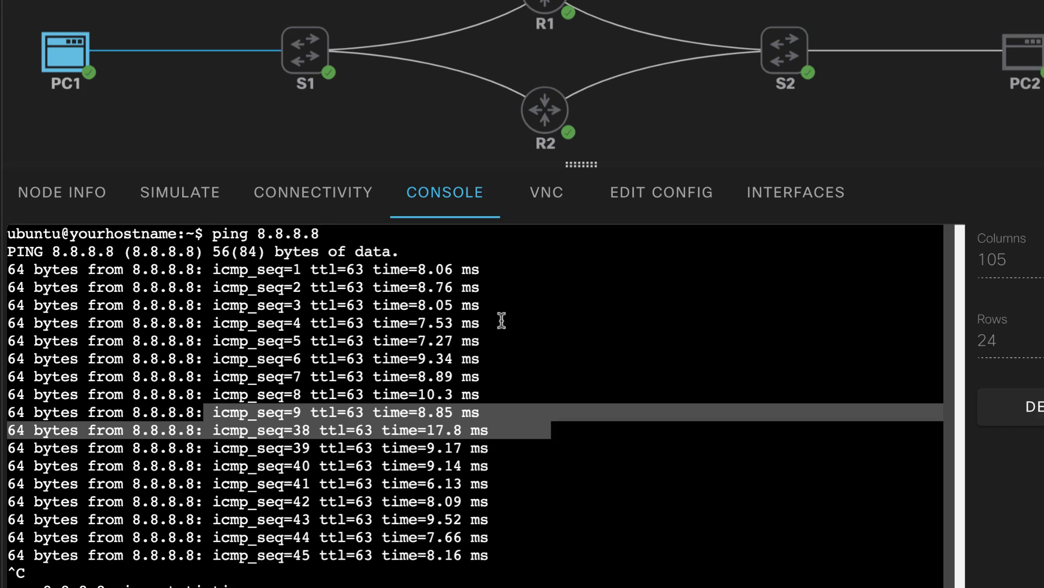
Step: Open R2's console, enter enable mode, and list the router's interface addresses and status with sh ip int brief
{"action": "mouse_move", "coordinate": [527, 179]}
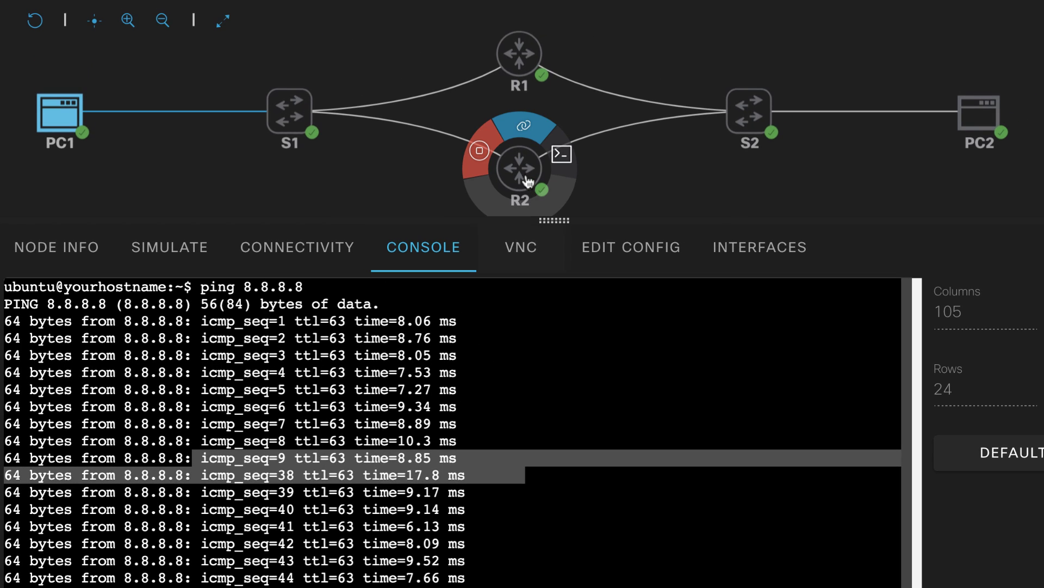
{"action": "left_click", "coordinate": [526, 172]}
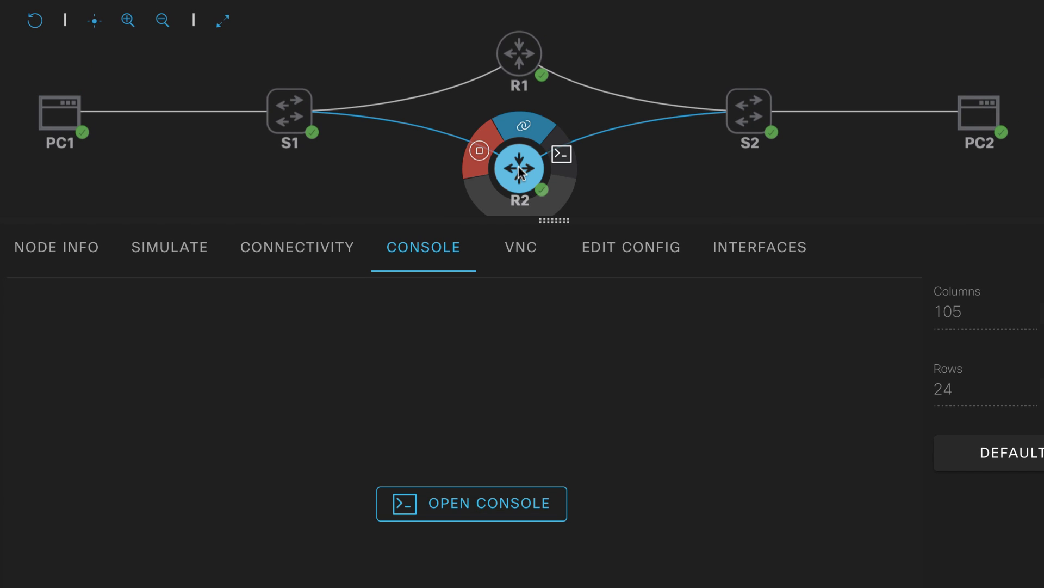
{"action": "left_click", "coordinate": [474, 501]}
{"action": "key", "text": "Return"}
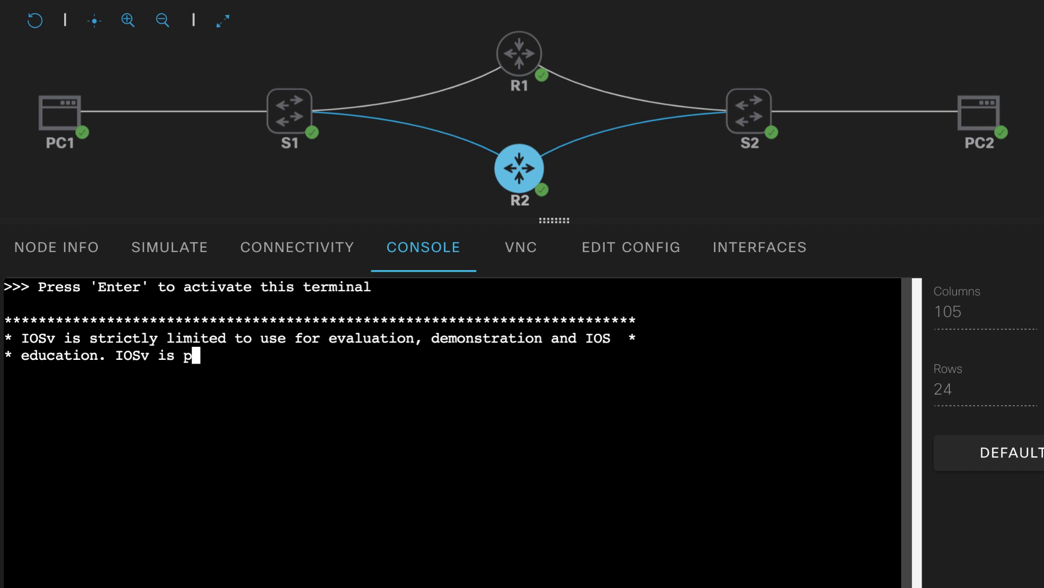
{"action": "key", "text": "Return"}
{"action": "key", "text": "Return"}
{"action": "type", "text": "en"}
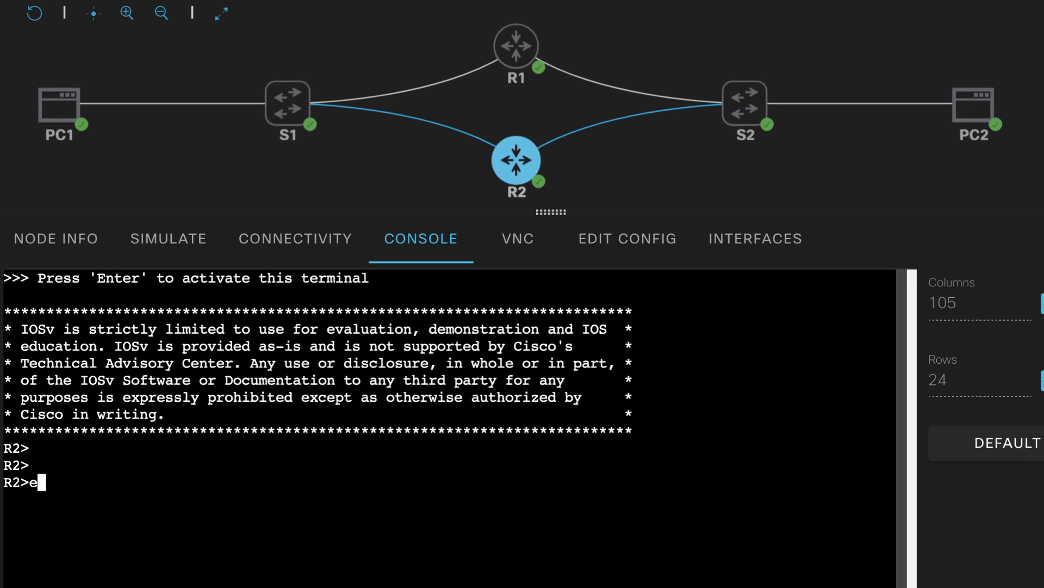
{"action": "key", "text": "Return"}
{"action": "type", "text": "sh ip i"}
{"action": "type", "text": "nt brief"}
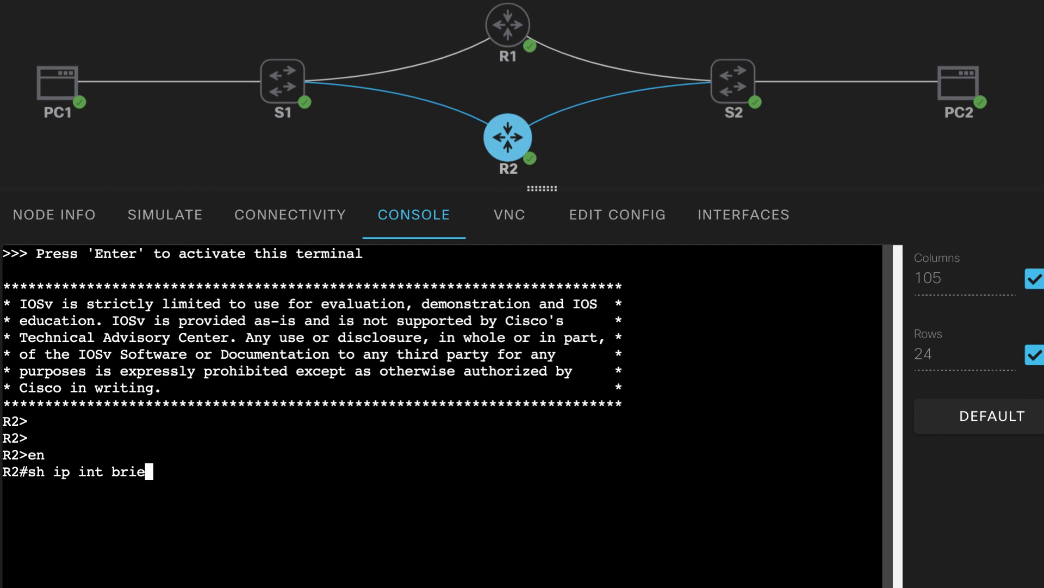
{"action": "key", "text": "Return"}
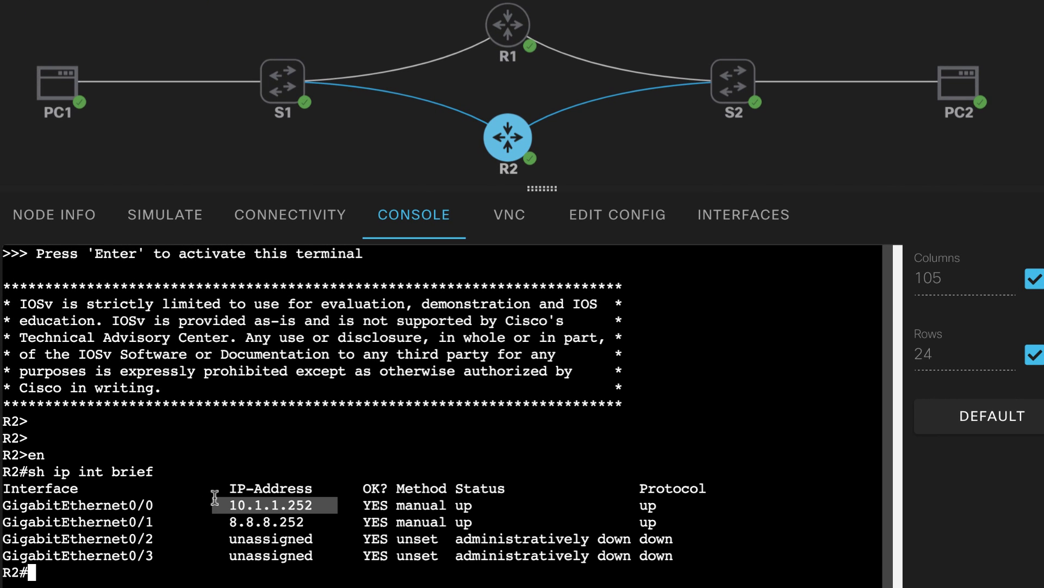
{"action": "left_click", "coordinate": [82, 97]}
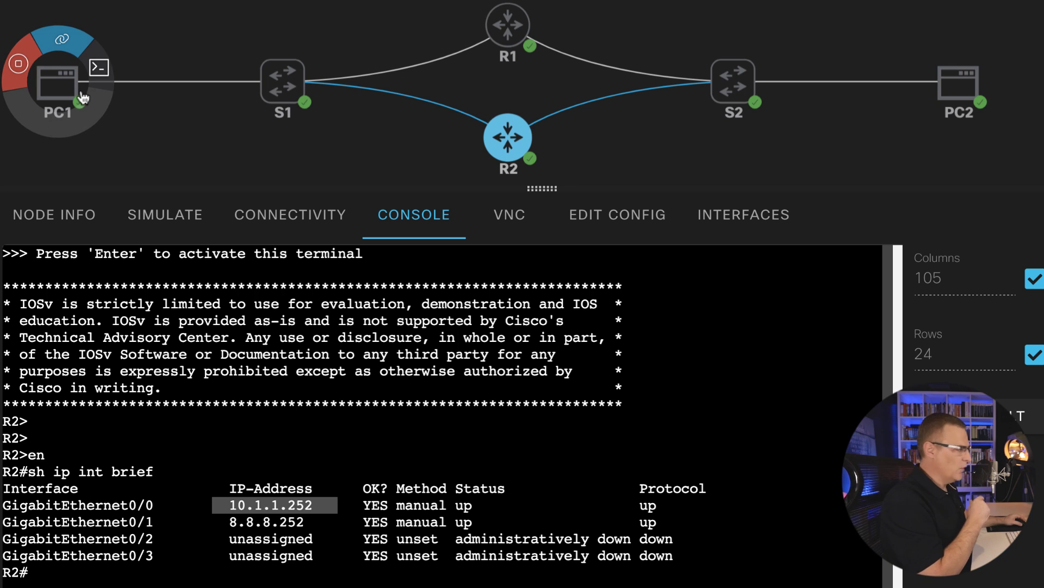
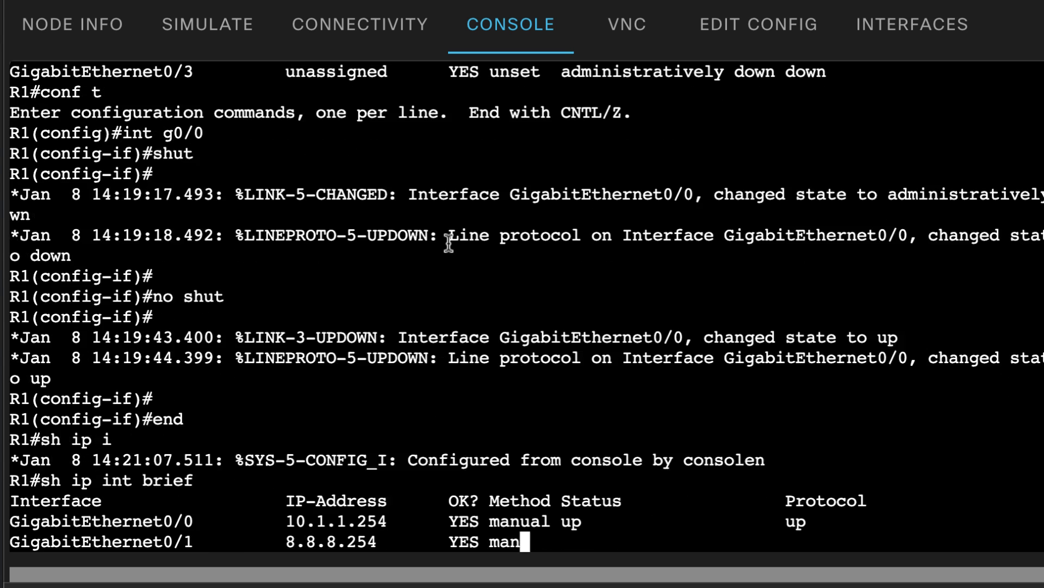
Step: Set the IP address of R1's g0/0 interface to 10.1.1.251 with mask 255.255.255.0
{"action": "left_click_drag", "start_coordinate": [391, 460], "coordinate": [11, 449]}
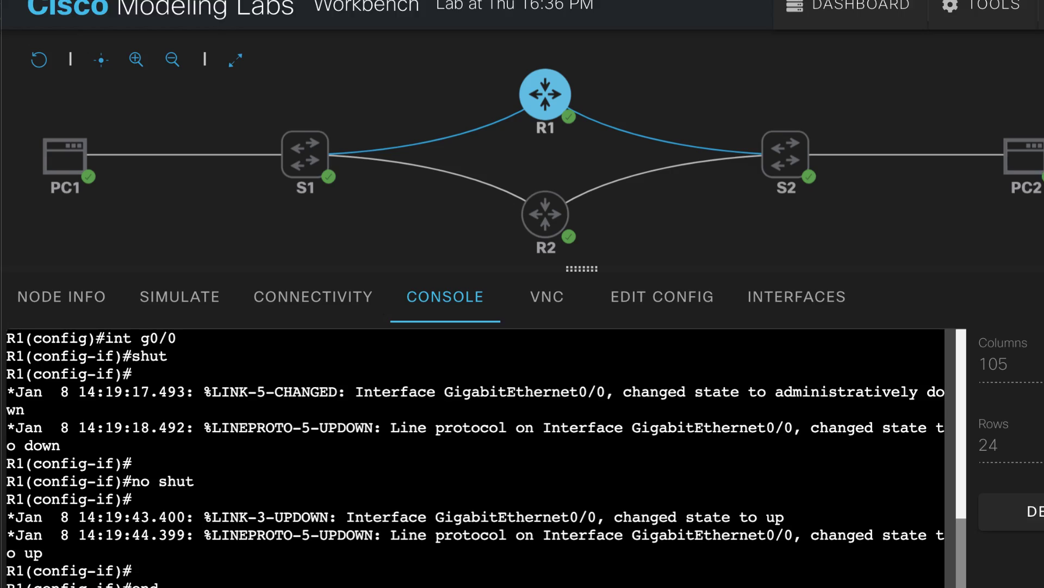
{"action": "type", "text": "int g0"}
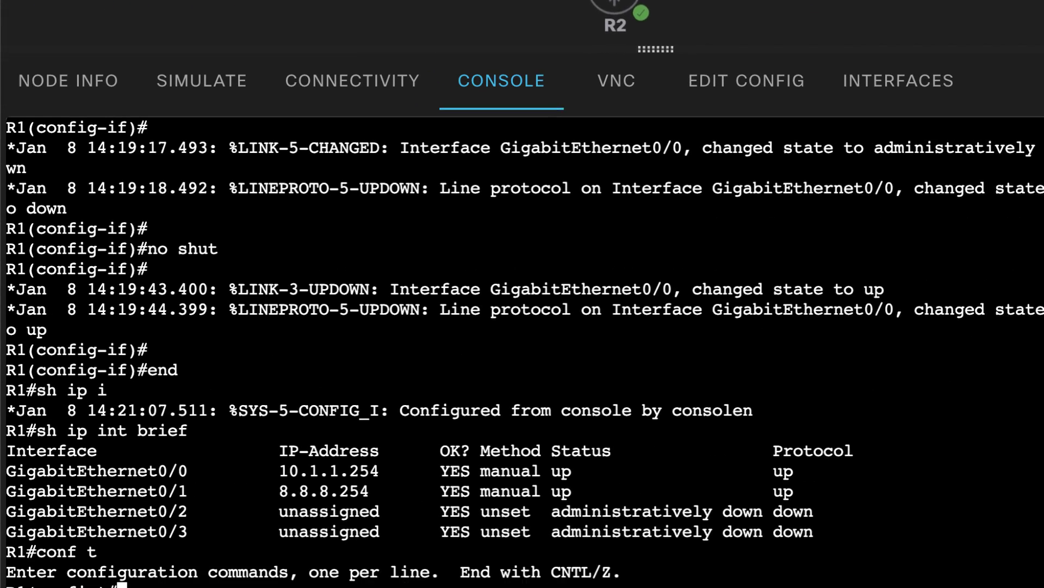
{"action": "type", "text": "/0"}
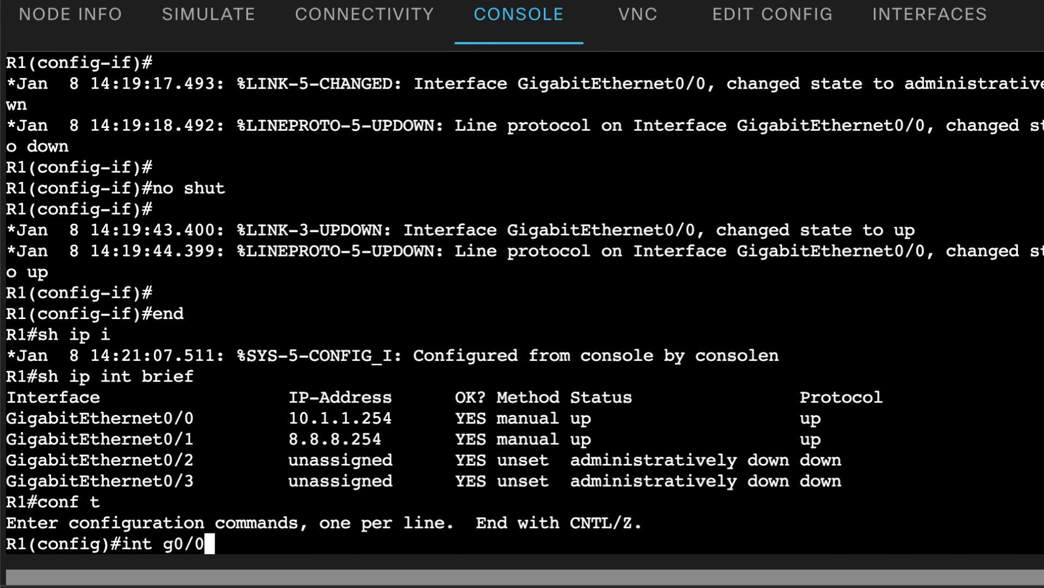
{"action": "key", "text": "Return"}
{"action": "type", "text": "ip add"}
{"action": "key", "text": "Tab"}
{"action": "type", "text": "10"}
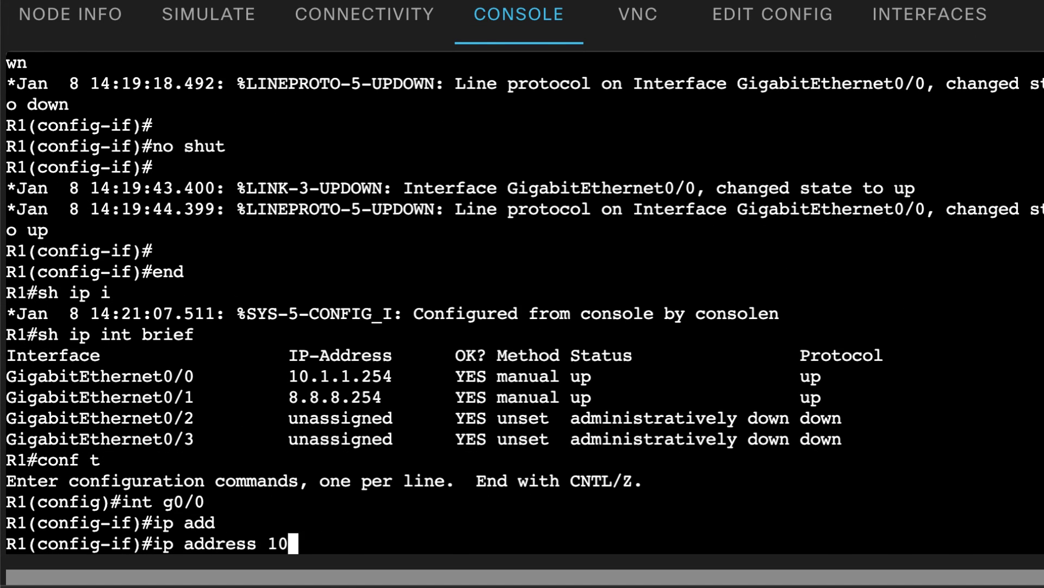
{"action": "type", "text": ".1.1.254"}
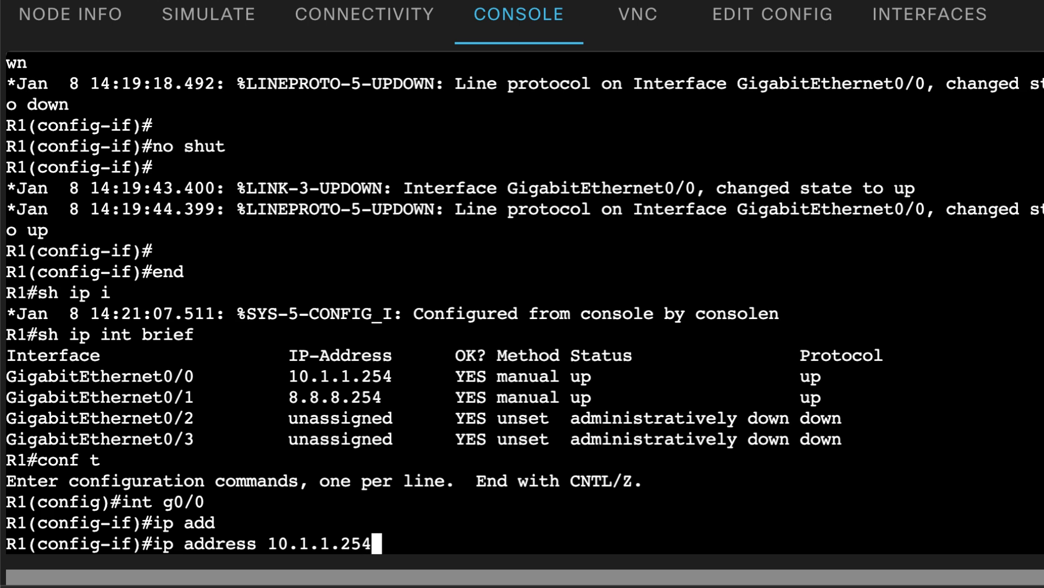
{"action": "key", "text": "BackSpace"}
{"action": "type", "text": "1 255.255."}
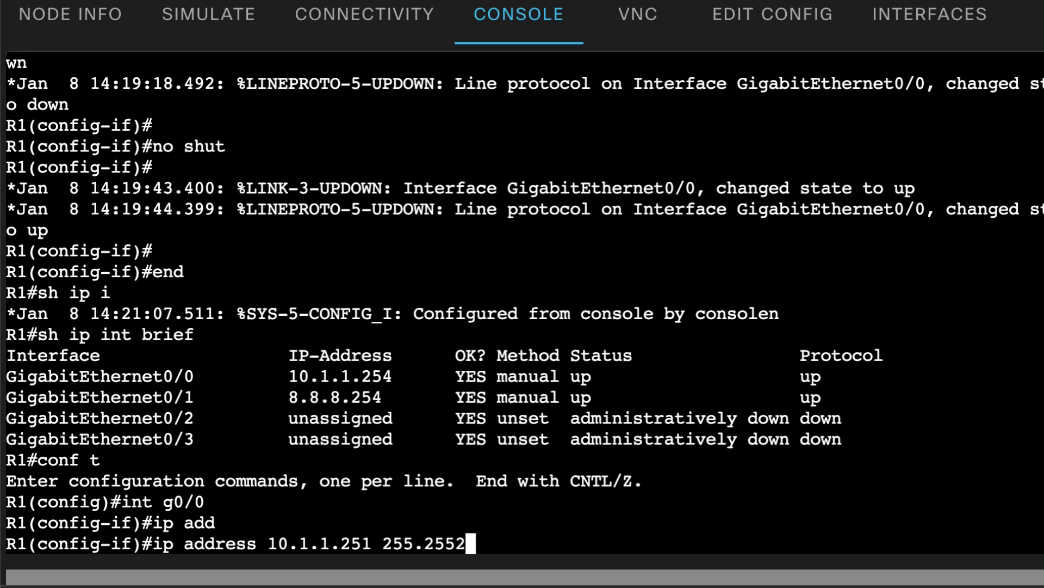
{"action": "key", "text": "BackSpace"}
{"action": "type", "text": ".255.0"}
{"action": "key", "text": "Return"}
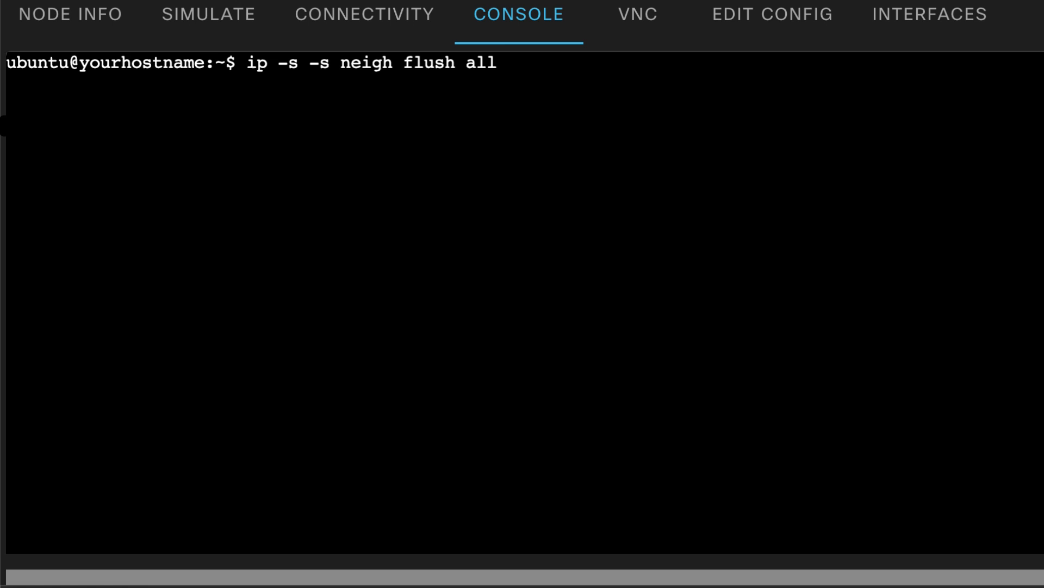
Step: Flush PC1's neighbour cache with ip -s -s neigh flush all and start a ping to 8.8.8.8
{"action": "key", "text": "Return"}
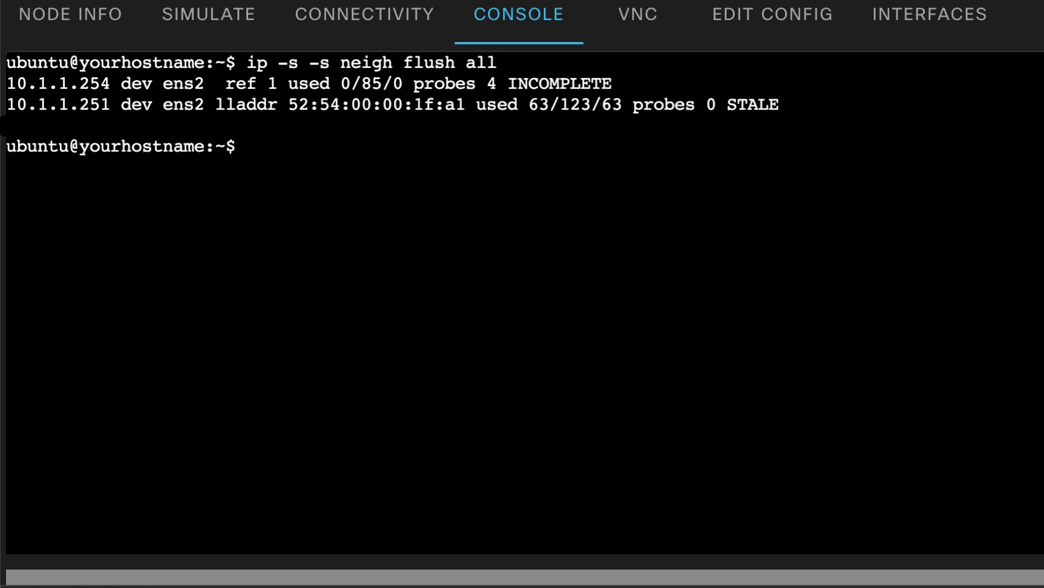
{"action": "type", "text": "ping 8.8.8."}
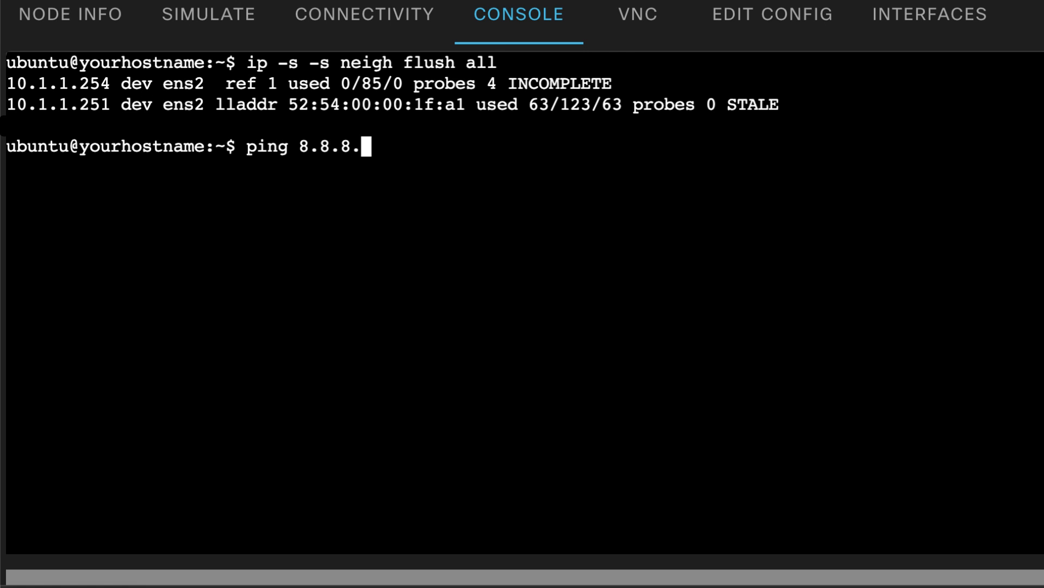
{"action": "type", "text": "8"}
{"action": "key", "text": "Return"}
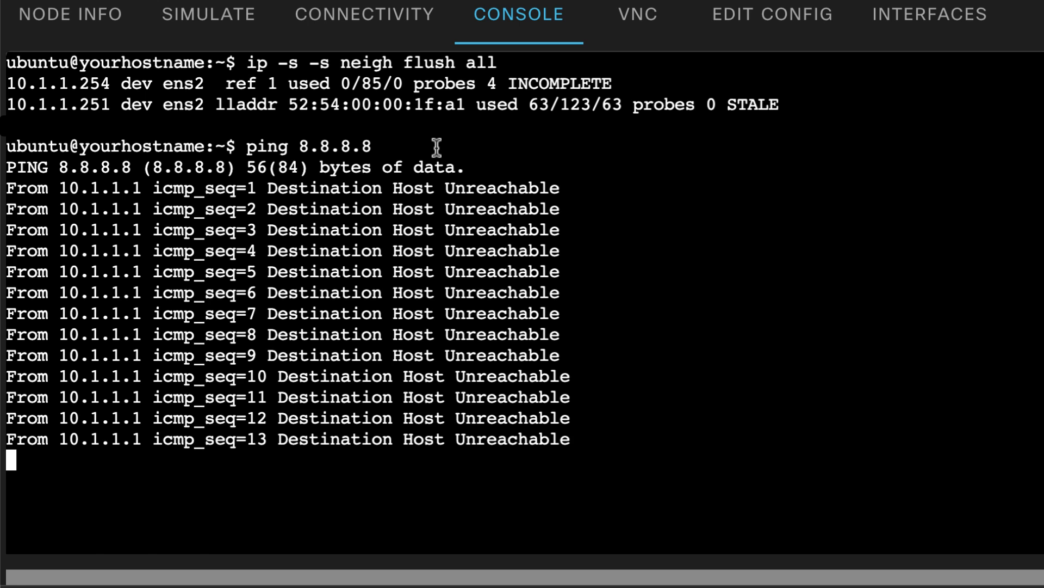
Step: Stop the ping on PC1 and clear its terminal
{"action": "key", "text": "ctrl+c"}
{"action": "type", "text": "claer"}
{"action": "key", "text": "Return"}
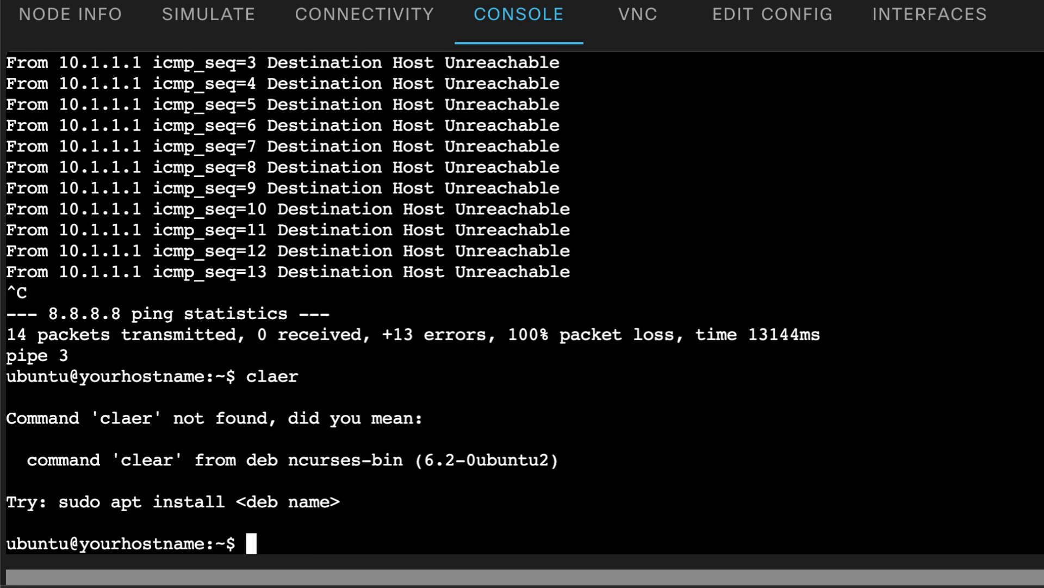
{"action": "type", "text": "clear"}
{"action": "key", "text": "Return"}
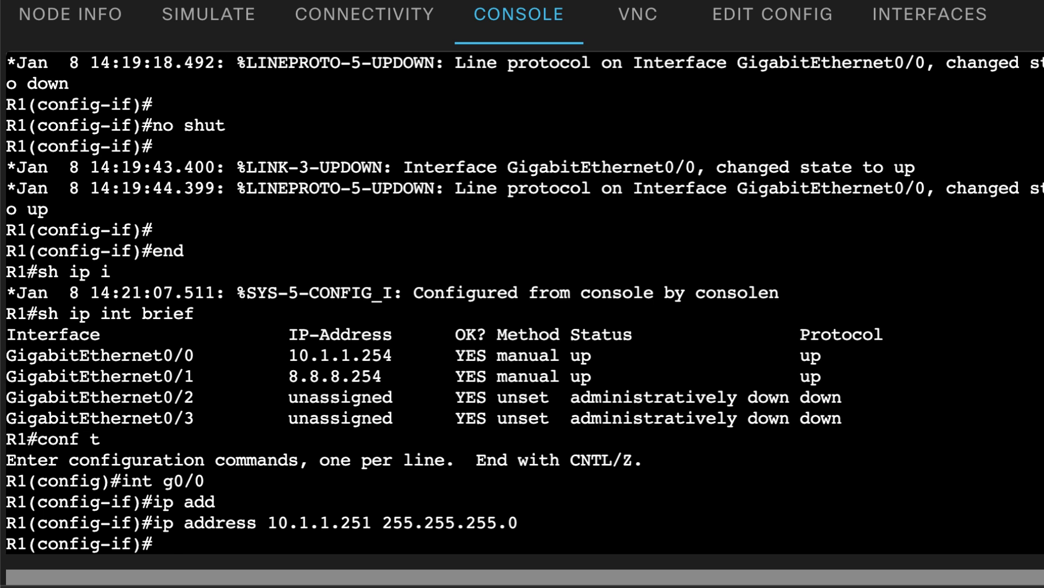
Step: In R1's g0/0 configuration, begin a standby command, list its available options, and highlight the group number range
{"action": "type", "text": "stad"}
{"action": "key", "text": "Tab"}
{"action": "key", "text": "BackSpace"}
{"action": "type", "text": "n"}
{"action": "key", "text": "Tab"}
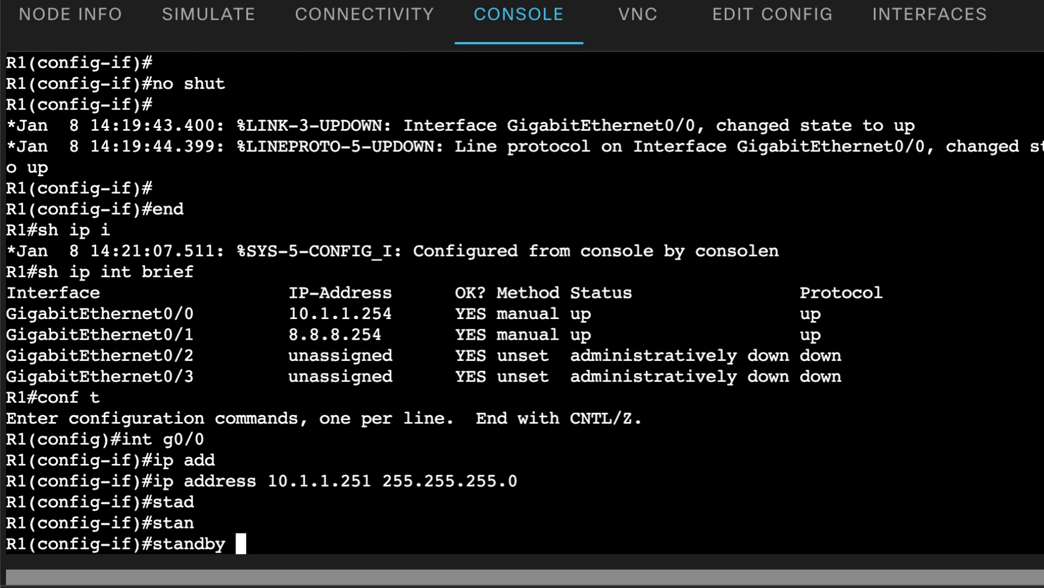
{"action": "type", "text": "?"}
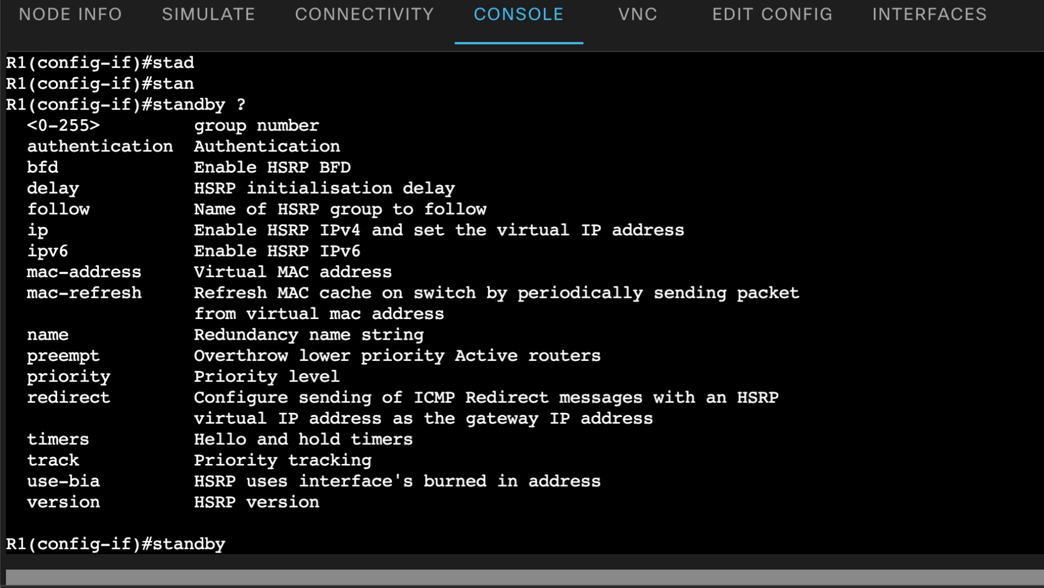
{"action": "left_click_drag", "start_coordinate": [329, 125], "coordinate": [6, 125]}
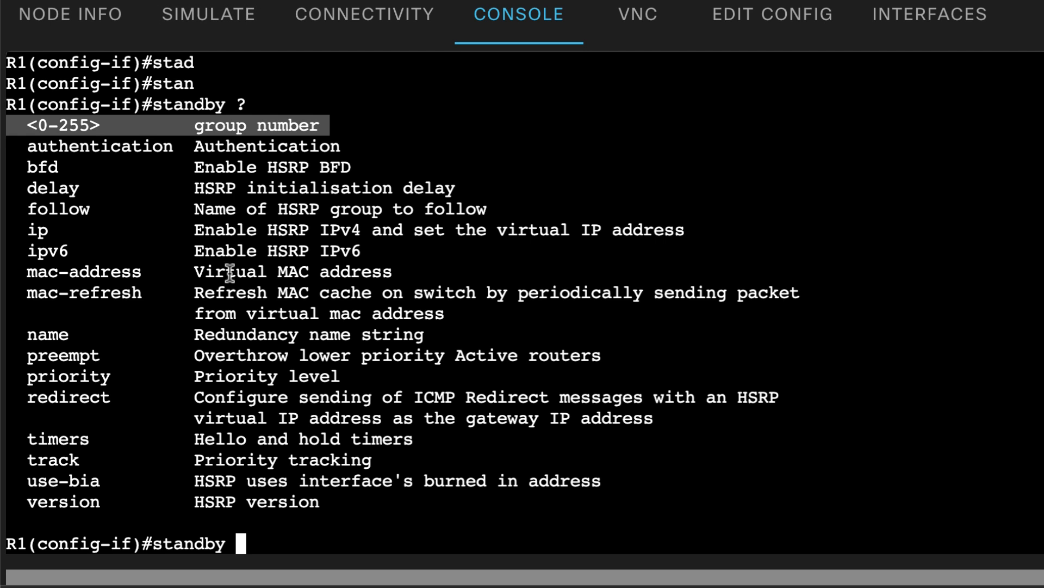
Step: Check the standby 1 options on R1's g0/0, assign HSRP group 1 the virtual IP 10.1.1.254, and exit configuration mode
{"action": "type", "text": "1 ?"}
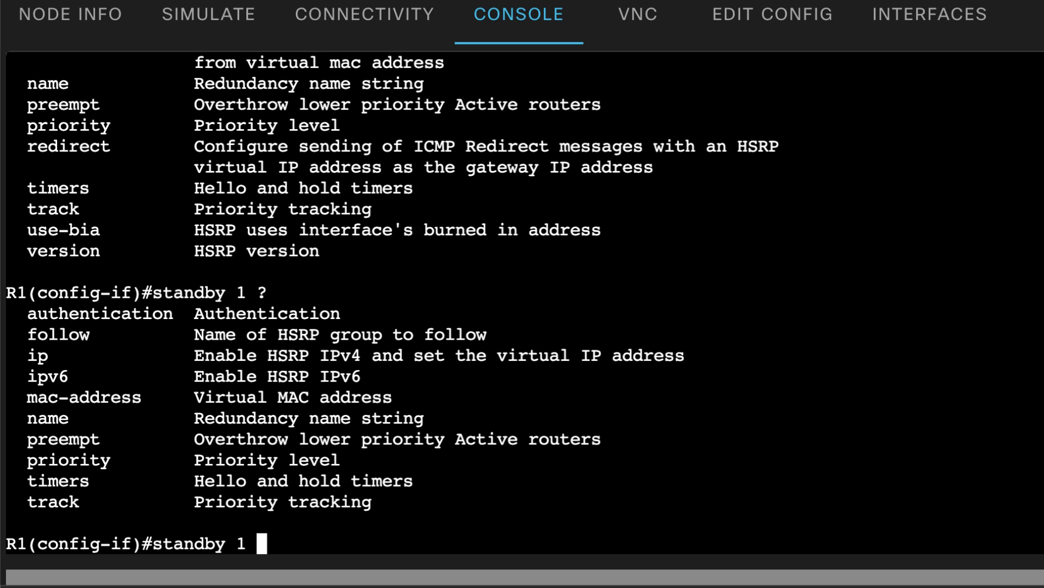
{"action": "left_click_drag", "start_coordinate": [695, 357], "coordinate": [16, 349]}
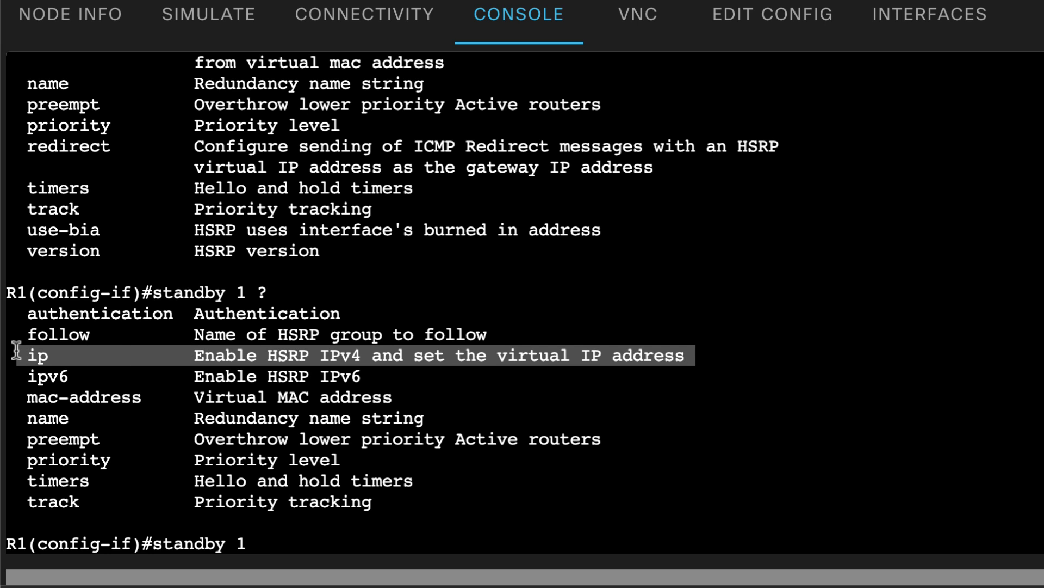
{"action": "type", "text": "ip"}
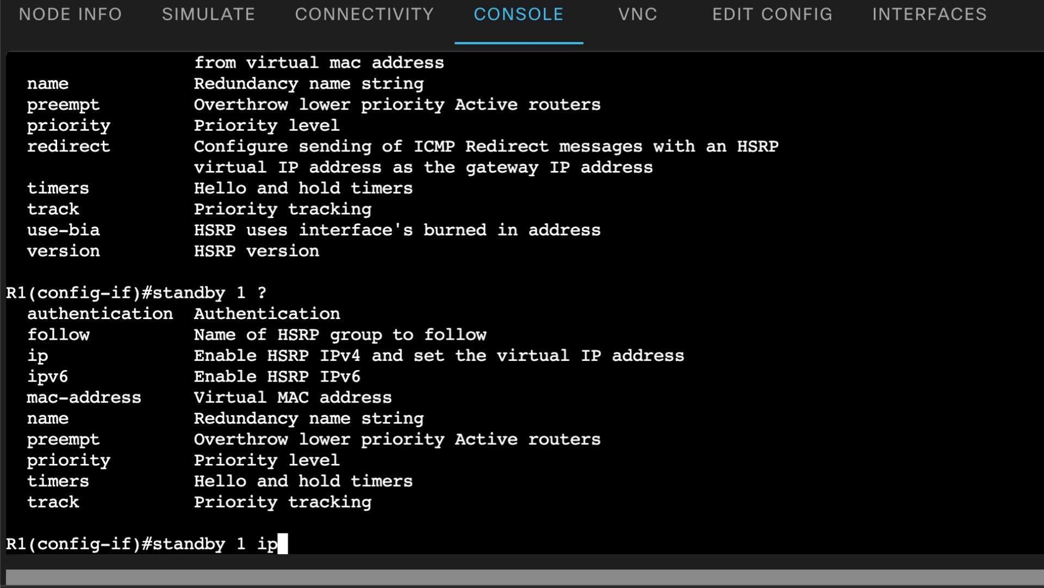
{"action": "type", "text": " ?10.1."}
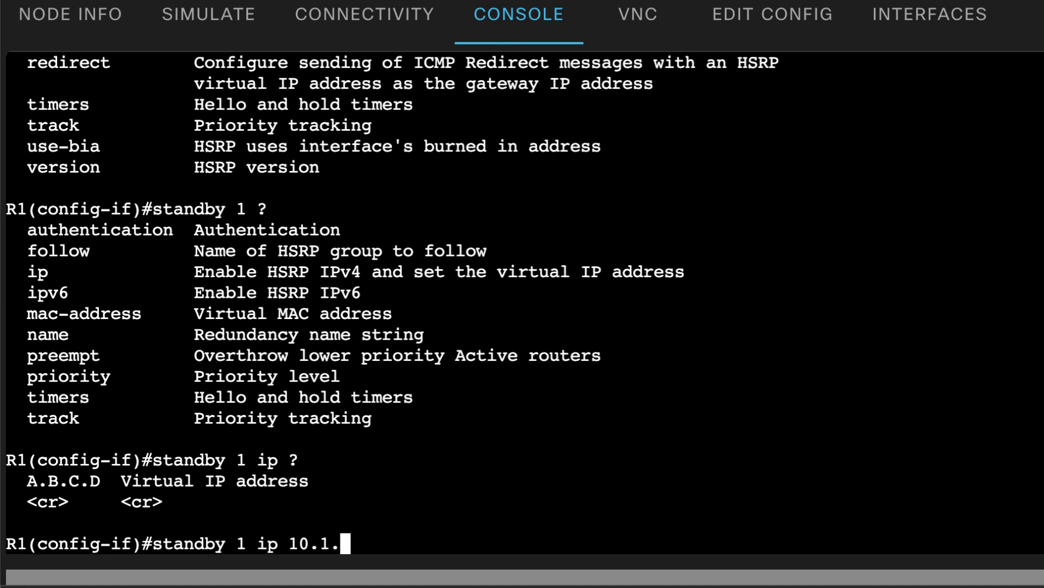
{"action": "type", "text": "1.254"}
{"action": "key", "text": "Return"}
{"action": "type", "text": "end"}
{"action": "key", "text": "Return"}
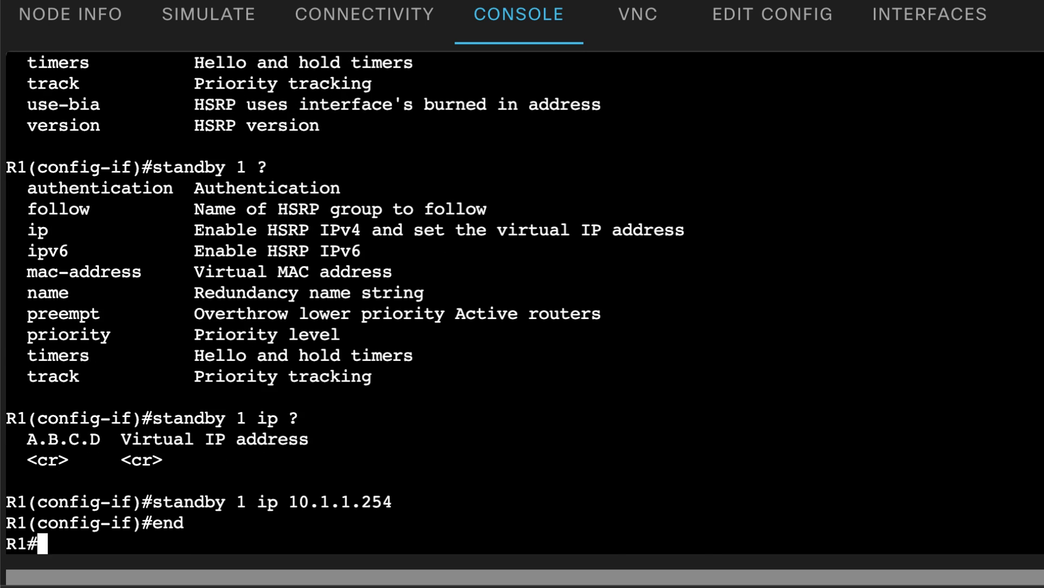
Step: Run term mon on R1 and highlight that command's output and the HSRP state-change log message
{"action": "type", "text": "term mon"}
{"action": "key", "text": "Return"}
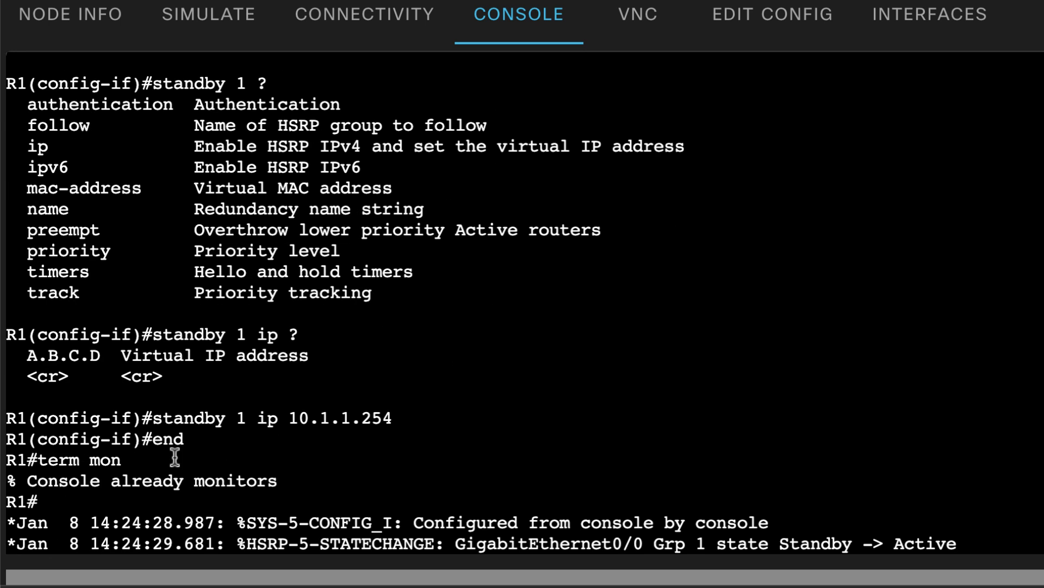
{"action": "left_click_drag", "start_coordinate": [202, 460], "coordinate": [13, 458]}
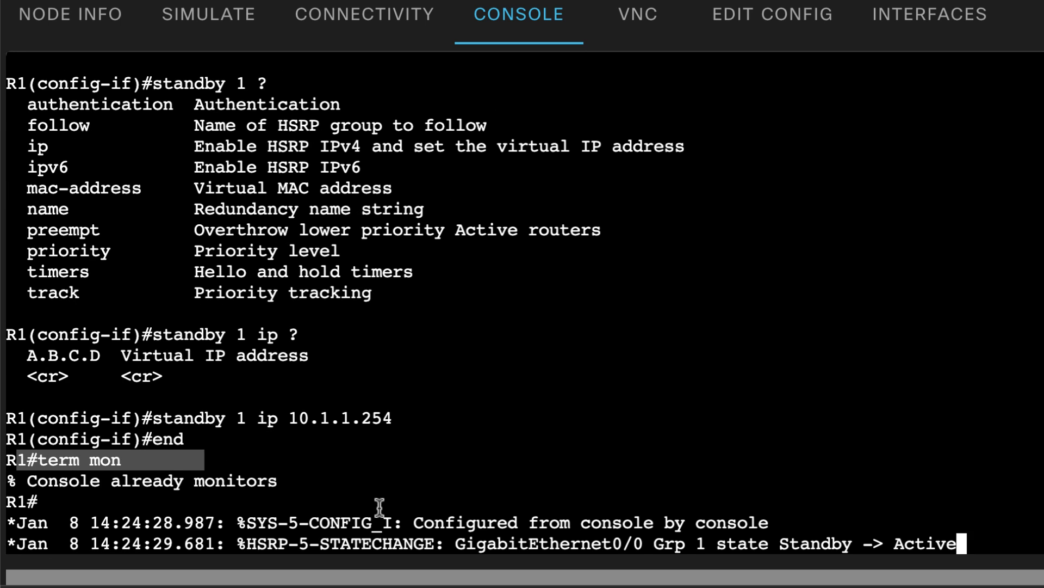
{"action": "left_click_drag", "start_coordinate": [311, 483], "coordinate": [4, 458]}
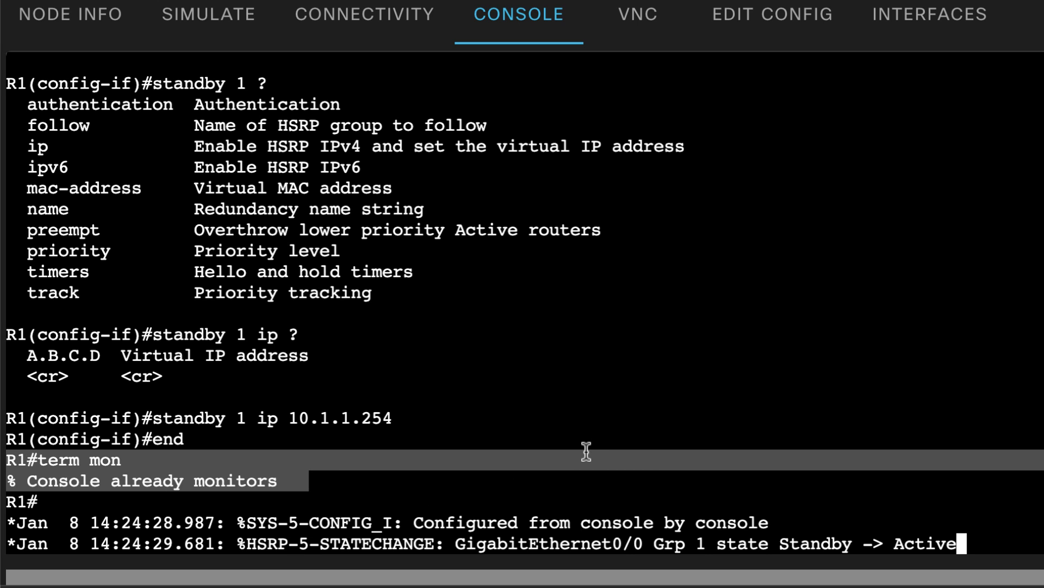
{"action": "left_click", "coordinate": [699, 539]}
{"action": "left_click_drag", "start_coordinate": [236, 544], "coordinate": [964, 550]}
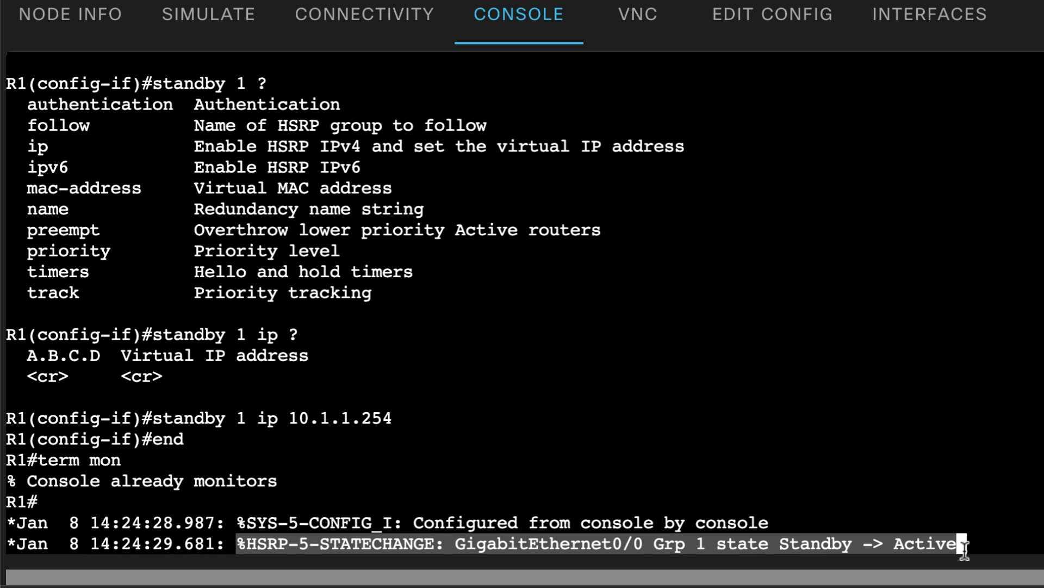
Step: Display R1's HSRP status with show standby
{"action": "key", "text": "Return"}
{"action": "type", "text": "show str"}
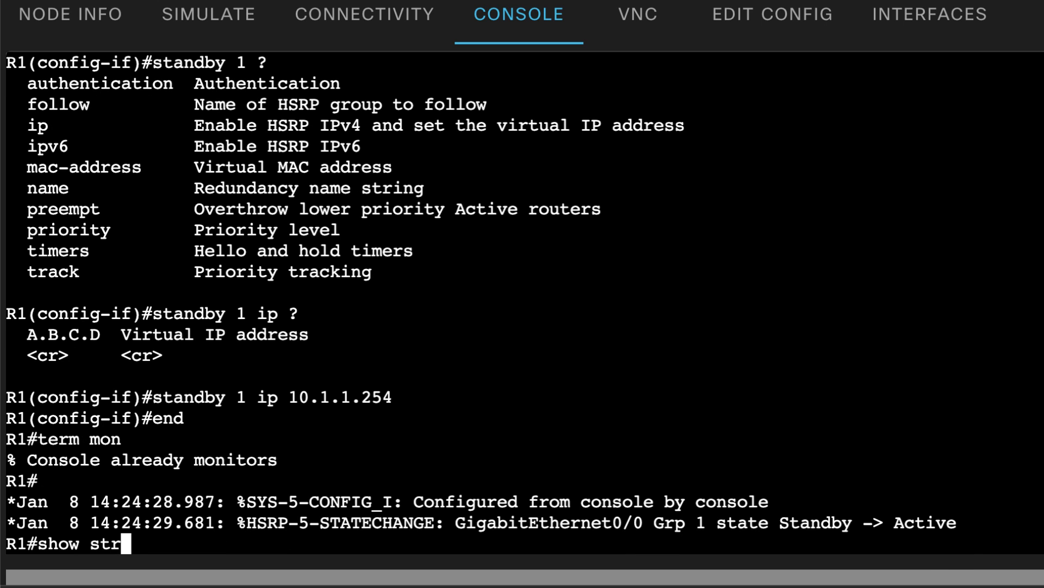
{"action": "type", "text": "an"}
{"action": "key", "text": "BackSpace"}
{"action": "key", "text": "BackSpace"}
{"action": "key", "text": "BackSpace"}
{"action": "type", "text": "and"}
{"action": "key", "text": "Tab"}
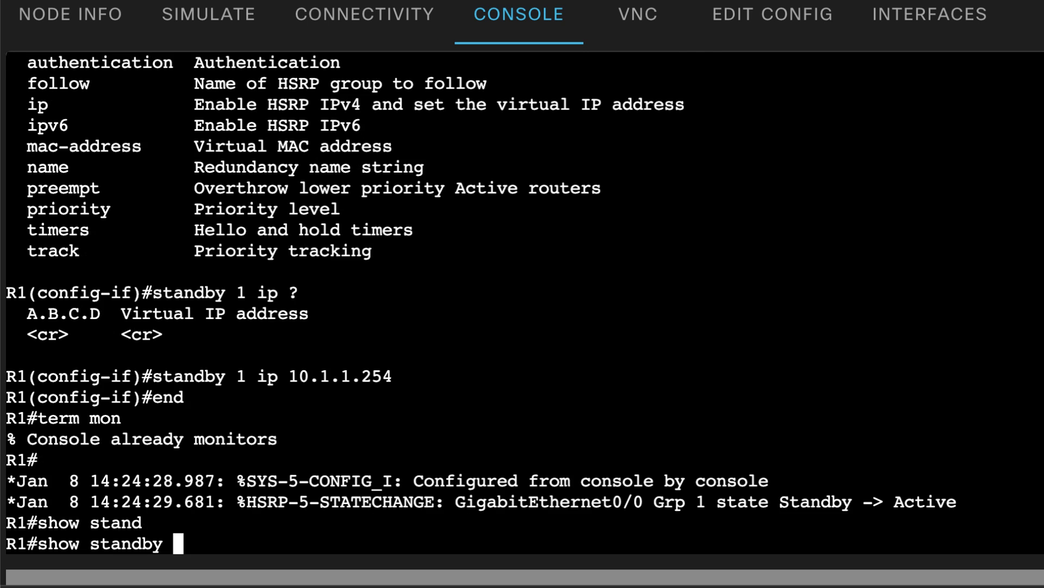
{"action": "key", "text": "Return"}
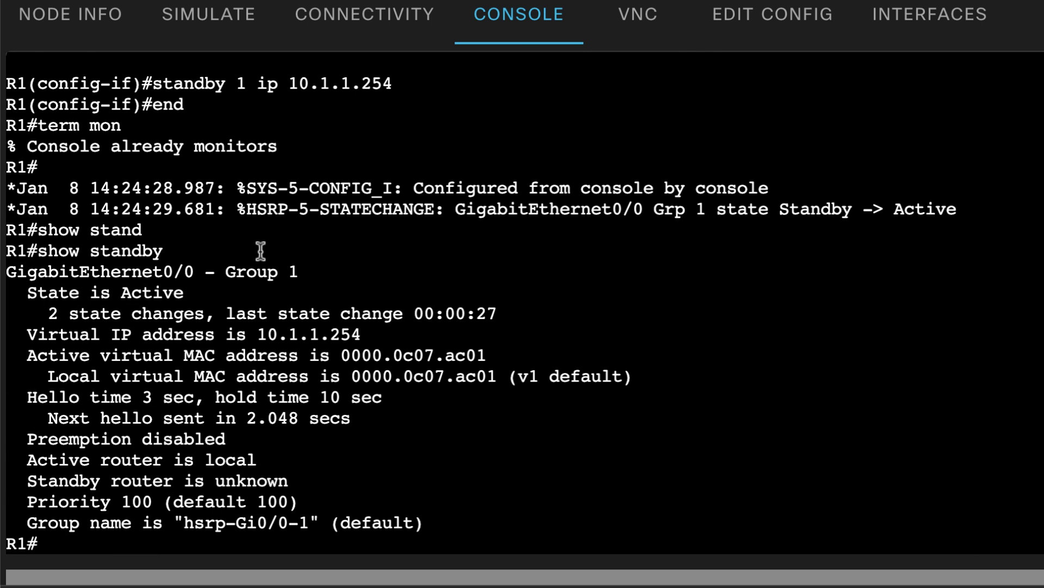
Step: Examine the interface group, state, virtual IP and active virtual MAC in R1's standby output, including the MAC's last two digits
{"action": "triple_click", "coordinate": [303, 272]}
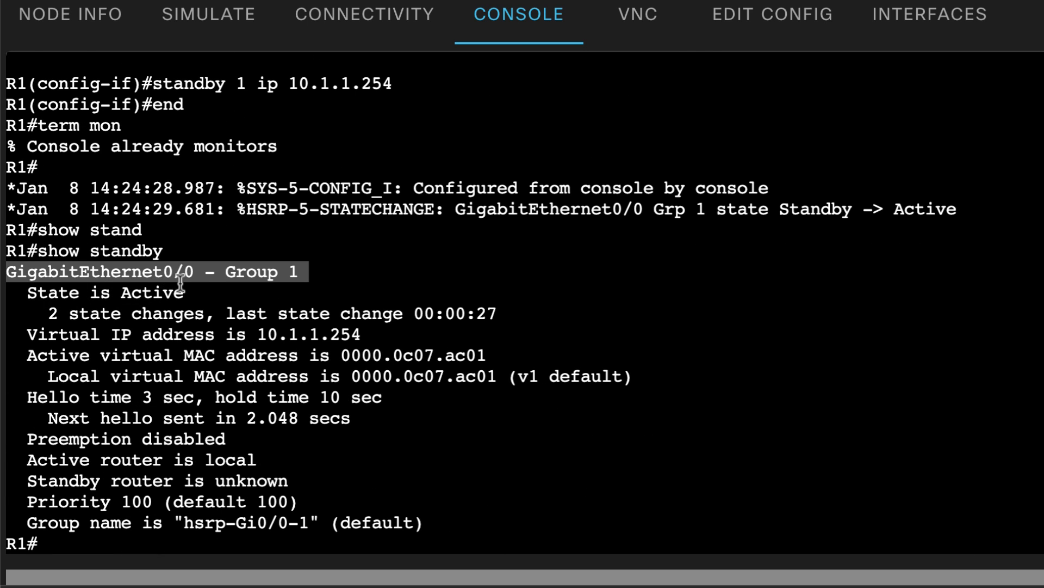
{"action": "triple_click", "coordinate": [90, 292]}
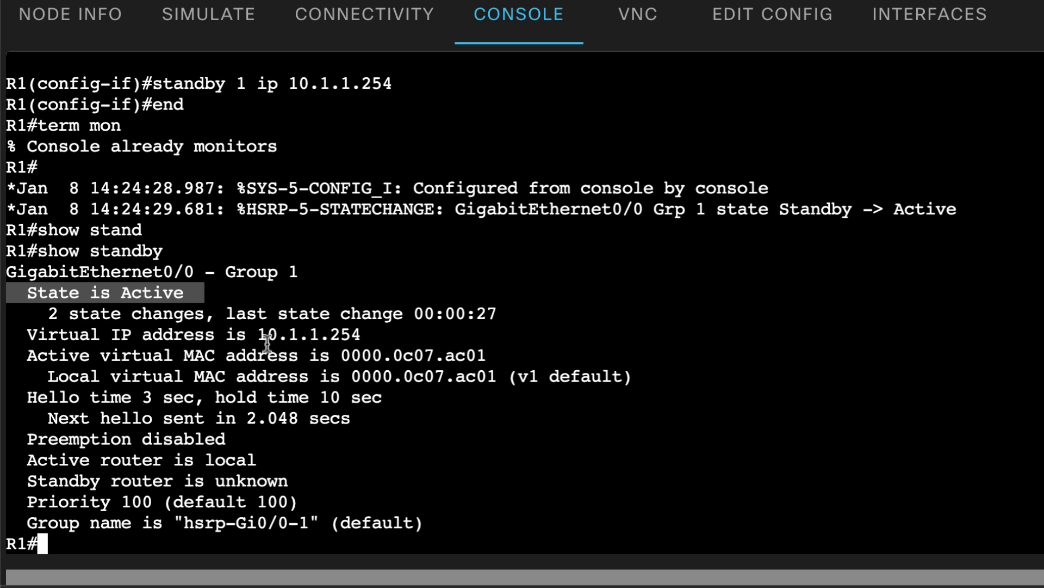
{"action": "left_click_drag", "start_coordinate": [368, 341], "coordinate": [7, 333]}
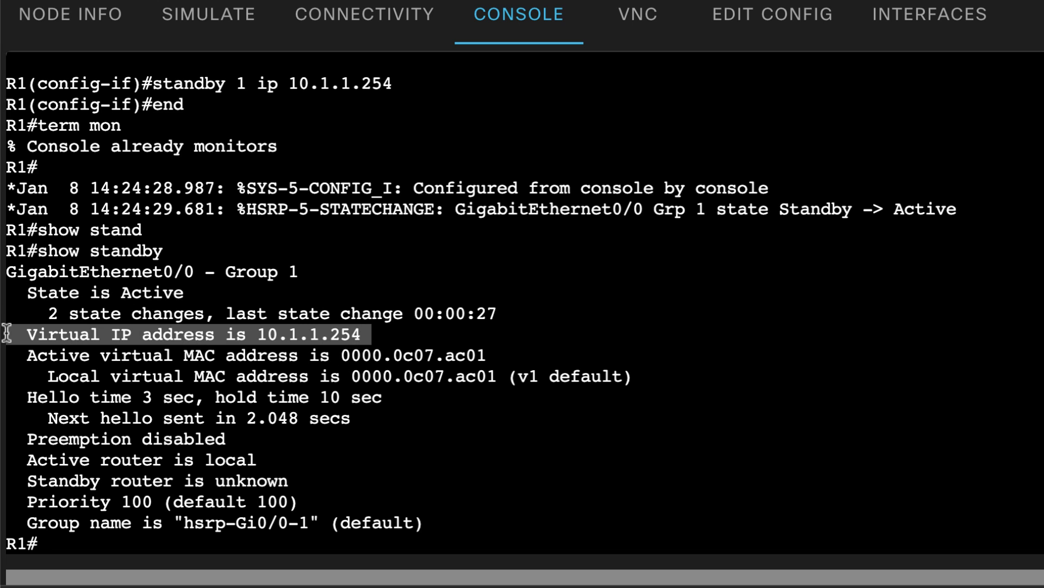
{"action": "left_click_drag", "start_coordinate": [506, 357], "coordinate": [340, 350]}
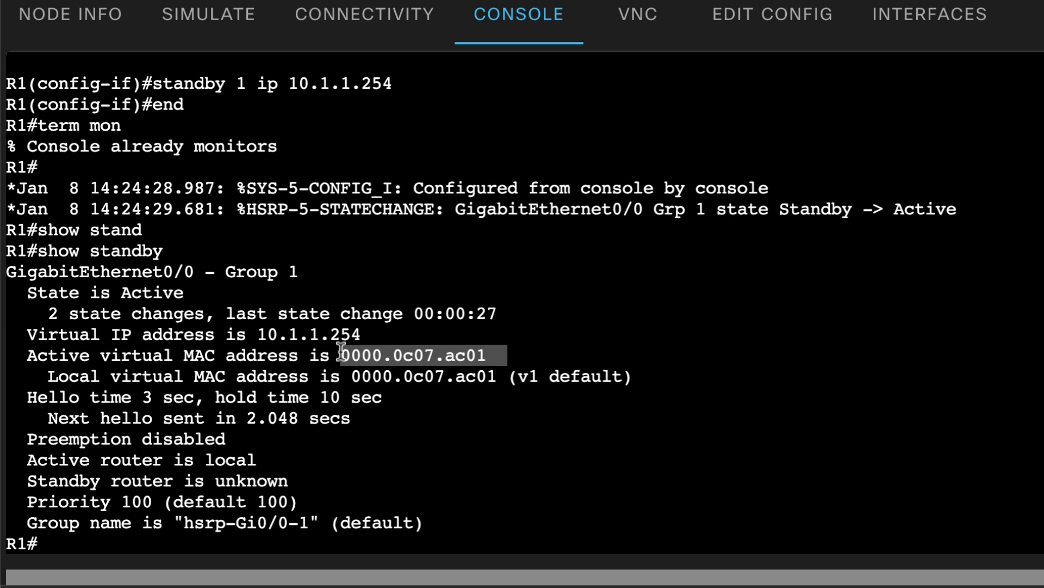
{"action": "left_click", "coordinate": [400, 354]}
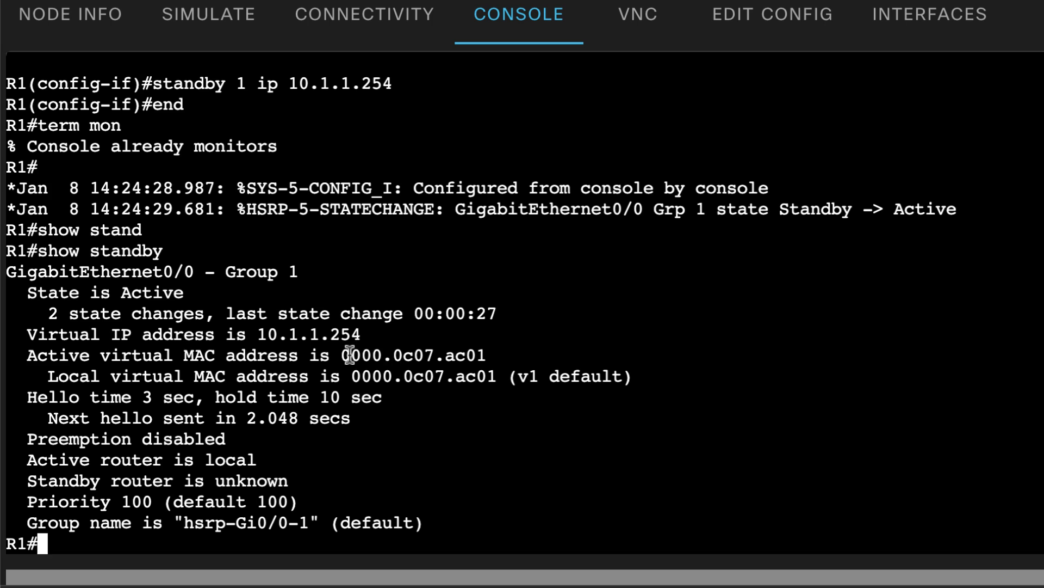
{"action": "left_click_drag", "start_coordinate": [344, 353], "coordinate": [481, 351]}
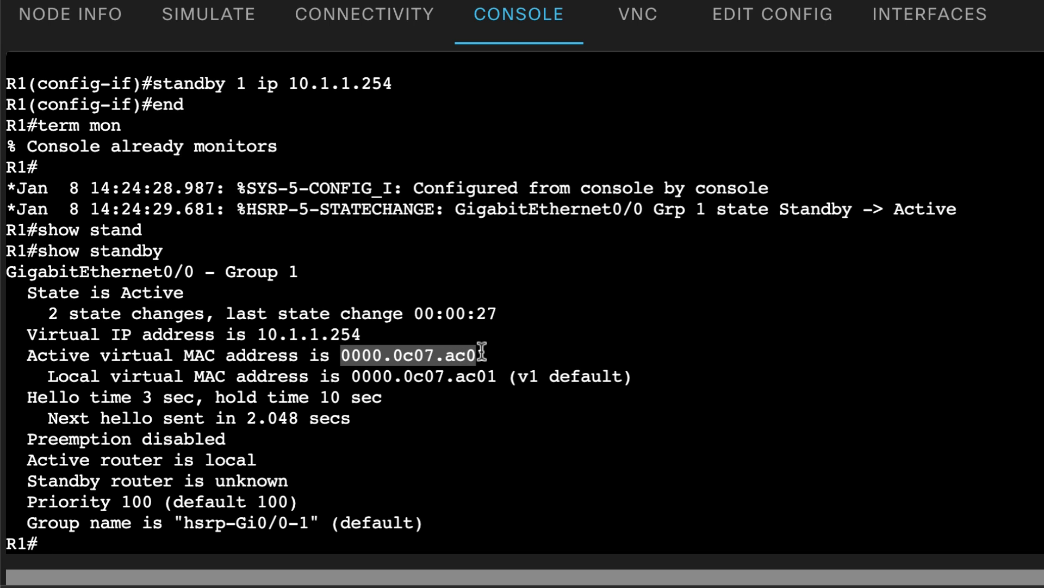
{"action": "left_click", "coordinate": [481, 353]}
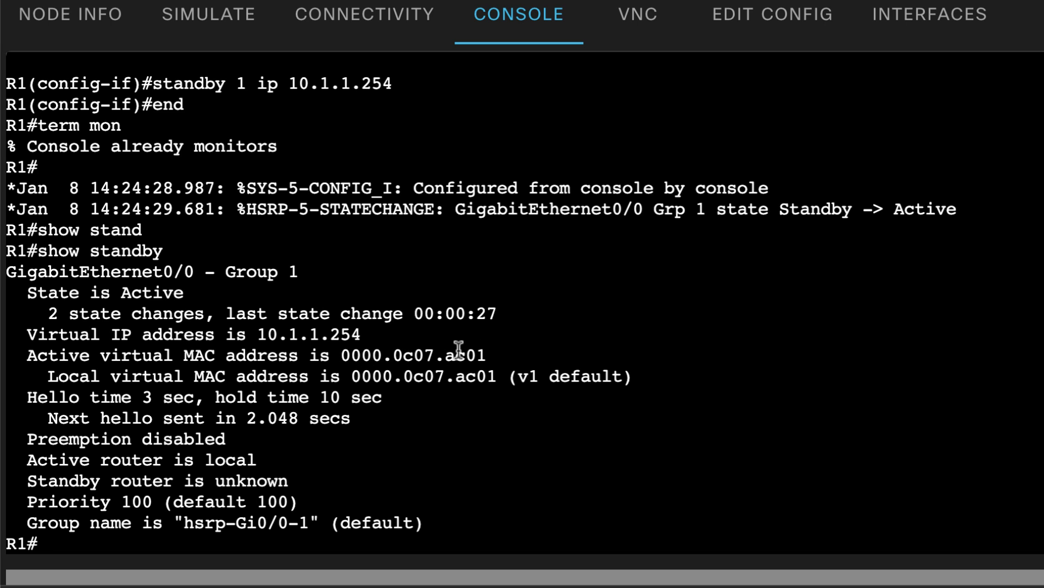
{"action": "left_click_drag", "start_coordinate": [465, 354], "coordinate": [495, 353]}
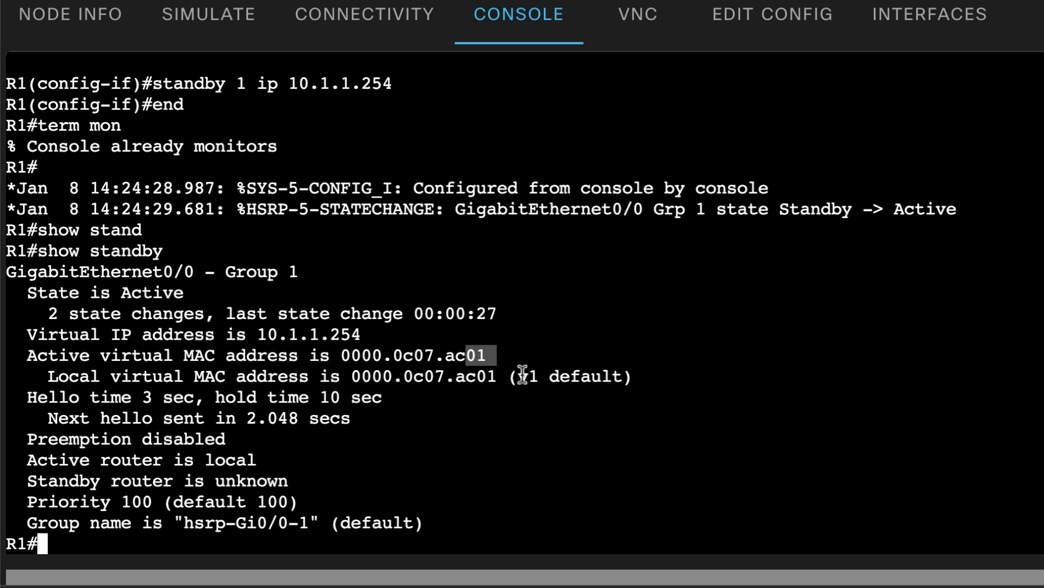
Step: Highlight the active router, standby router and priority lines in R1's standby output
{"action": "left_click", "coordinate": [269, 460]}
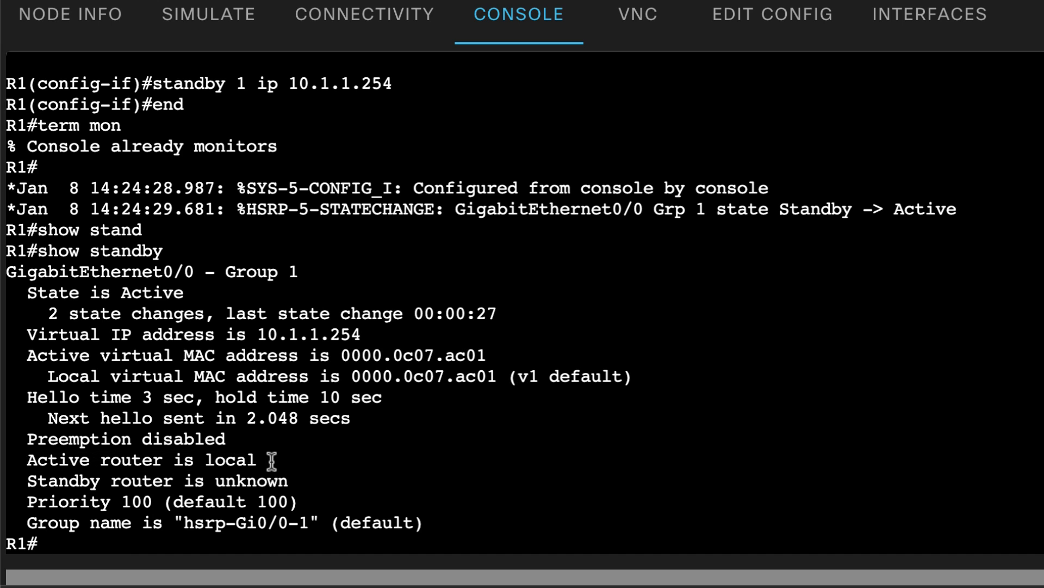
{"action": "left_click_drag", "start_coordinate": [27, 460], "coordinate": [282, 462]}
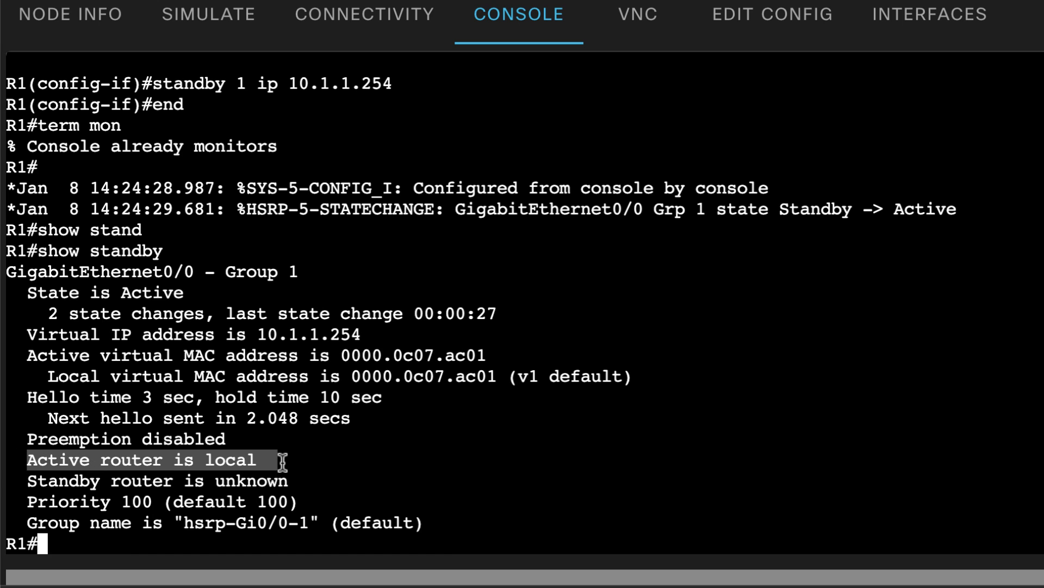
{"action": "left_click_drag", "start_coordinate": [26, 479], "coordinate": [294, 486]}
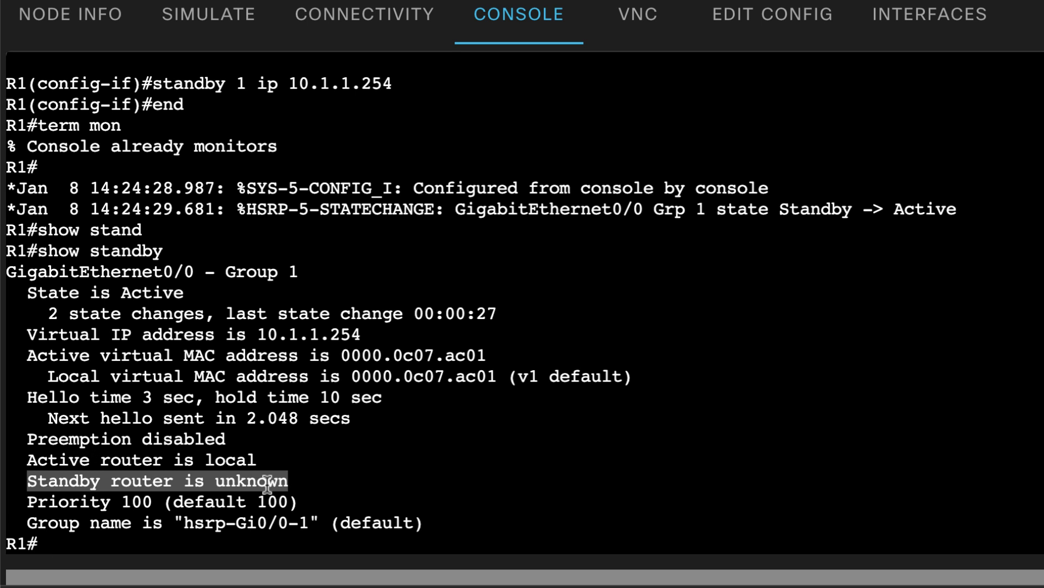
{"action": "left_click_drag", "start_coordinate": [18, 498], "coordinate": [346, 500]}
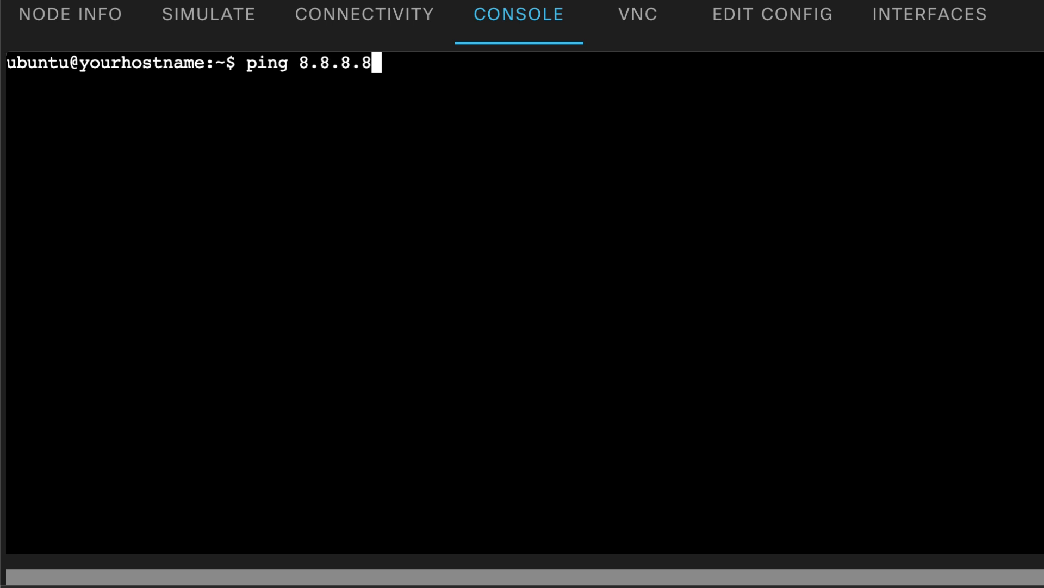
Step: Ping 8.8.8.8 from PC1, stop the ping after a few replies, and clear the terminal
{"action": "key", "text": "Return"}
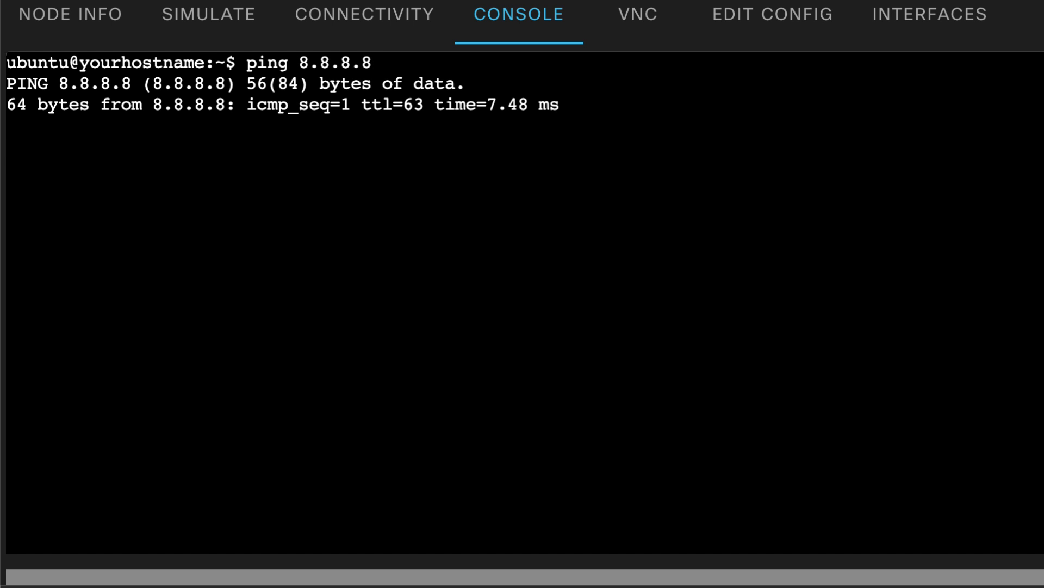
{"action": "key", "text": "ctrl+c"}
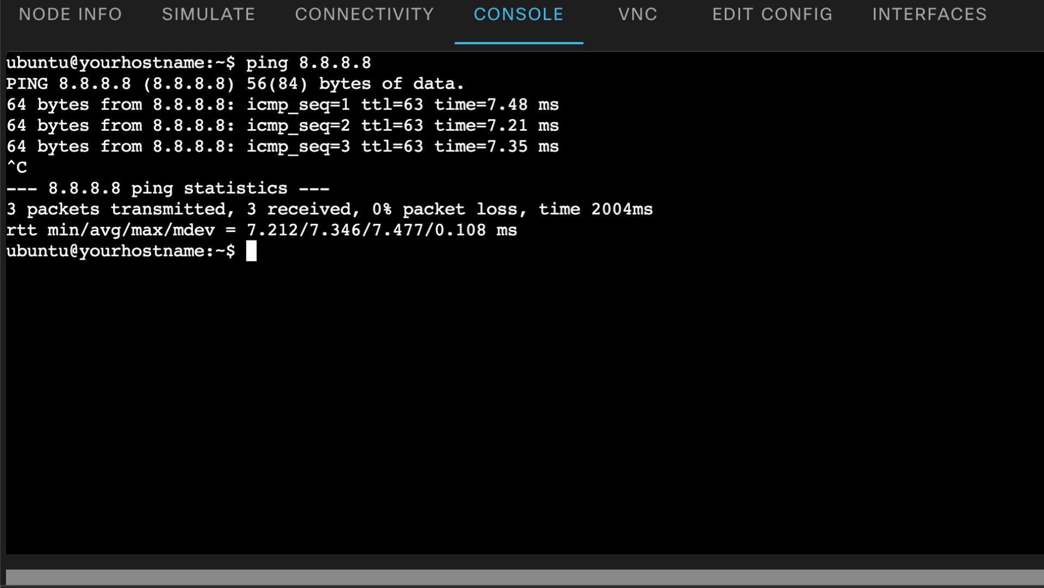
{"action": "type", "text": "clear"}
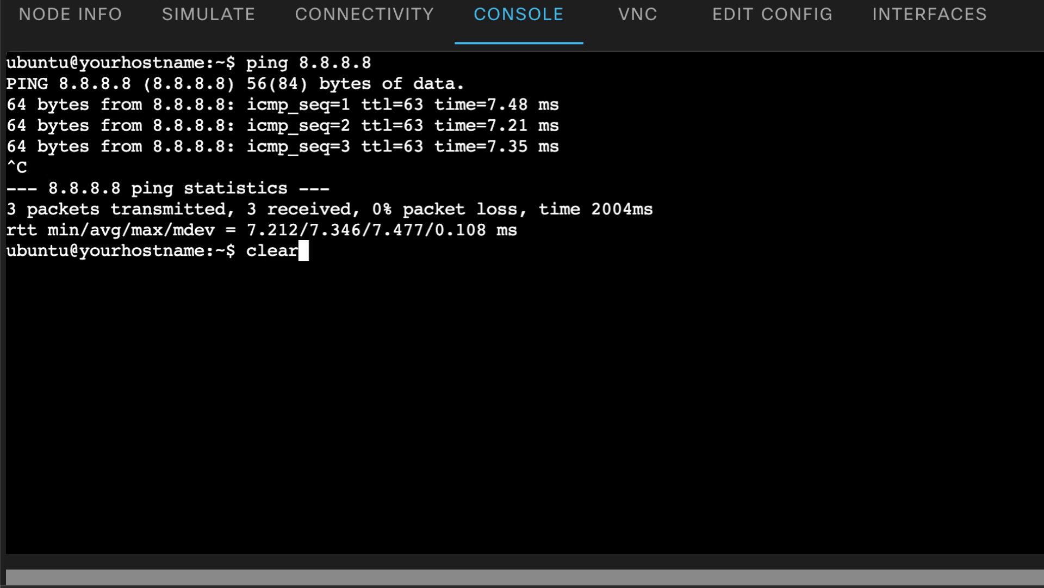
{"action": "key", "text": "Return"}
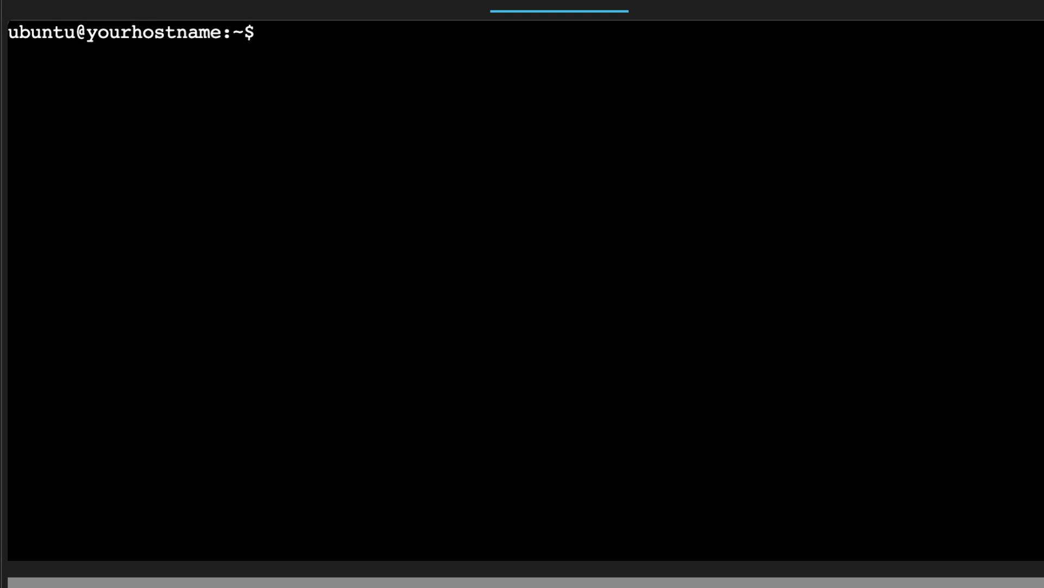
Step: List PC1's neighbour table with ip neigh and compare the MAC addresses for 10.1.1.254 and 10.1.1.251
{"action": "type", "text": "ip ne"}
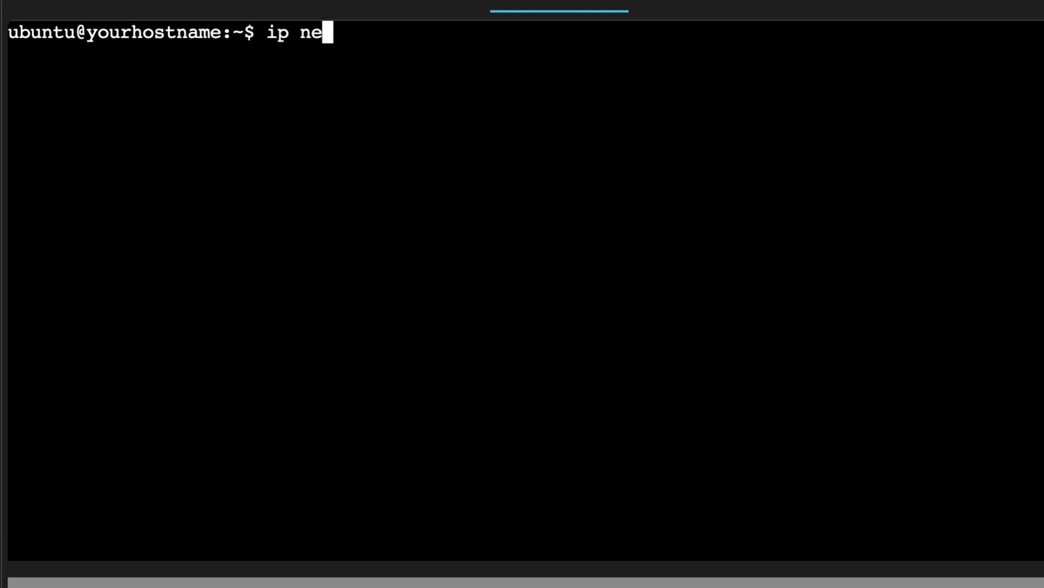
{"action": "type", "text": "igh"}
{"action": "key", "text": "Return"}
{"action": "left_click_drag", "start_coordinate": [617, 55], "coordinate": [3, 52]}
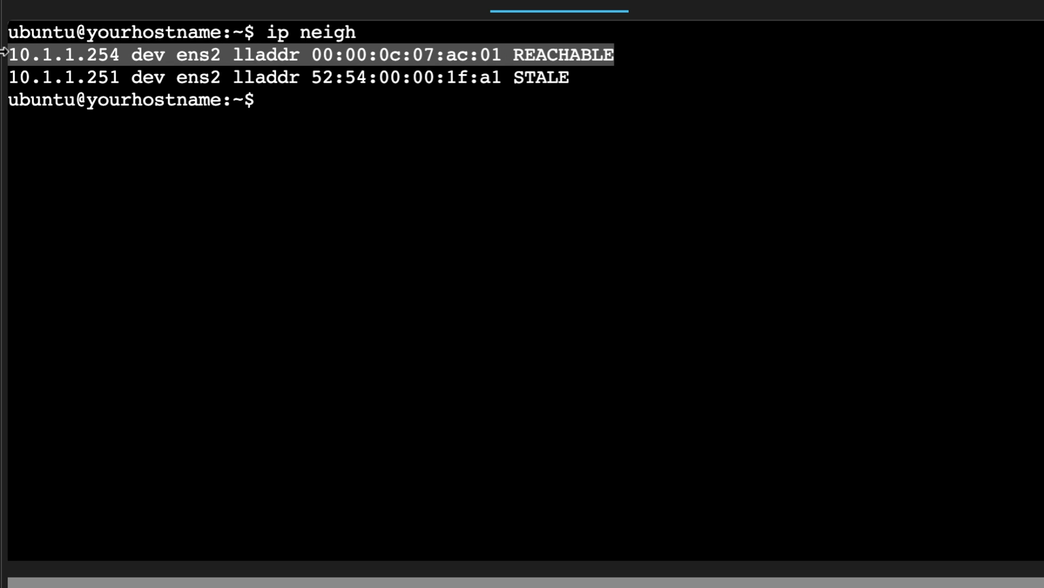
{"action": "left_click", "coordinate": [457, 65]}
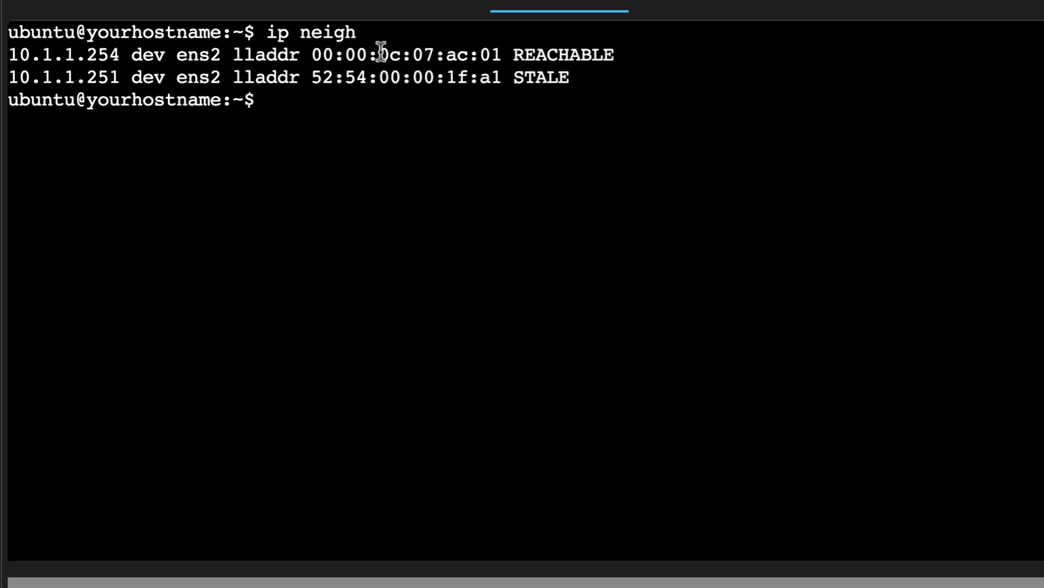
{"action": "left_click_drag", "start_coordinate": [380, 55], "coordinate": [503, 54]}
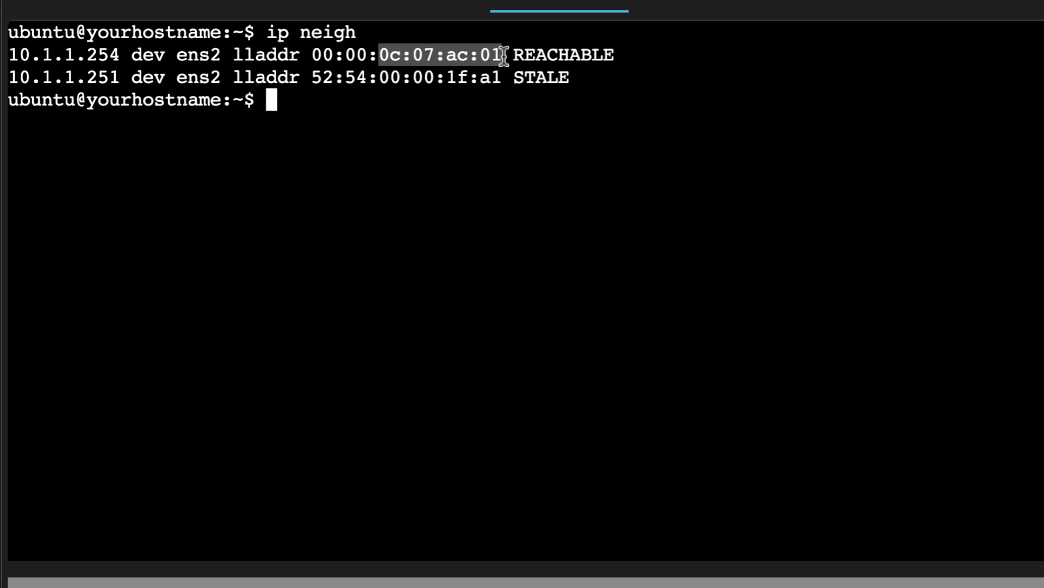
{"action": "left_click_drag", "start_coordinate": [299, 76], "coordinate": [574, 85]}
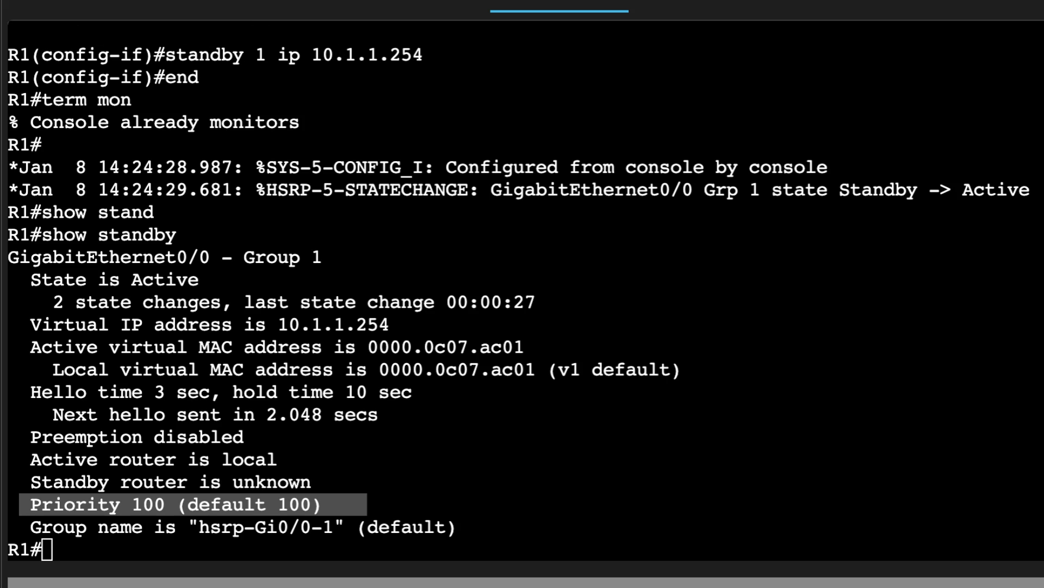
Step: Show R1's interface g0/0 details with sh int g0/0 and highlight the last four digits of its hardware MAC address
{"action": "left_click", "coordinate": [641, 75]}
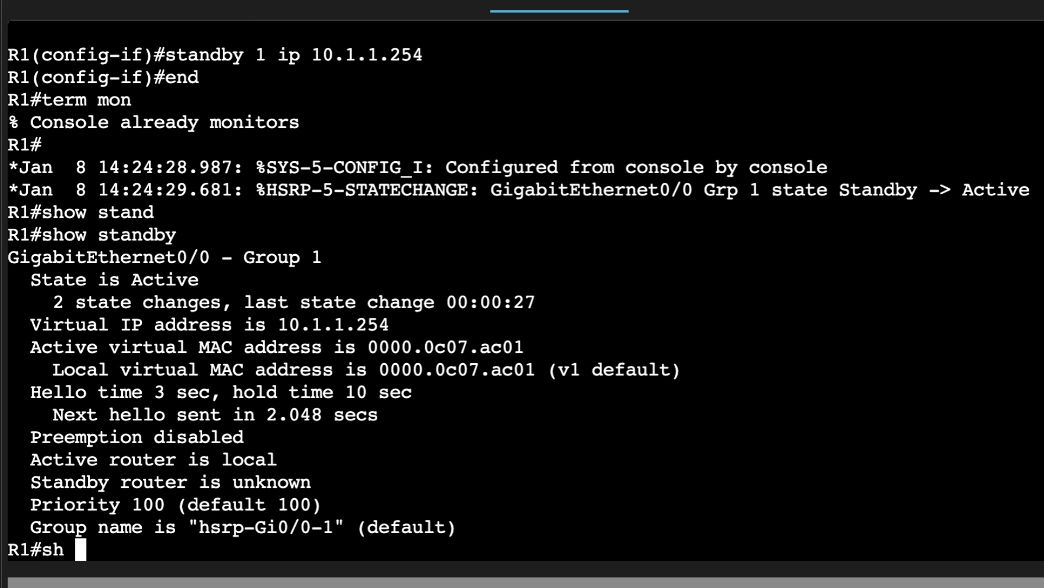
{"action": "type", "text": "int g0"}
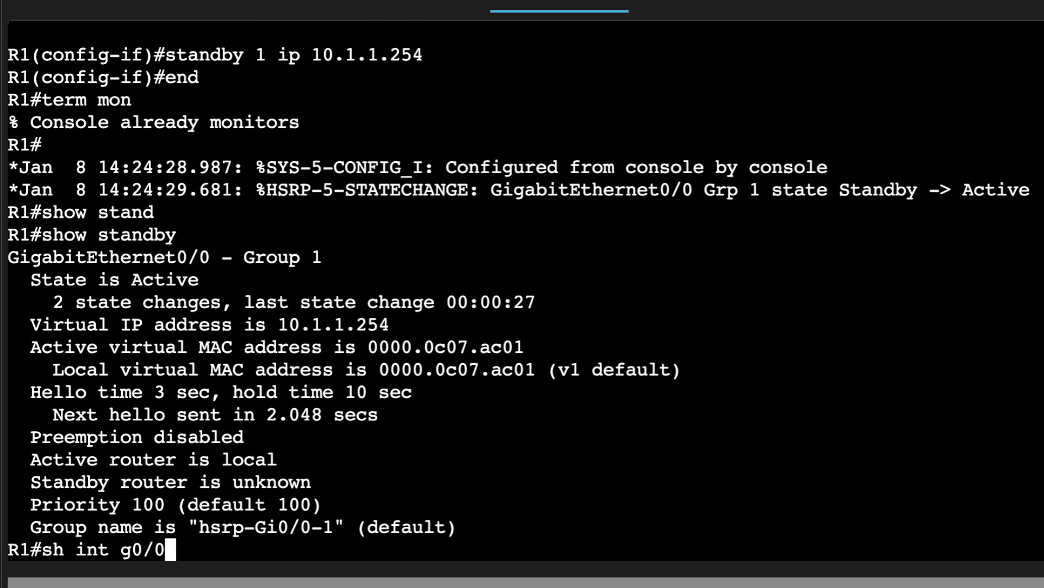
{"action": "type", "text": "/0"}
{"action": "key", "text": "Return"}
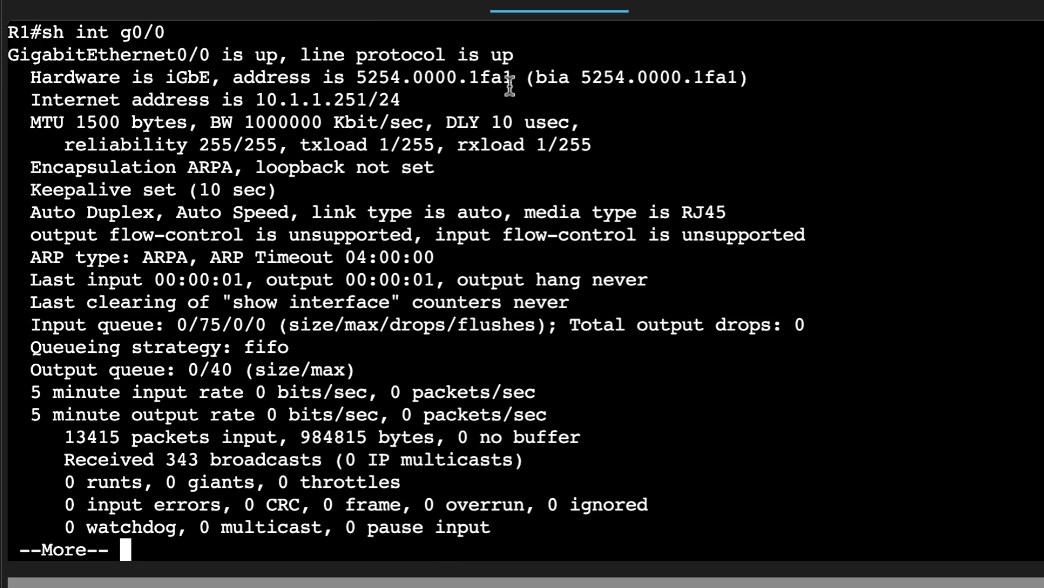
{"action": "left_click_drag", "start_coordinate": [511, 81], "coordinate": [481, 82]}
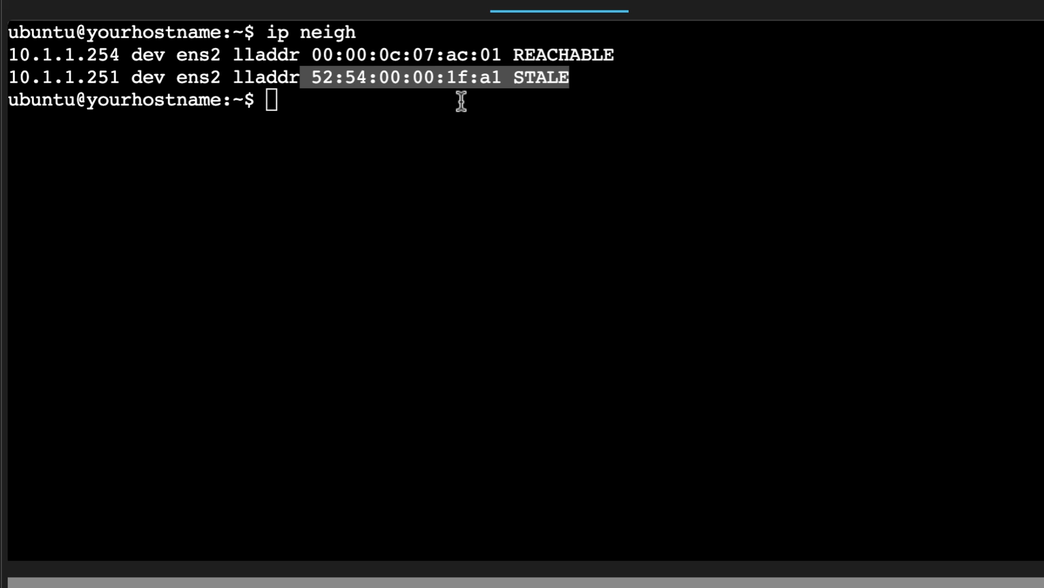
Step: Highlight the 10.1.1.251 entry and its IP address in PC1's neighbour table
{"action": "left_click", "coordinate": [550, 79]}
{"action": "left_click_drag", "start_coordinate": [592, 78], "coordinate": [8, 70]}
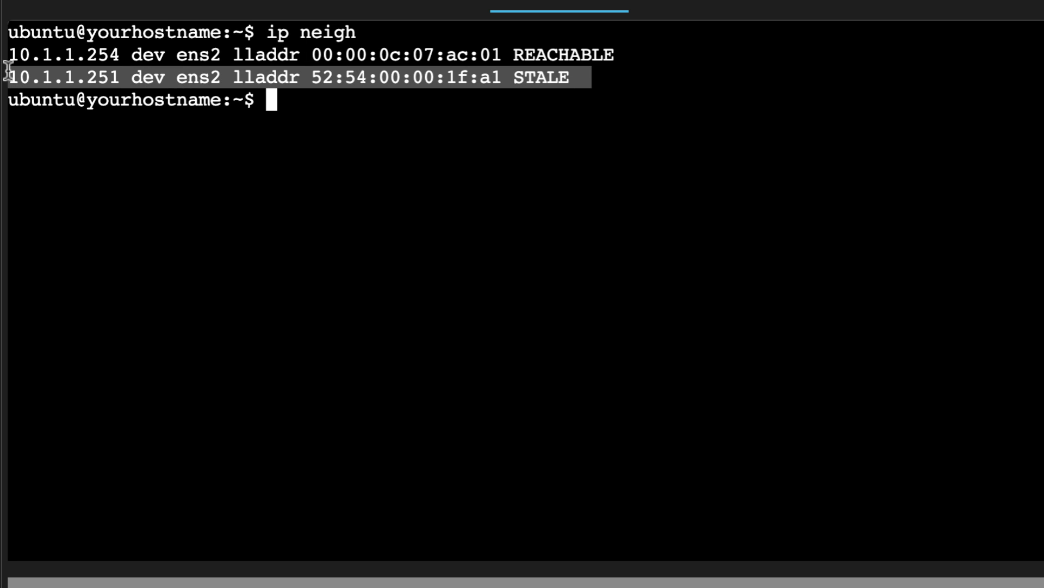
{"action": "left_click_drag", "start_coordinate": [120, 79], "coordinate": [8, 77]}
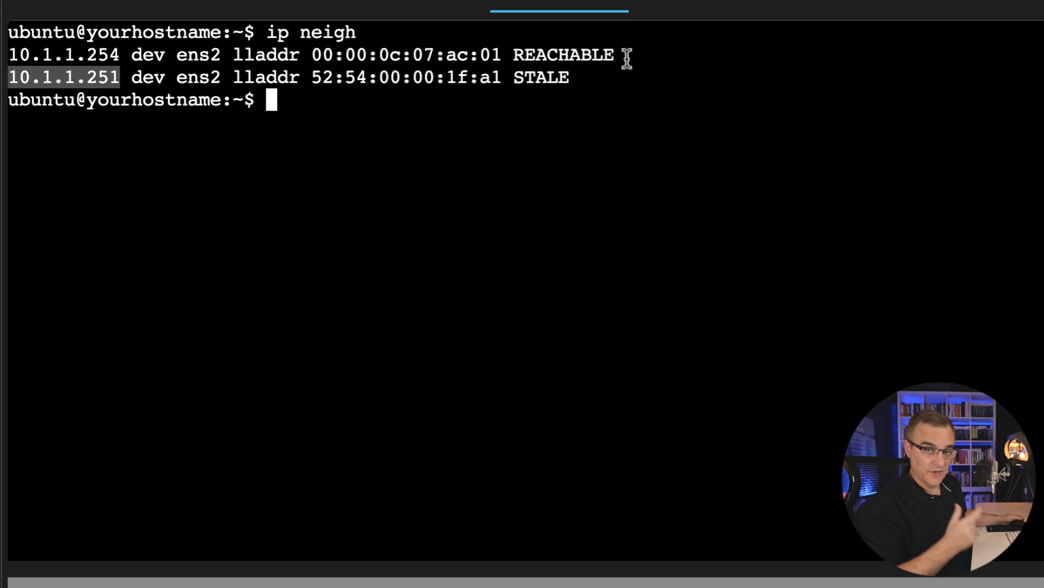
Step: Ping 8.8.8.8 from PC1 and stop the ping after some replies
{"action": "type", "text": "ping 8.8.8.8"}
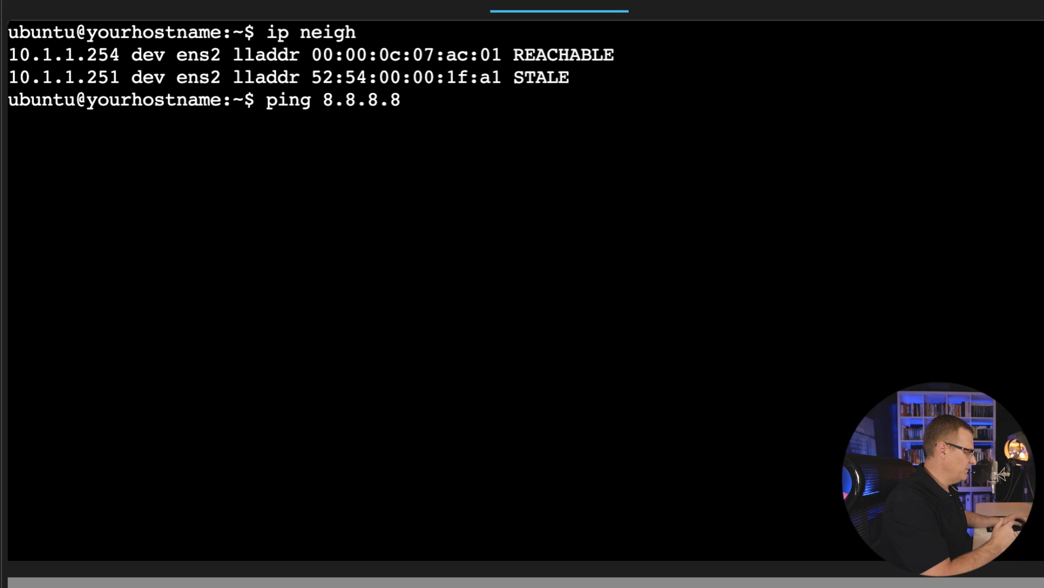
{"action": "key", "text": "Return"}
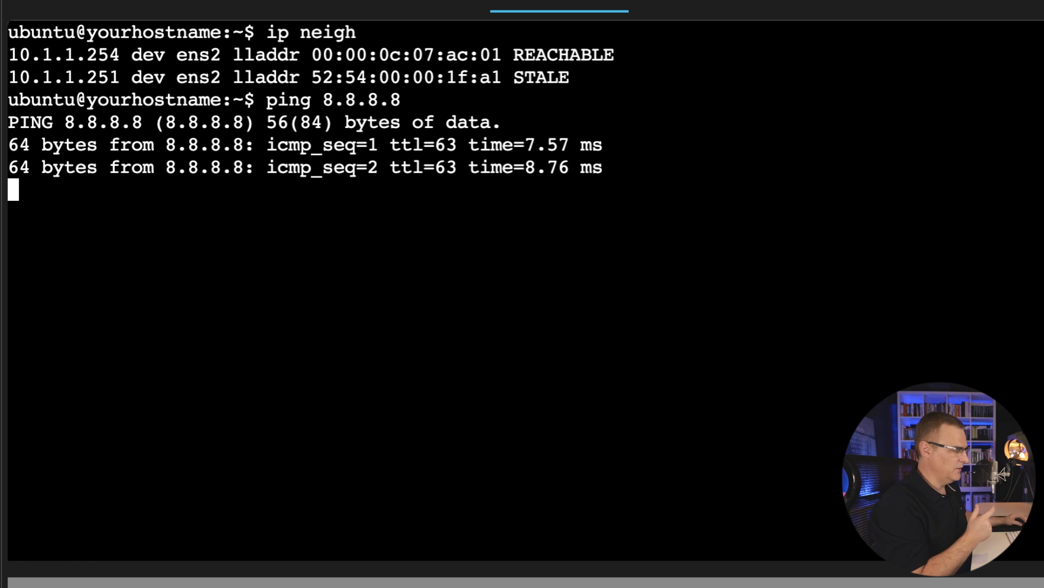
{"action": "key", "text": "ctrl+c"}
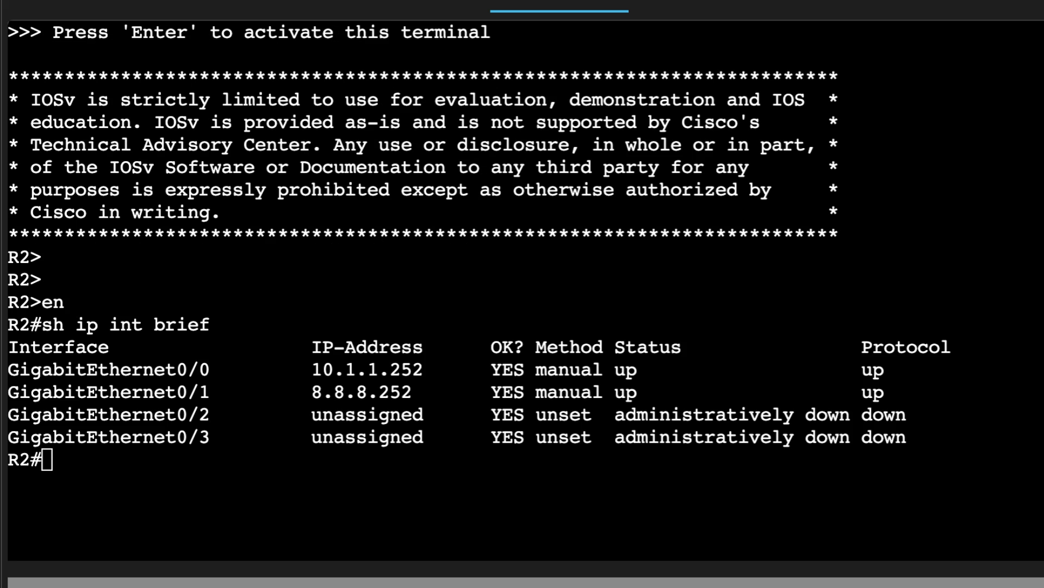
Step: Enter global configuration on R2 and open interface g0/0 for configuration
{"action": "key", "text": "Return"}
{"action": "type", "text": "conf t"}
{"action": "key", "text": "Return"}
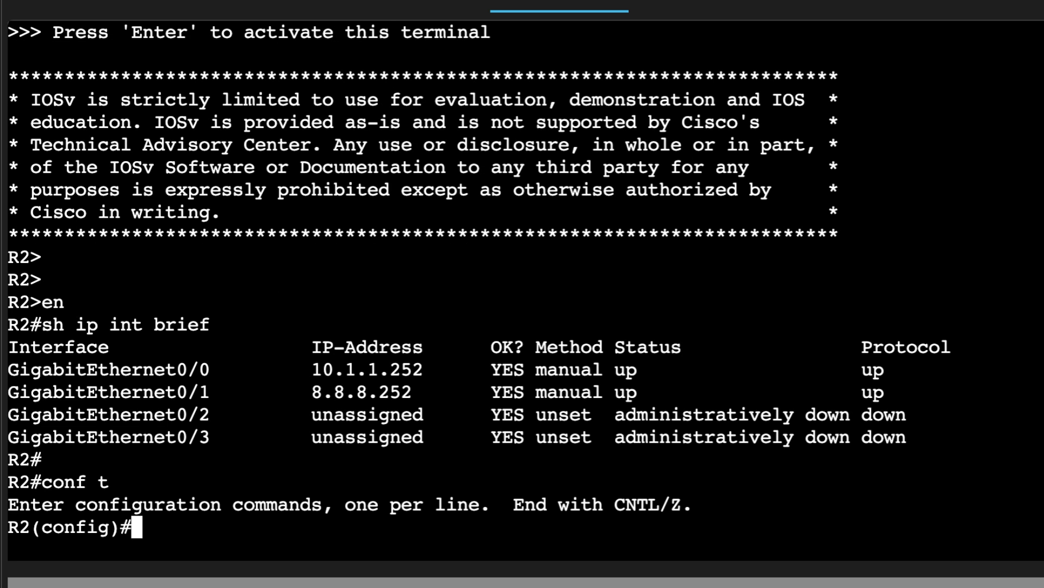
{"action": "type", "text": "int g0/0"}
{"action": "key", "text": "Return"}
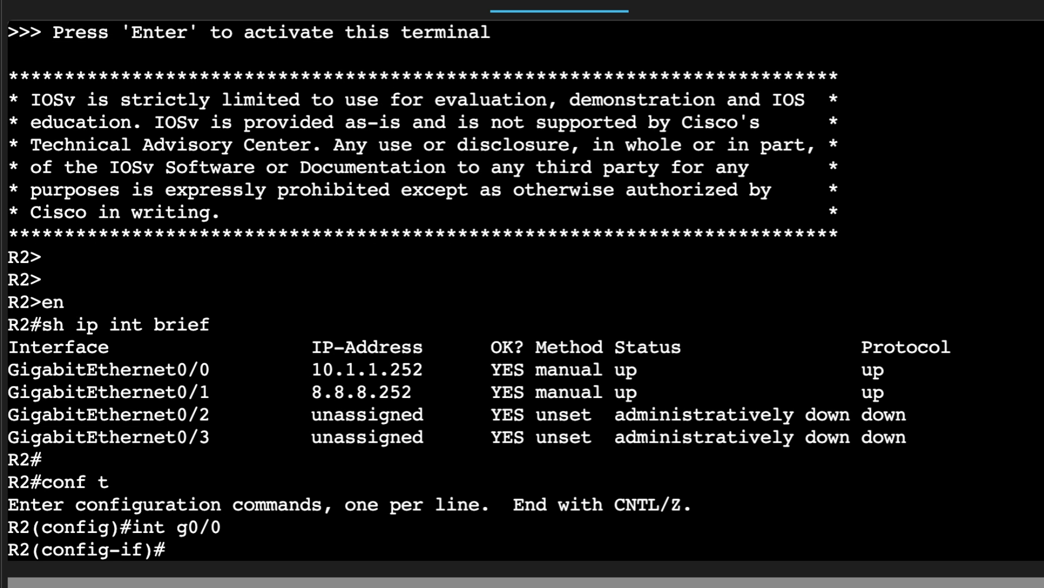
Step: Configure HSRP on R2's g0/0 with standby 1 ip 10.1.1.254, consulting the inline help for standby options, and exit configuration mode
{"action": "type", "text": "sta"}
{"action": "key", "text": "Tab"}
{"action": "type", "text": "?"}
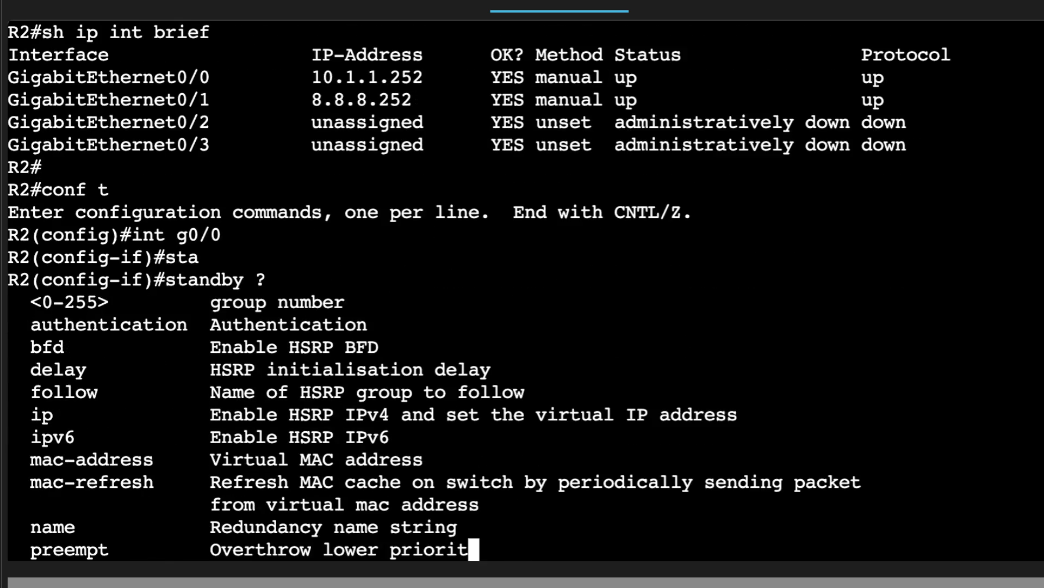
{"action": "key", "text": "BackSpace"}
{"action": "type", "text": "1 ?"}
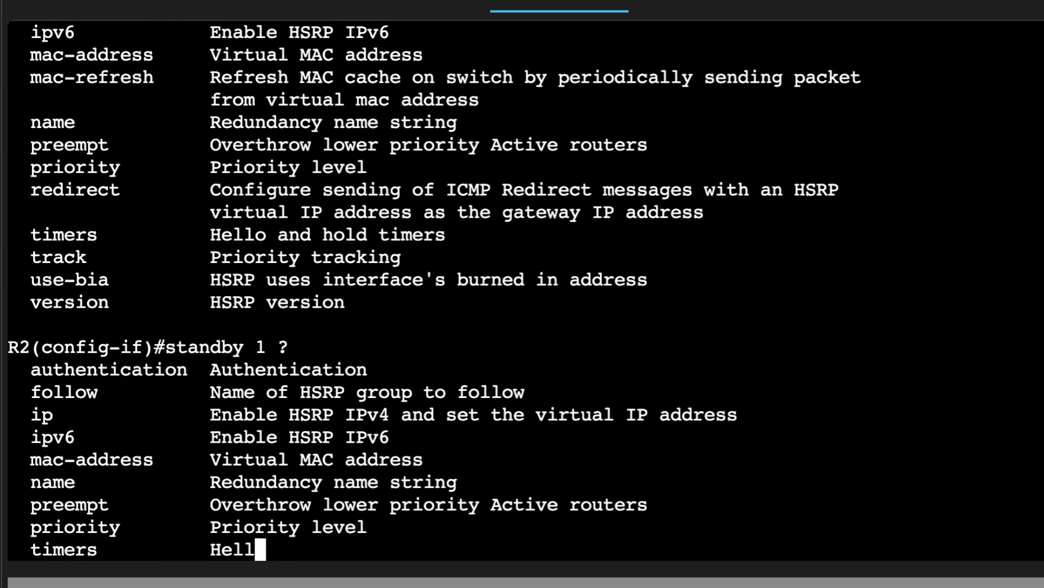
{"action": "key", "text": "BackSpace"}
{"action": "type", "text": "ip 10"}
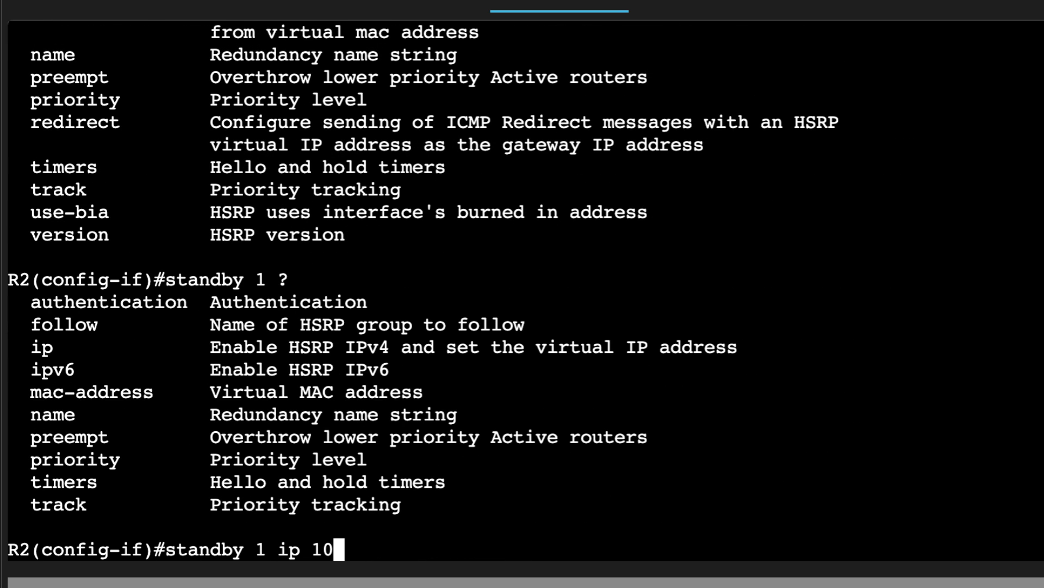
{"action": "type", "text": "9.1.1.254"}
{"action": "key", "text": "Return"}
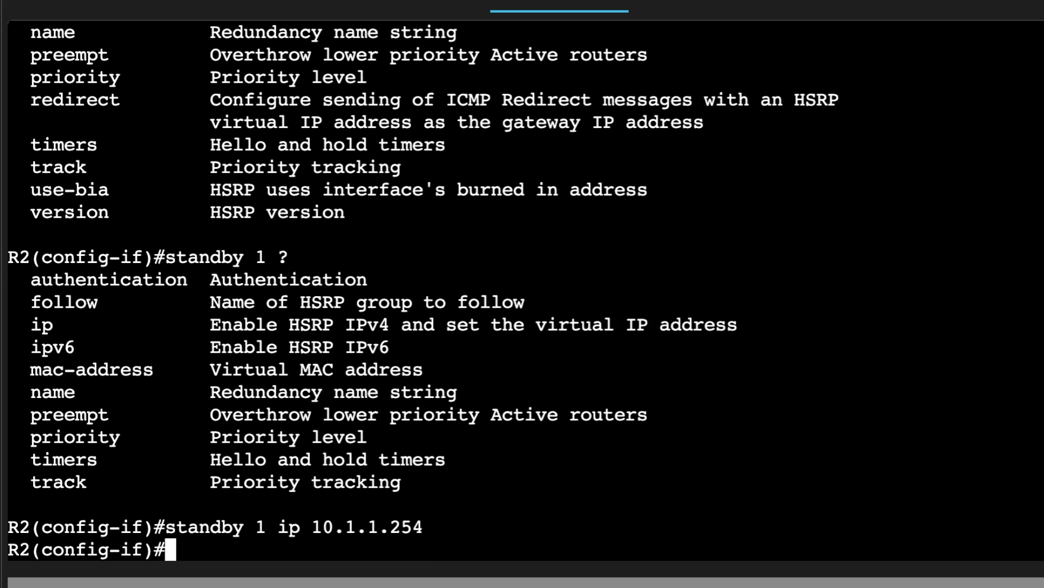
{"action": "type", "text": "end"}
{"action": "key", "text": "Return"}
Step: Run show standby on R2 and examine the state, active router and standby router lines
{"action": "type", "text": "show stan"}
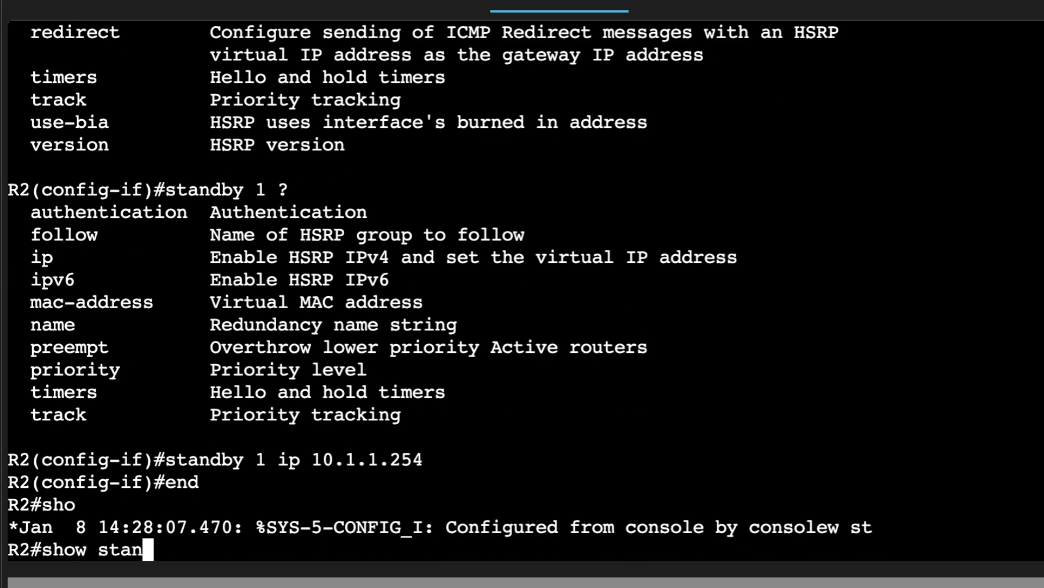
{"action": "type", "text": "dby"}
{"action": "key", "text": "Return"}
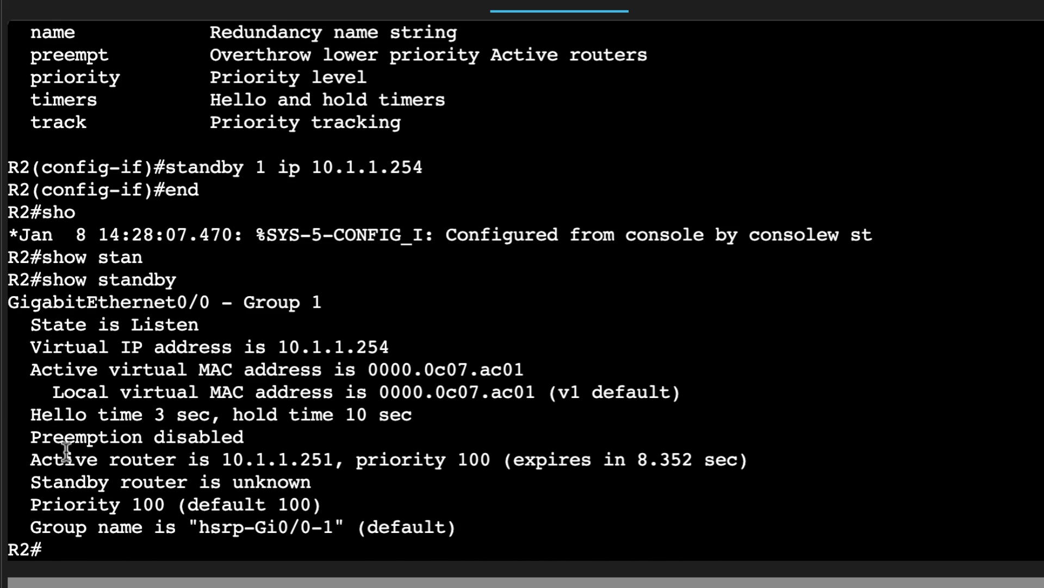
{"action": "left_click_drag", "start_coordinate": [21, 460], "coordinate": [357, 482]}
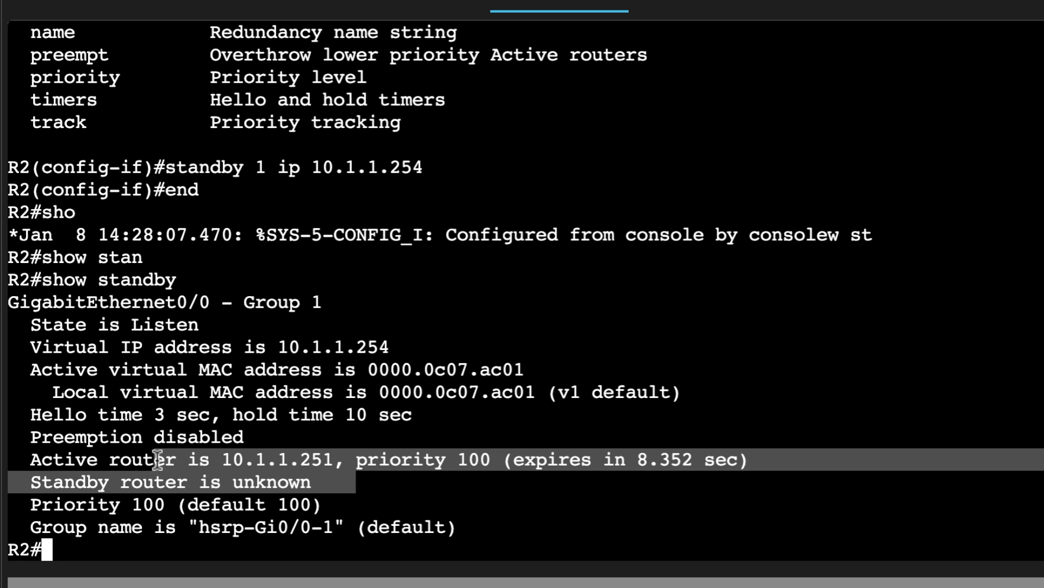
{"action": "left_click", "coordinate": [376, 279]}
{"action": "left_click_drag", "start_coordinate": [206, 325], "coordinate": [9, 319]}
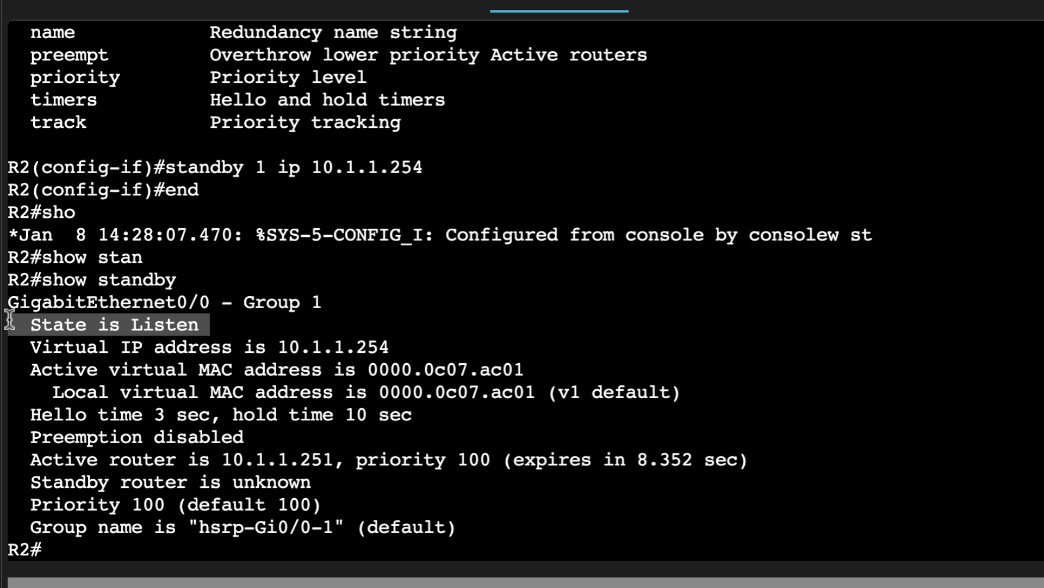
Step: Repeat show standby on R2 and highlight its HSRP state and the logged state change
{"action": "key", "text": "Up"}
{"action": "key", "text": "Return"}
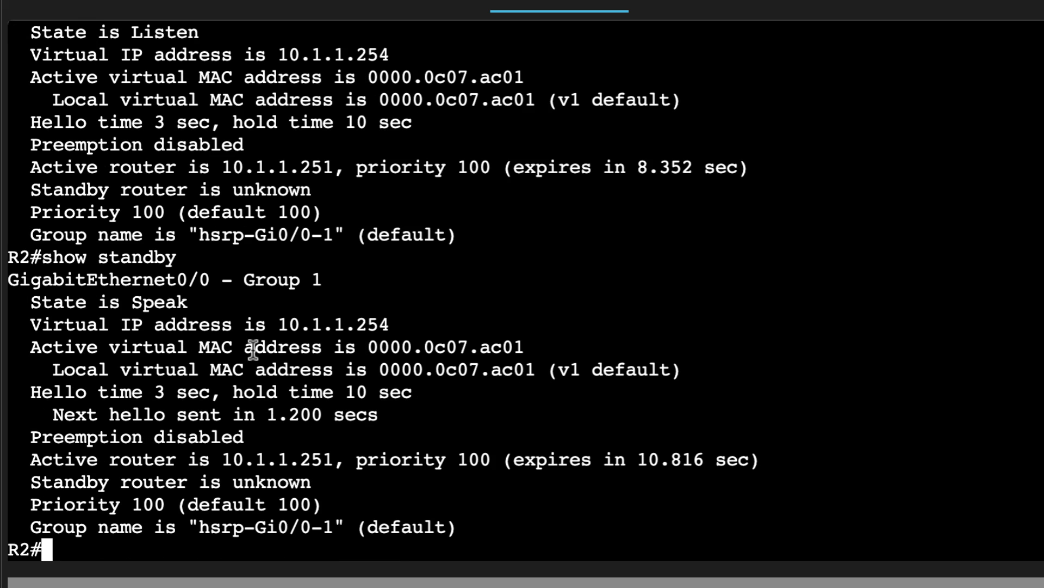
{"action": "left_click_drag", "start_coordinate": [210, 325], "coordinate": [3, 304]}
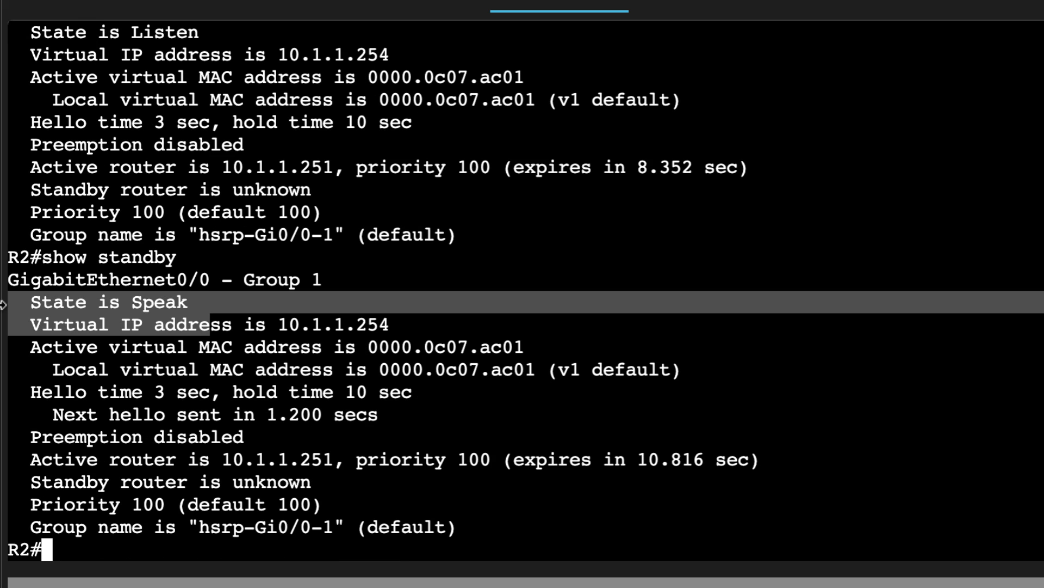
{"action": "left_click", "coordinate": [224, 304]}
{"action": "left_click_drag", "start_coordinate": [828, 548], "coordinate": [1021, 550]}
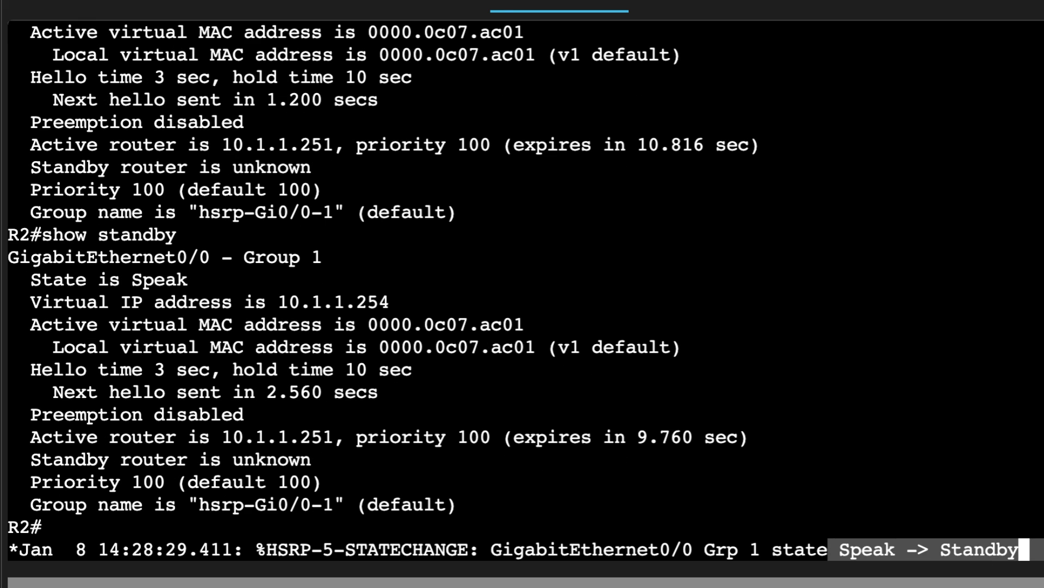
Step: Run show standby on R2 again after the logged state change and check the state, active router and standby router
{"action": "key", "text": "Up"}
{"action": "key", "text": "Return"}
{"action": "triple_click", "coordinate": [186, 283]}
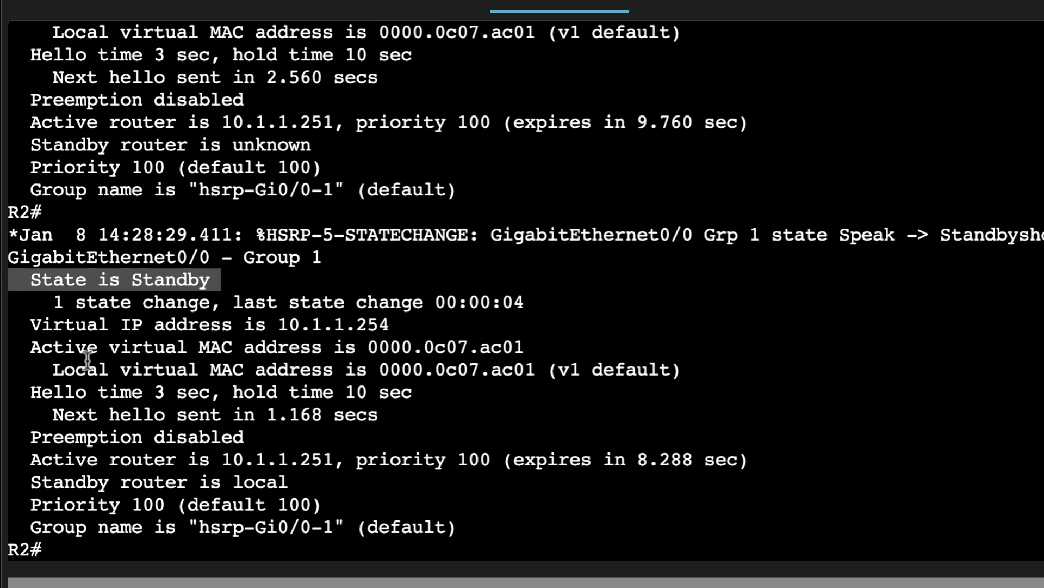
{"action": "triple_click", "coordinate": [30, 463]}
{"action": "left_click_drag", "start_coordinate": [295, 479], "coordinate": [15, 481]}
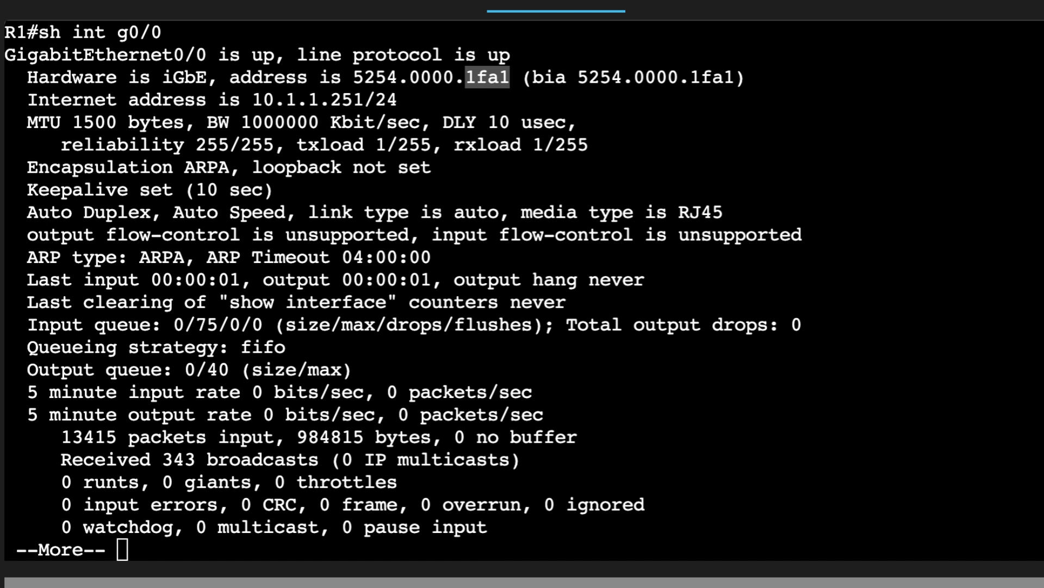
Step: Quit the paged interface output on R1, run show standby, and highlight the active and standby router lines
{"action": "left_click", "coordinate": [323, 481]}
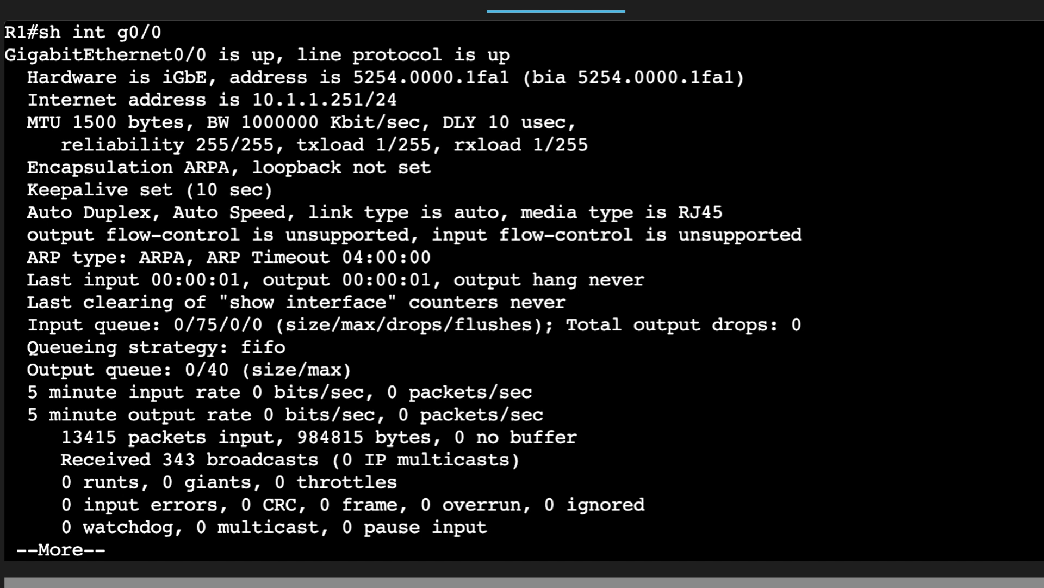
{"action": "type", "text": "qshow sta"}
{"action": "key", "text": "Tab"}
{"action": "type", "text": "nd"}
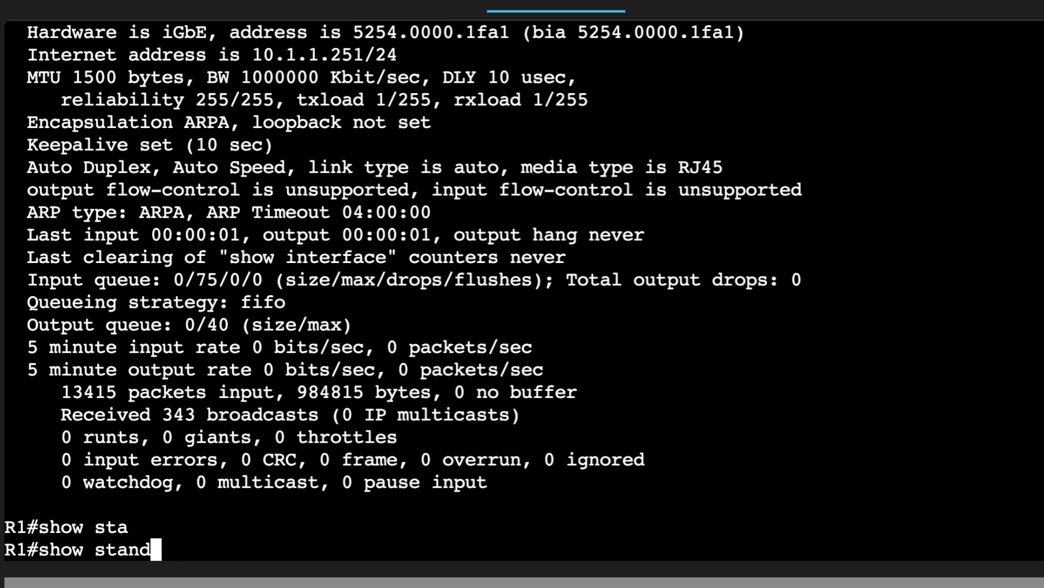
{"action": "type", "text": "dby"}
{"action": "key", "text": "Return"}
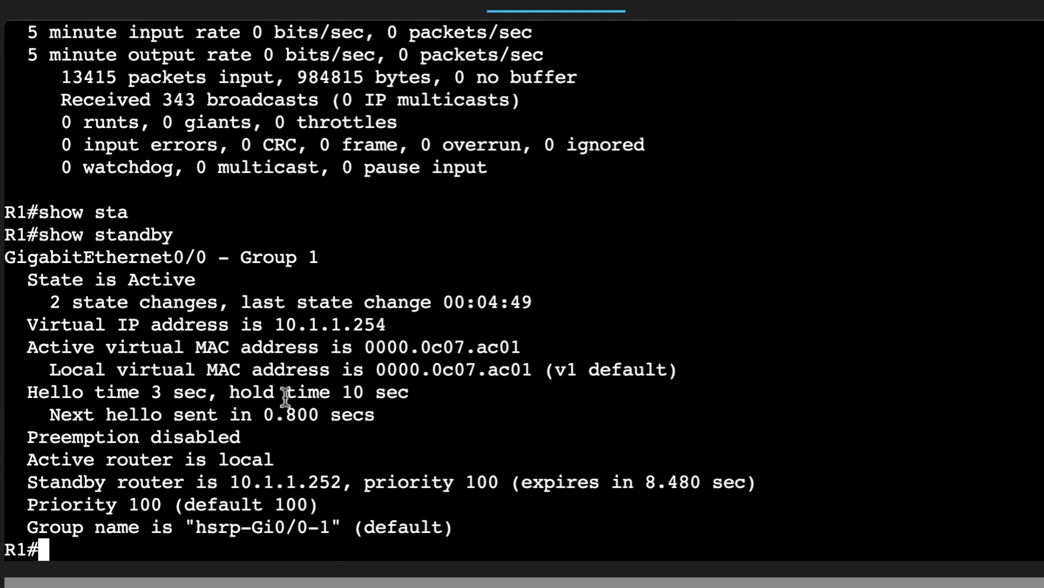
{"action": "left_click_drag", "start_coordinate": [19, 459], "coordinate": [810, 486]}
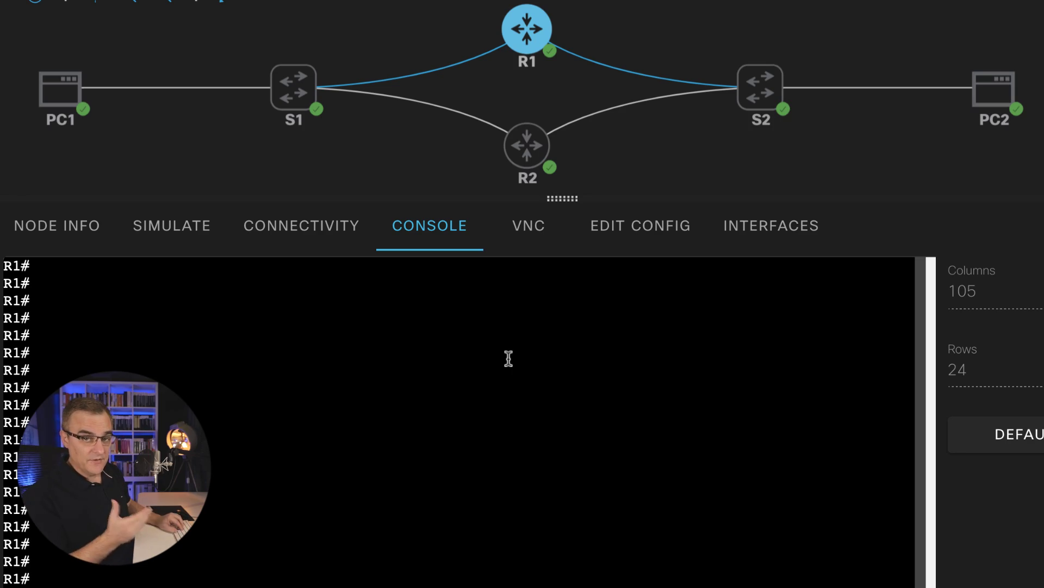
Step: Display R1's running configuration for interface g0/0 and highlight its standby command
{"action": "type", "text": "sh r"}
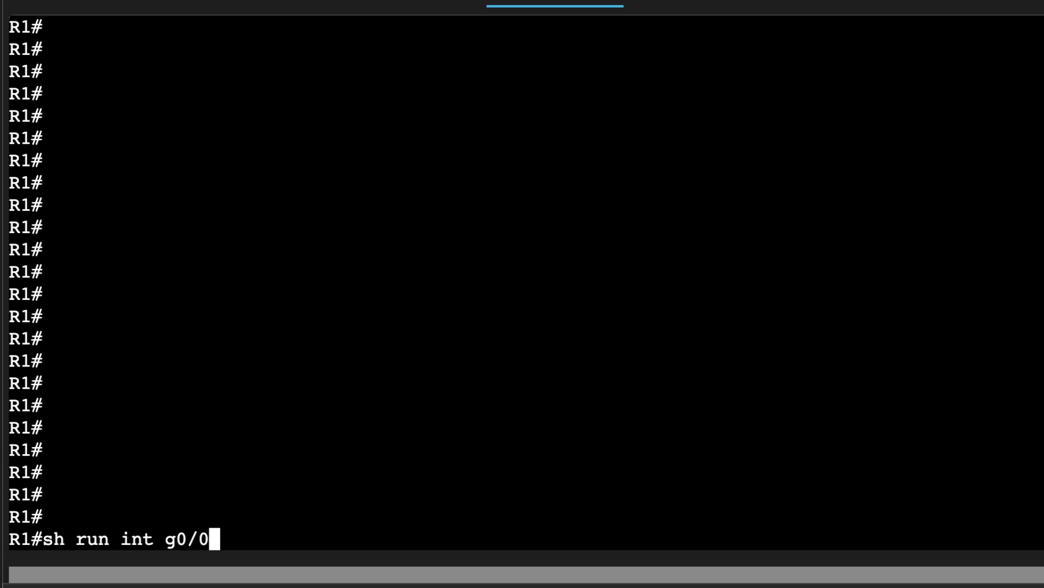
{"action": "type", "text": "un int g0/0"}
{"action": "key", "text": "Return"}
{"action": "left_click_drag", "start_coordinate": [355, 402], "coordinate": [16, 406]}
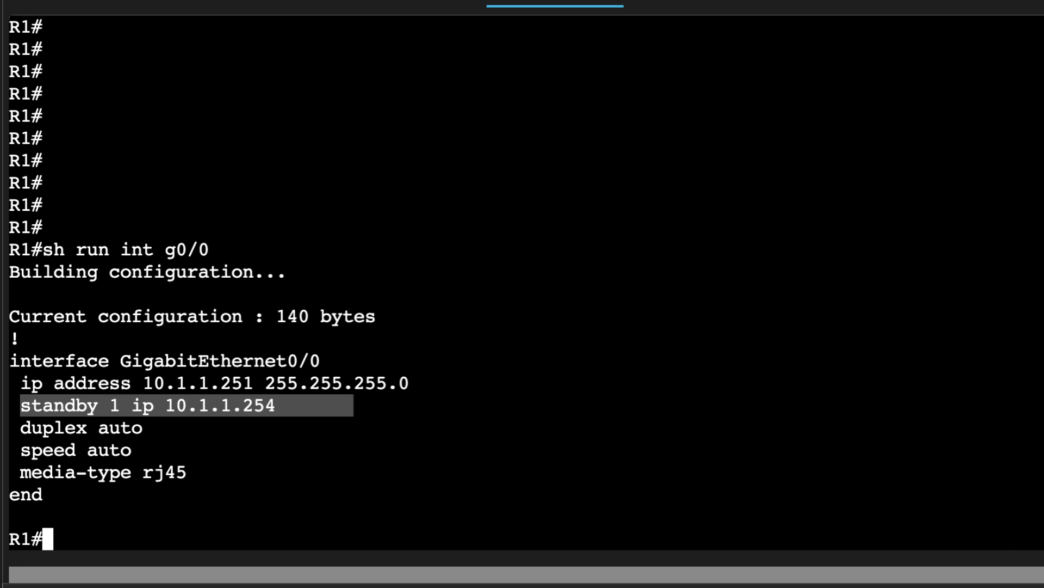
Step: Run show standby g0/0 on R1 and examine the group, state, active router, standby router and priority lines
{"action": "type", "text": "show standby g0"}
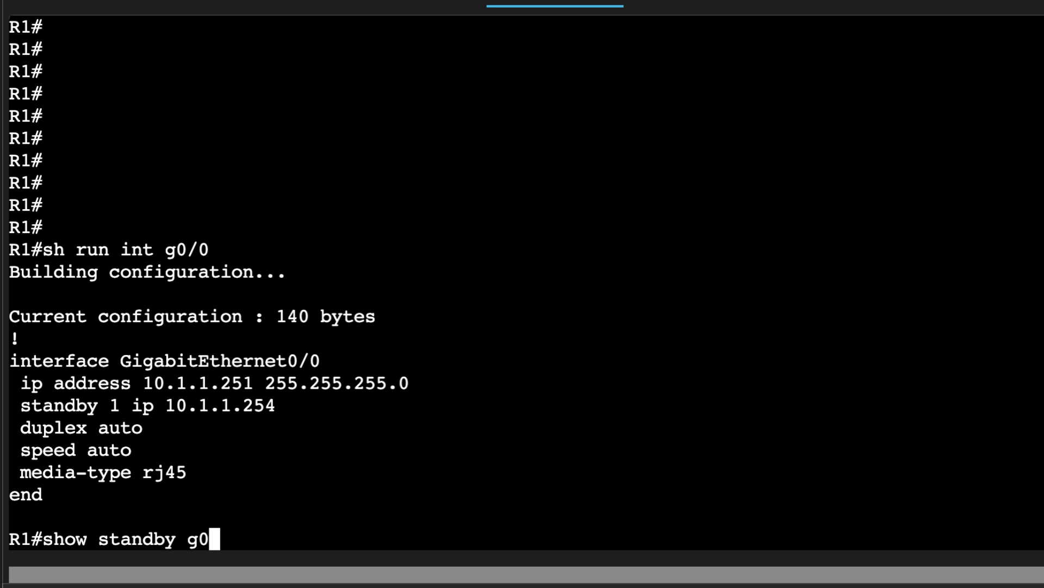
{"action": "type", "text": "/0"}
{"action": "key", "text": "Return"}
{"action": "left_click_drag", "start_coordinate": [364, 250], "coordinate": [9, 249]}
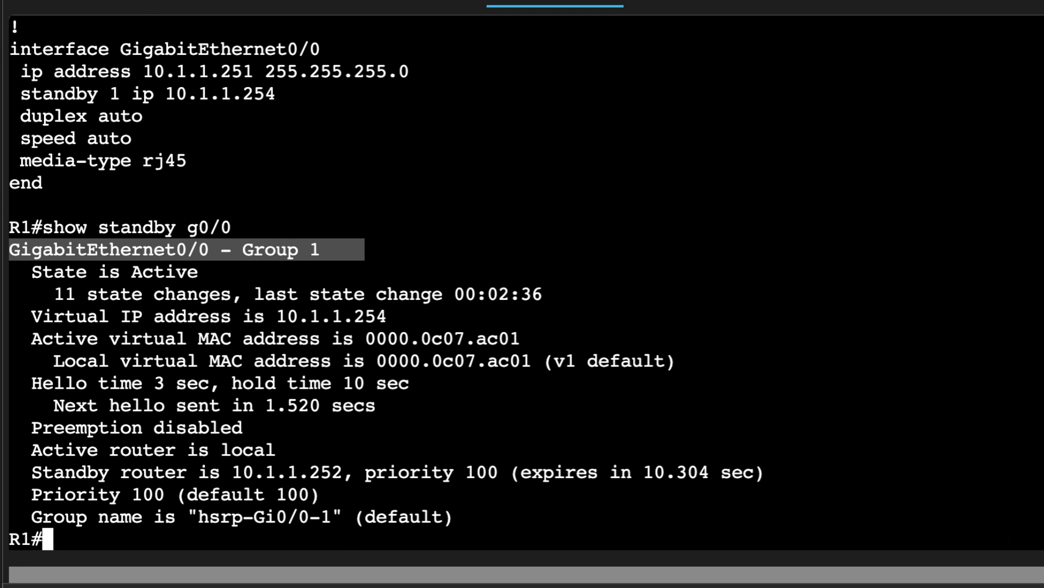
{"action": "left_click_drag", "start_coordinate": [216, 270], "coordinate": [9, 272]}
{"action": "left_click_drag", "start_coordinate": [281, 451], "coordinate": [9, 450]}
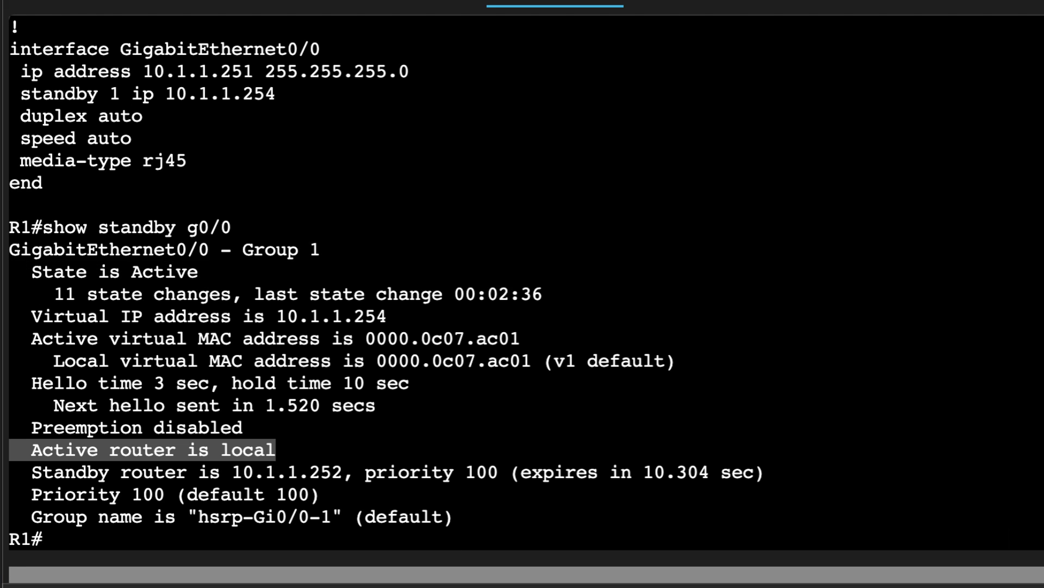
{"action": "left_click_drag", "start_coordinate": [352, 472], "coordinate": [9, 472]}
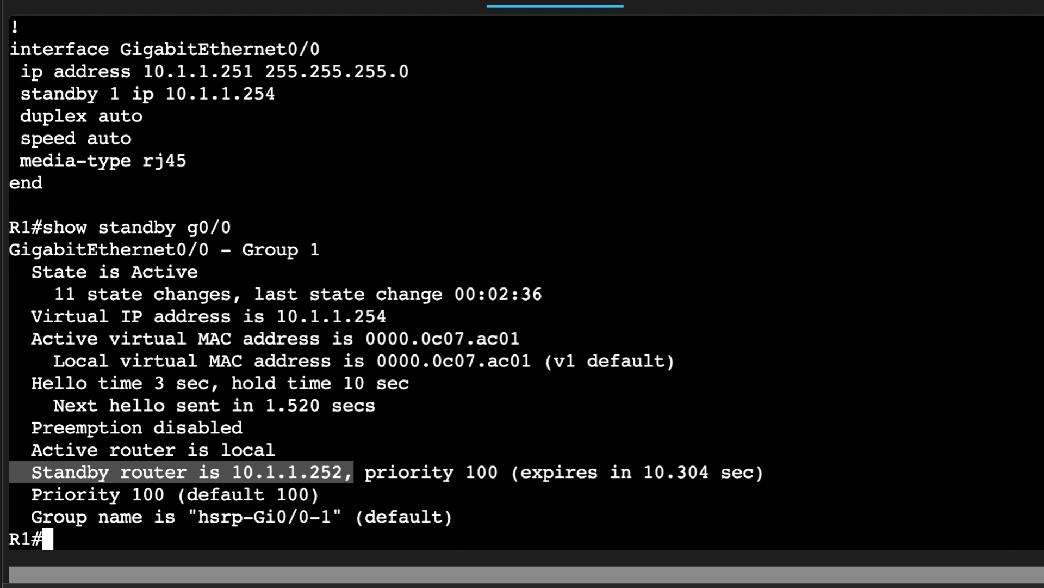
{"action": "left_click_drag", "start_coordinate": [318, 496], "coordinate": [32, 492]}
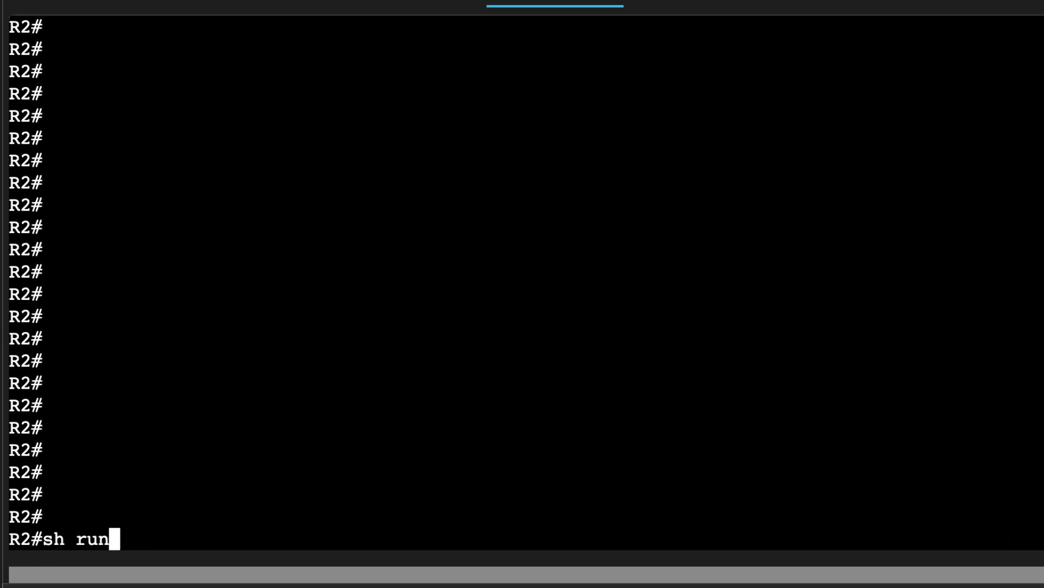
Step: Display R2's running configuration for interface g0/0 and highlight its standby command
{"action": "type", "text": "g0/0"}
{"action": "key", "text": "Return"}
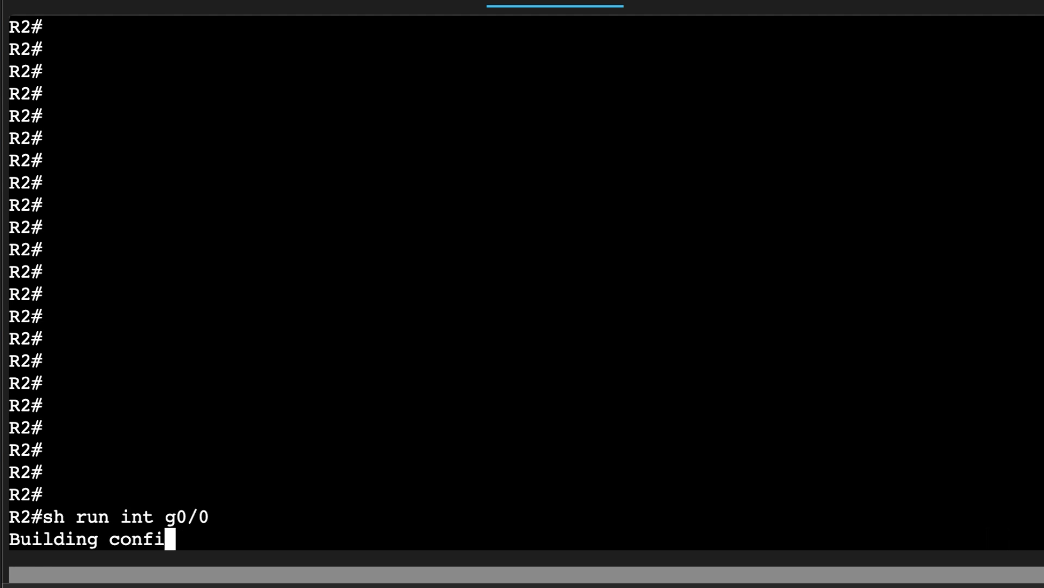
{"action": "left_click_drag", "start_coordinate": [306, 409], "coordinate": [158, 409]}
{"action": "left_click", "coordinate": [205, 409]}
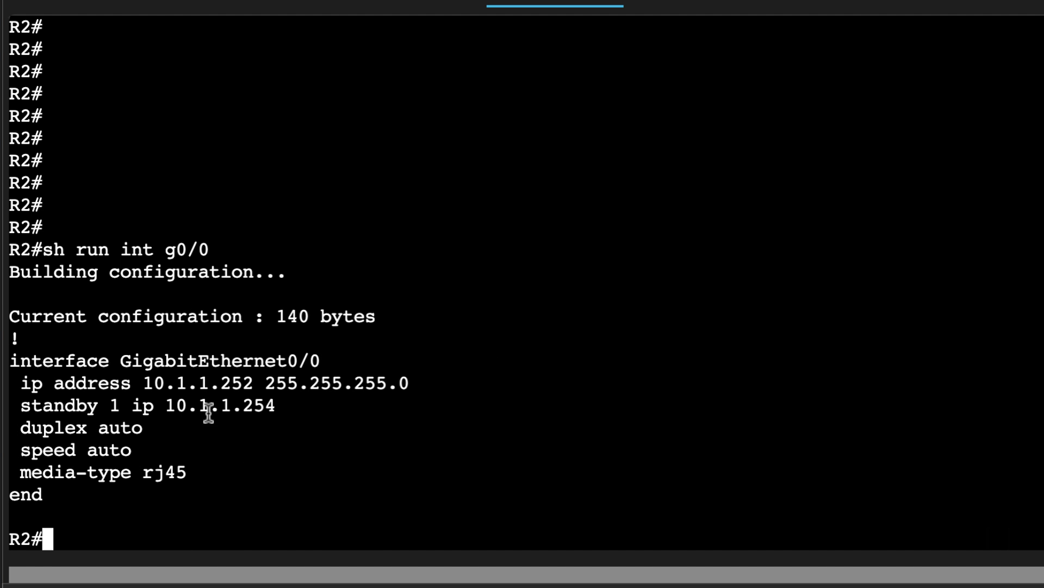
{"action": "left_click_drag", "start_coordinate": [288, 409], "coordinate": [10, 409]}
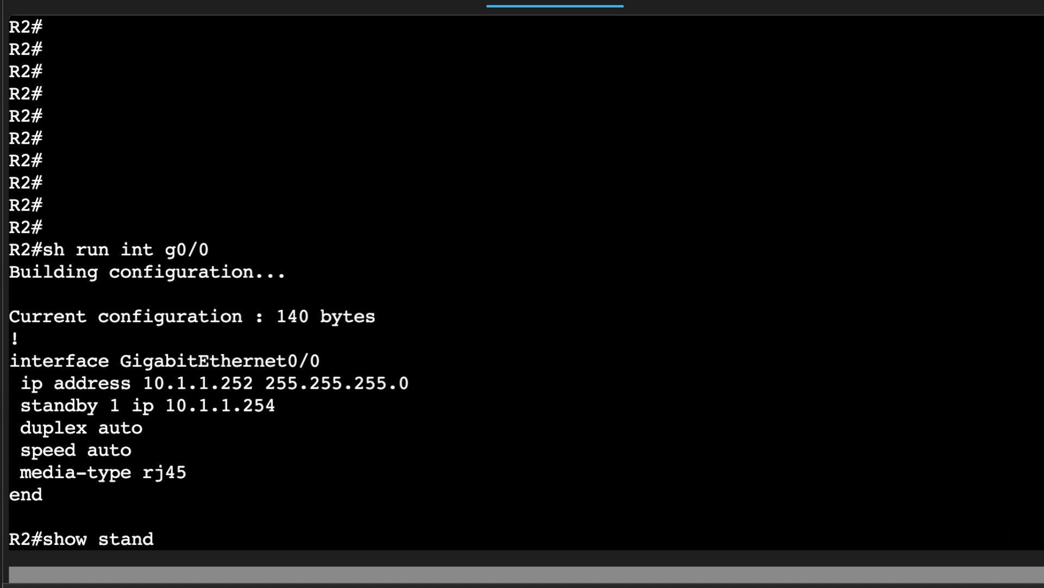
Step: Run show standby g0/0 on R2 and highlight the standby router and active router lines
{"action": "key", "text": "Tab"}
{"action": "type", "text": "g0/0"}
{"action": "key", "text": "Return"}
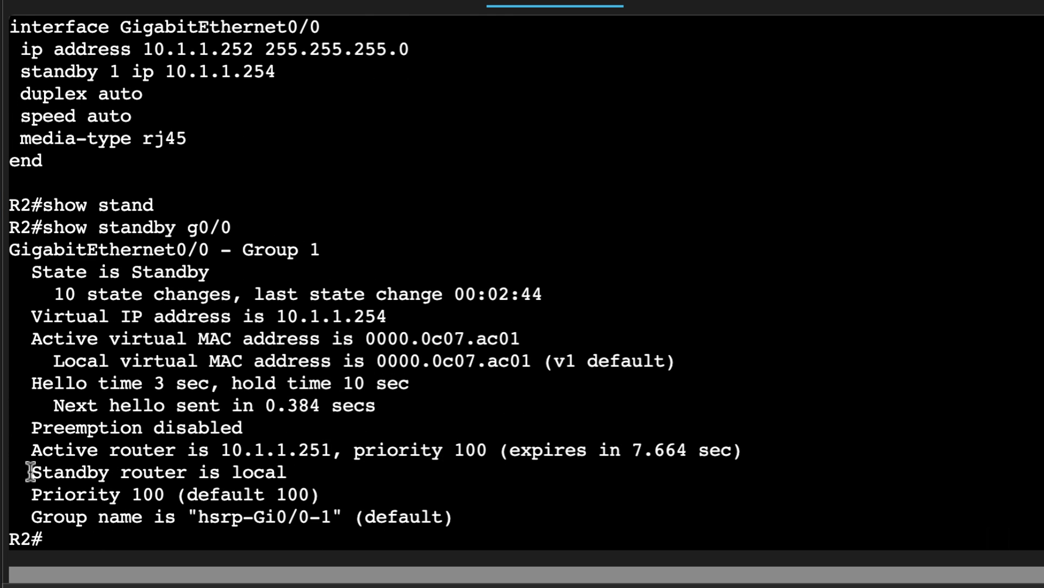
{"action": "left_click_drag", "start_coordinate": [31, 471], "coordinate": [358, 483]}
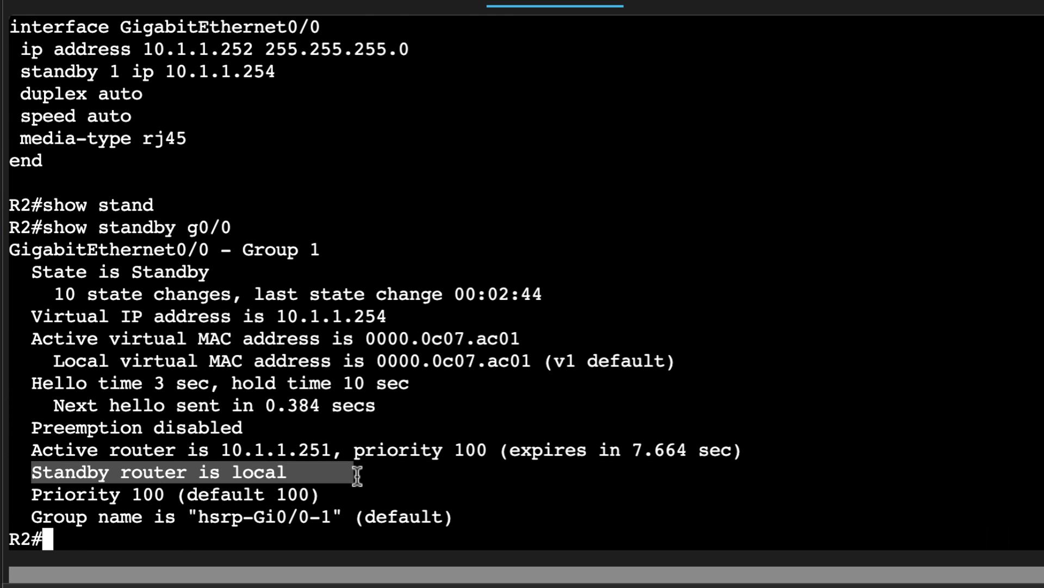
{"action": "left_click_drag", "start_coordinate": [30, 449], "coordinate": [511, 459]}
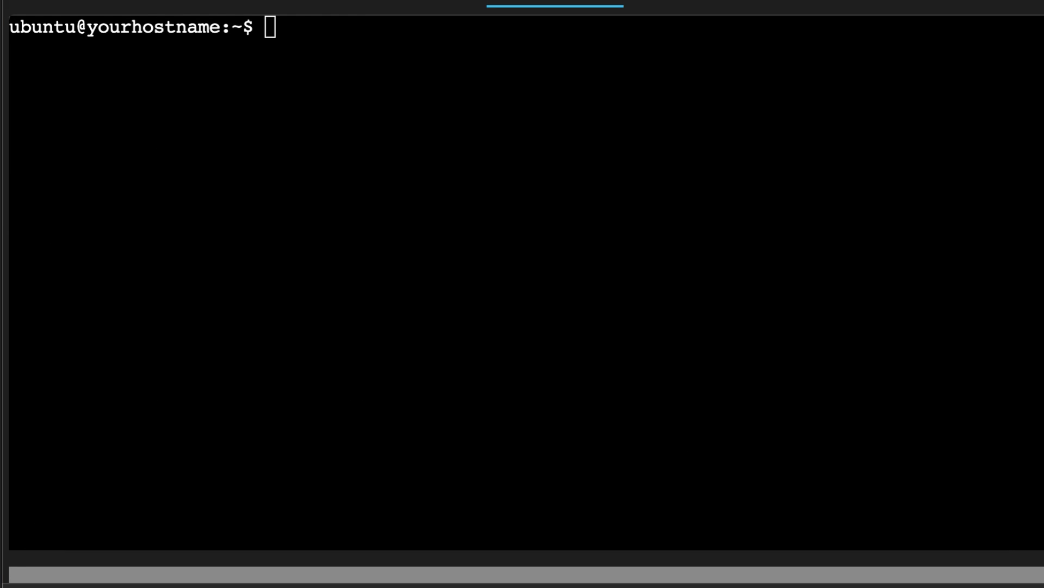
Step: Start a continuous ping to 8.8.8.8 from the Ubuntu PC
{"action": "type", "text": "ping 8."}
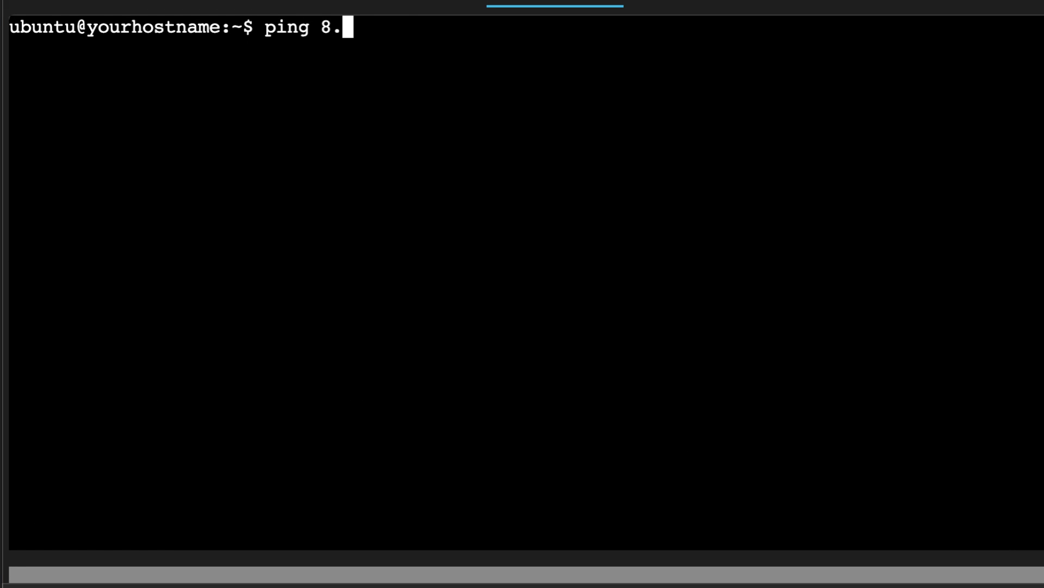
{"action": "type", "text": "8.8.8"}
{"action": "key", "text": "Return"}
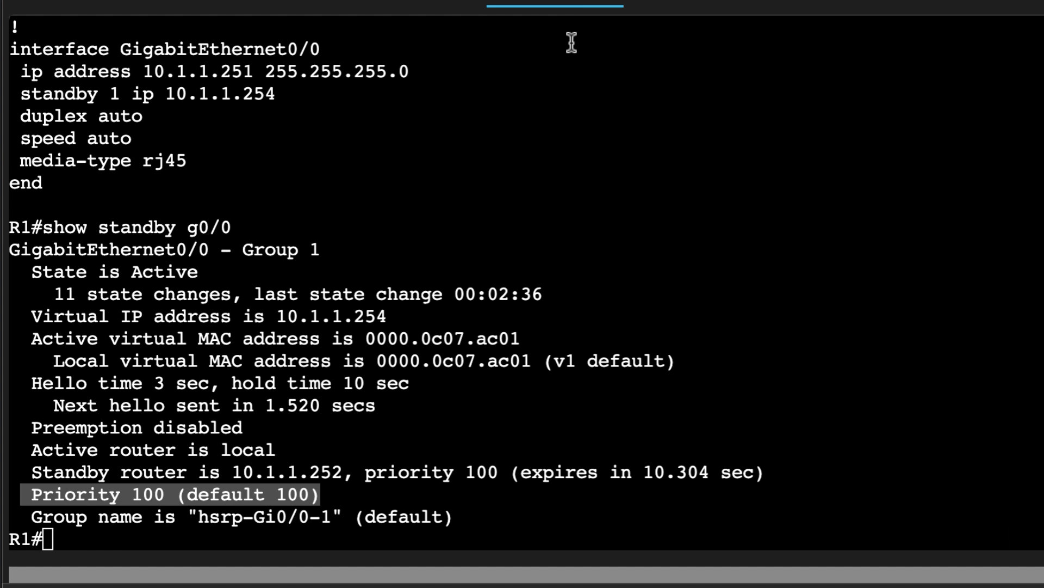
Step: Enter configuration mode on R1 and shut down interface g0/0 to simulate a failure of the active router
{"action": "left_click", "coordinate": [572, 43]}
{"action": "type", "text": "conf t"}
{"action": "key", "text": "Return"}
{"action": "type", "text": "int g0"}
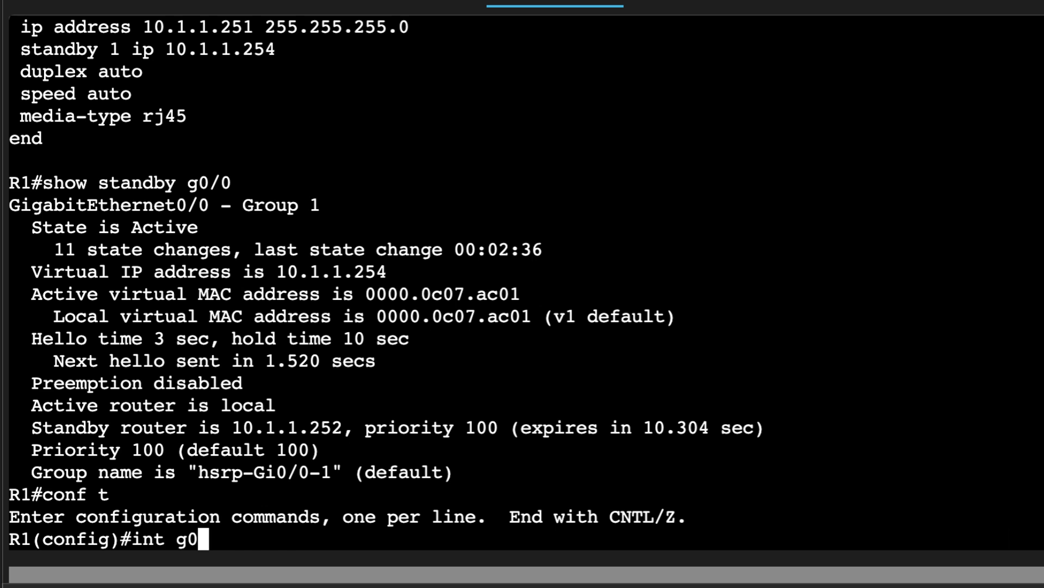
{"action": "type", "text": "/0"}
{"action": "key", "text": "Return"}
{"action": "type", "text": "shut"}
{"action": "key", "text": "Return"}
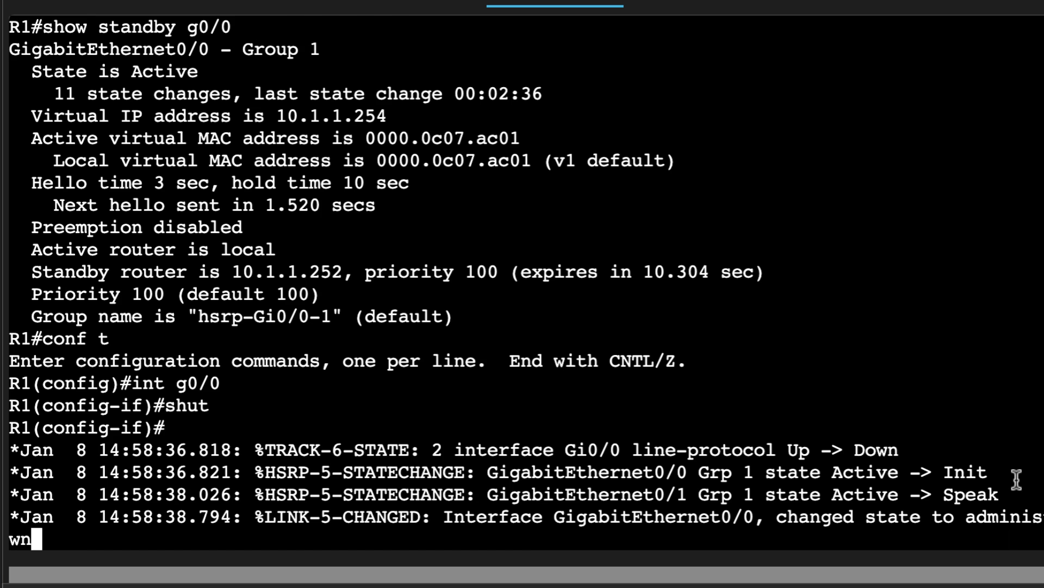
Step: Highlight the HSRP state-change messages logged after the interface shutdown
{"action": "left_click_drag", "start_coordinate": [1015, 454], "coordinate": [659, 433]}
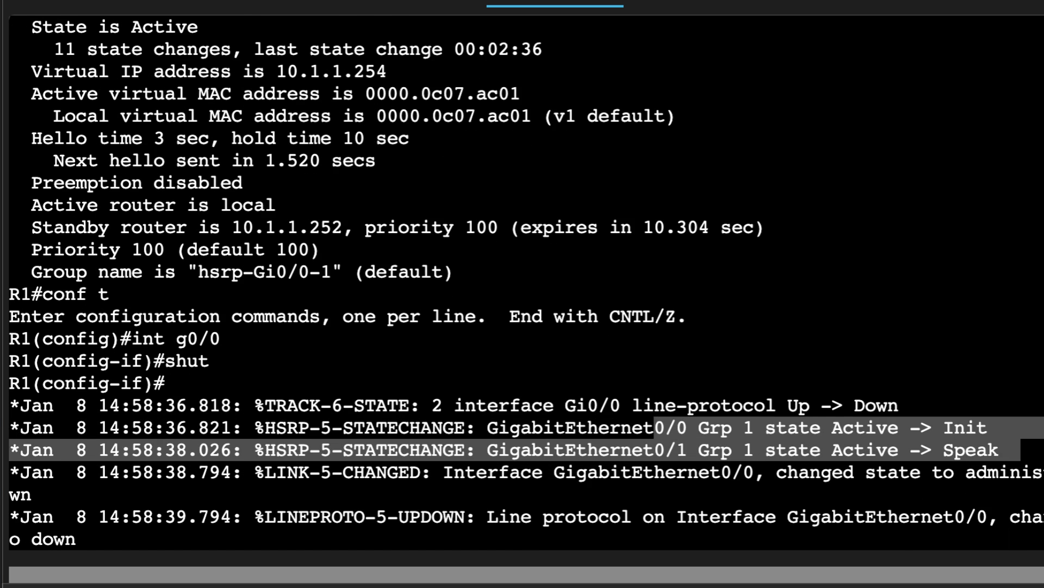
{"action": "key", "text": "ctrl+Tab"}
{"action": "left_click_drag", "start_coordinate": [1037, 539], "coordinate": [522, 500]}
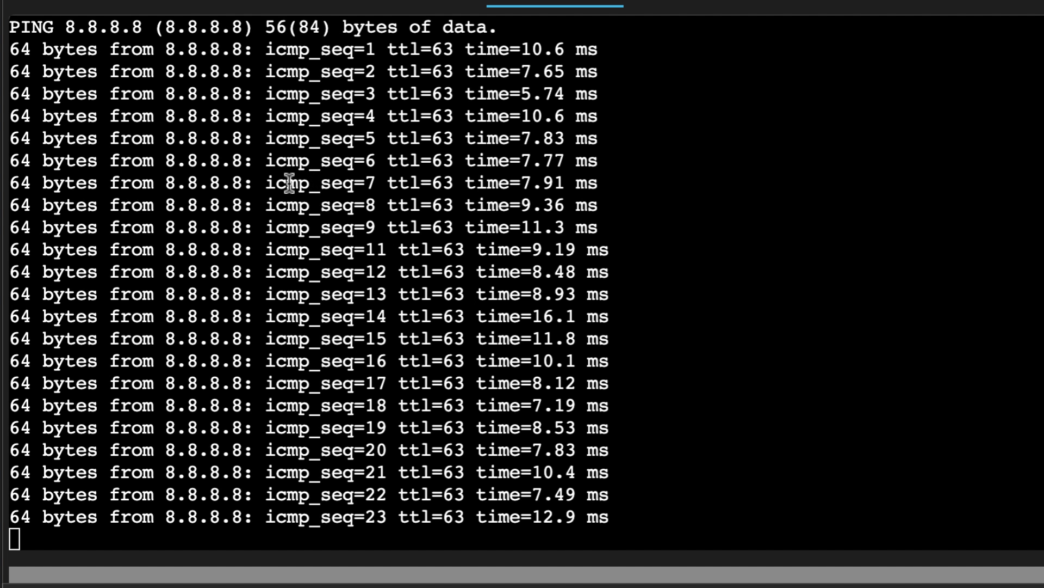
Step: Stop the PC's ping to 8.8.8.8 and highlight the replies icmp_seq=9 and icmp_seq=11 around the failover
{"action": "left_click_drag", "start_coordinate": [276, 184], "coordinate": [570, 223]}
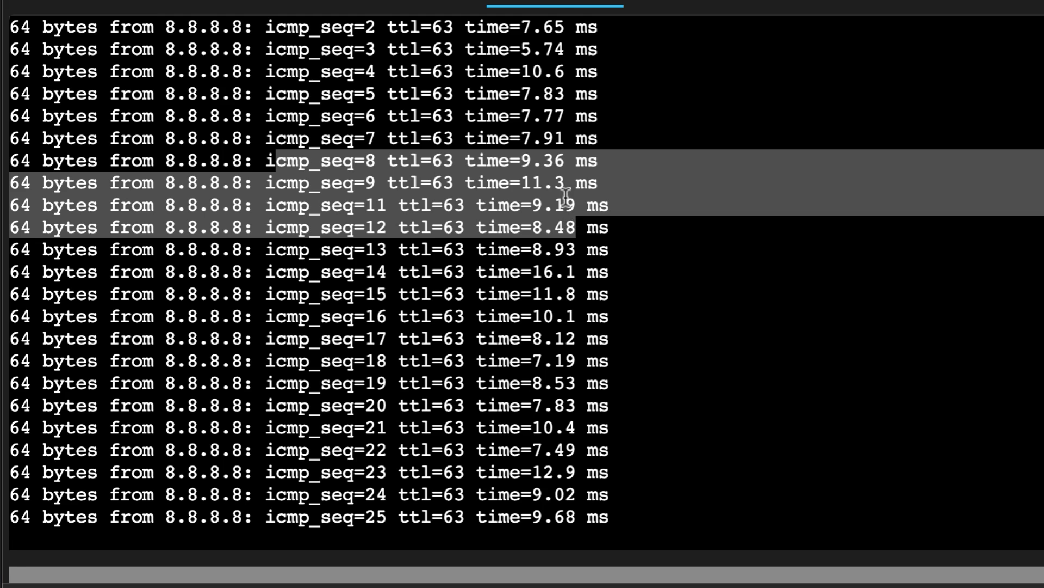
{"action": "key", "text": "ctrl+c"}
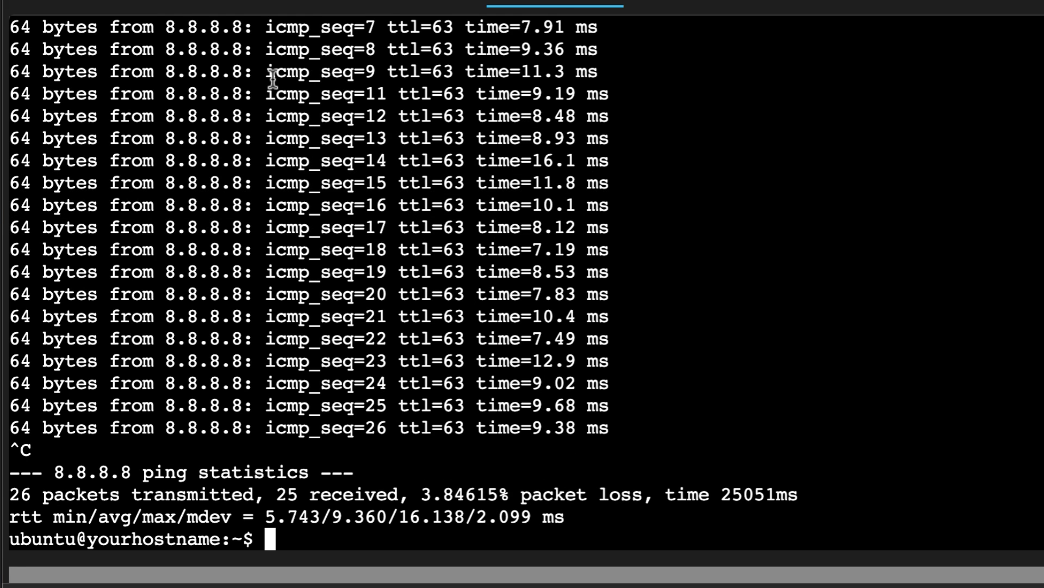
{"action": "left_click_drag", "start_coordinate": [265, 73], "coordinate": [636, 86]}
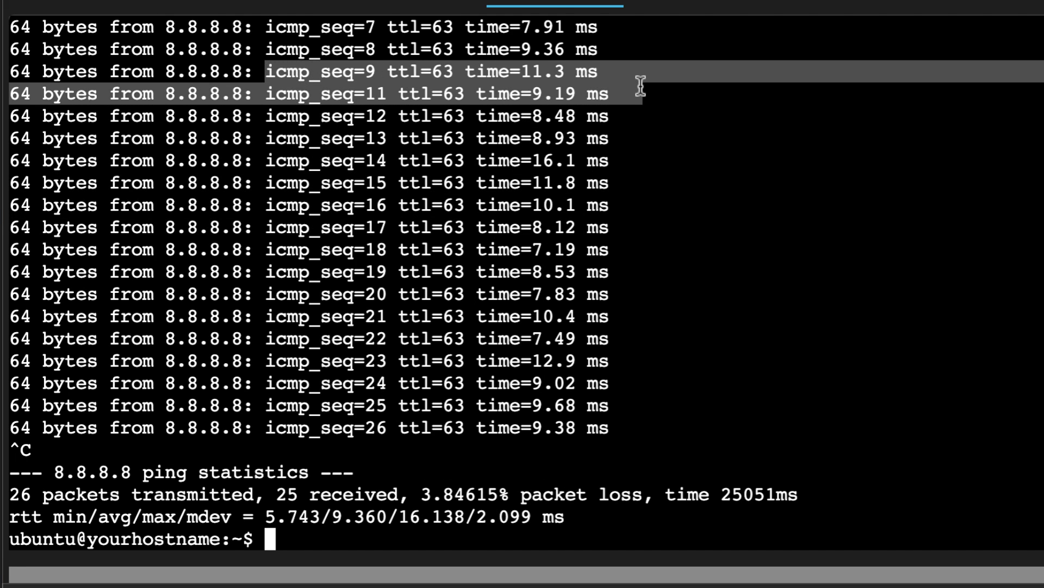
{"action": "left_click", "coordinate": [296, 91]}
{"action": "left_click_drag", "start_coordinate": [253, 70], "coordinate": [598, 72]}
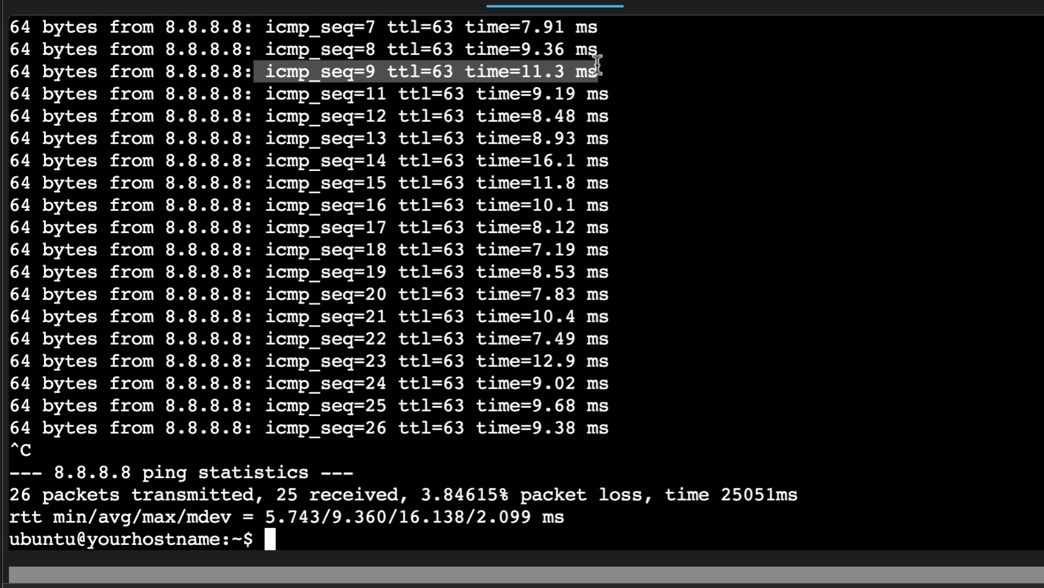
{"action": "left_click_drag", "start_coordinate": [265, 91], "coordinate": [685, 103]}
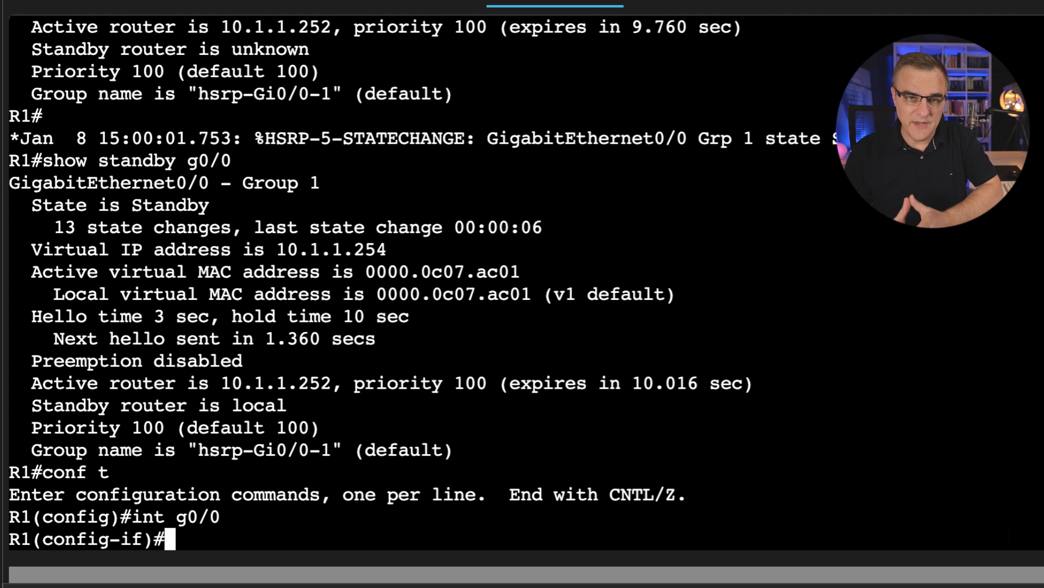
Step: Set the HSRP group 1 priority to 150 on R1's interface g0/0
{"action": "type", "text": "stan"}
{"action": "key", "text": "Tab"}
{"action": "type", "text": "1 pr"}
{"action": "key", "text": "Tab"}
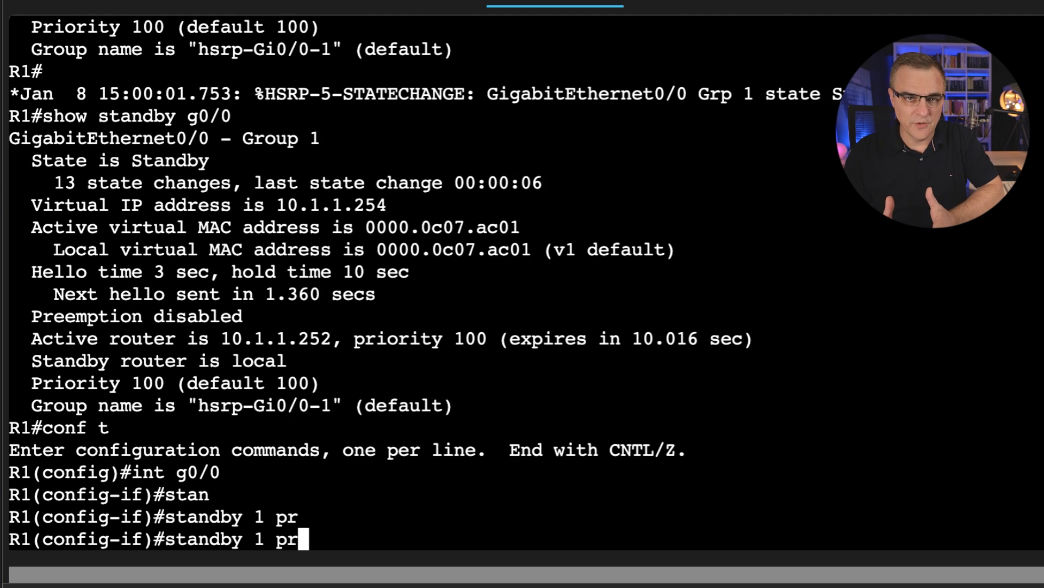
{"action": "type", "text": "i"}
{"action": "key", "text": "Tab"}
{"action": "type", "text": "150"}
{"action": "key", "text": "Return"}
Step: Enable preemption for HSRP group 1 on R1's interface g0/0
{"action": "type", "text": "stand"}
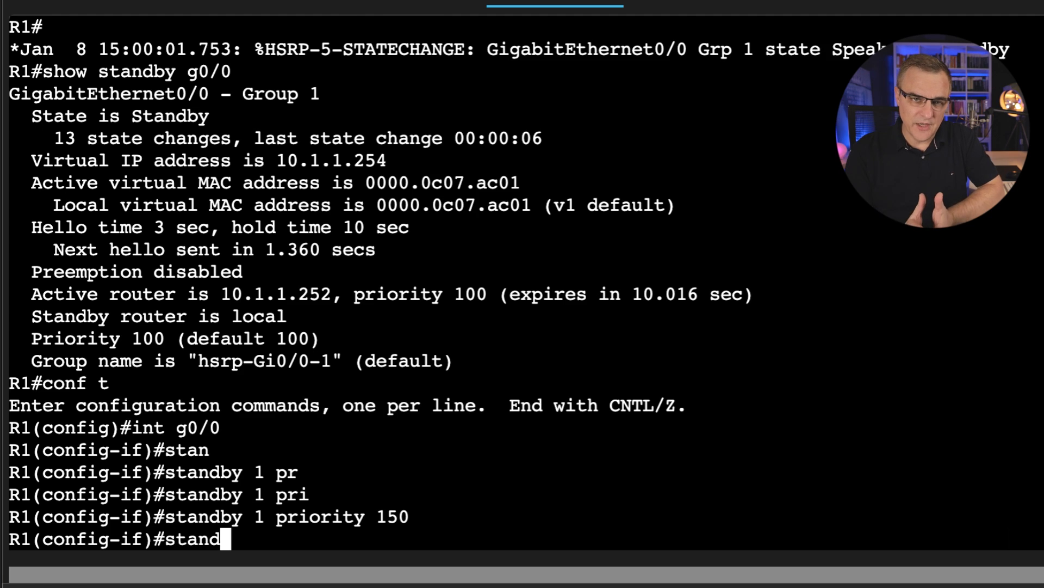
{"action": "key", "text": "Tab"}
{"action": "type", "text": "1 "}
{"action": "type", "text": "pre"}
{"action": "key", "text": "Tab"}
{"action": "key", "text": "Return"}
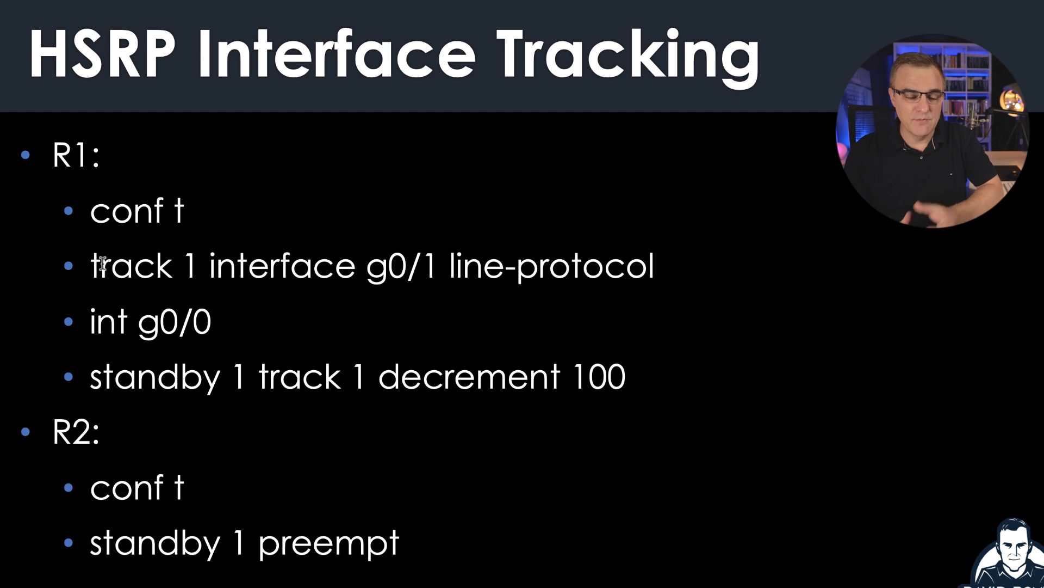
{"action": "left_click_drag", "start_coordinate": [85, 265], "coordinate": [611, 243]}
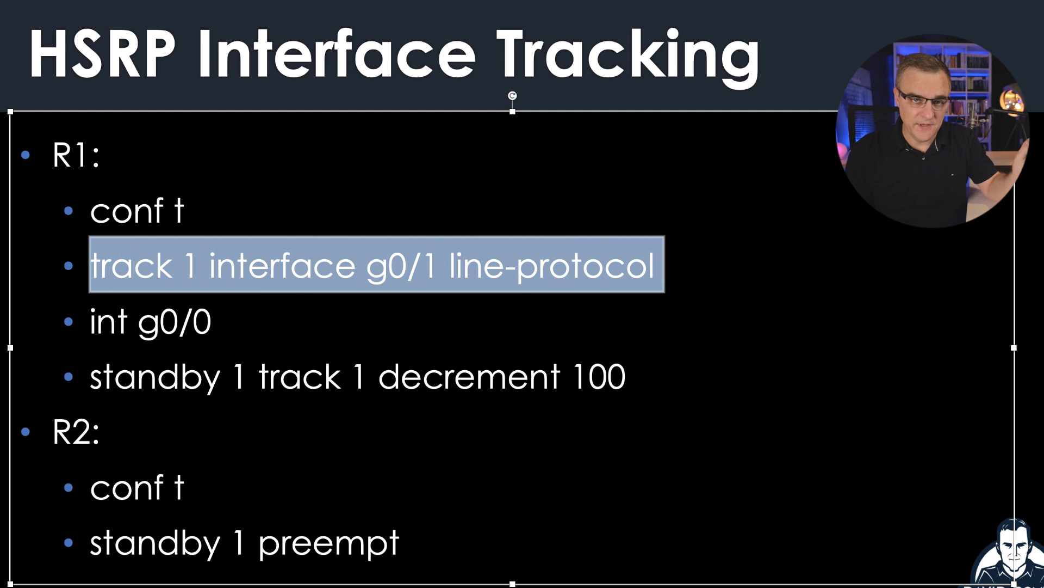
{"action": "left_click_drag", "start_coordinate": [91, 375], "coordinate": [637, 365]}
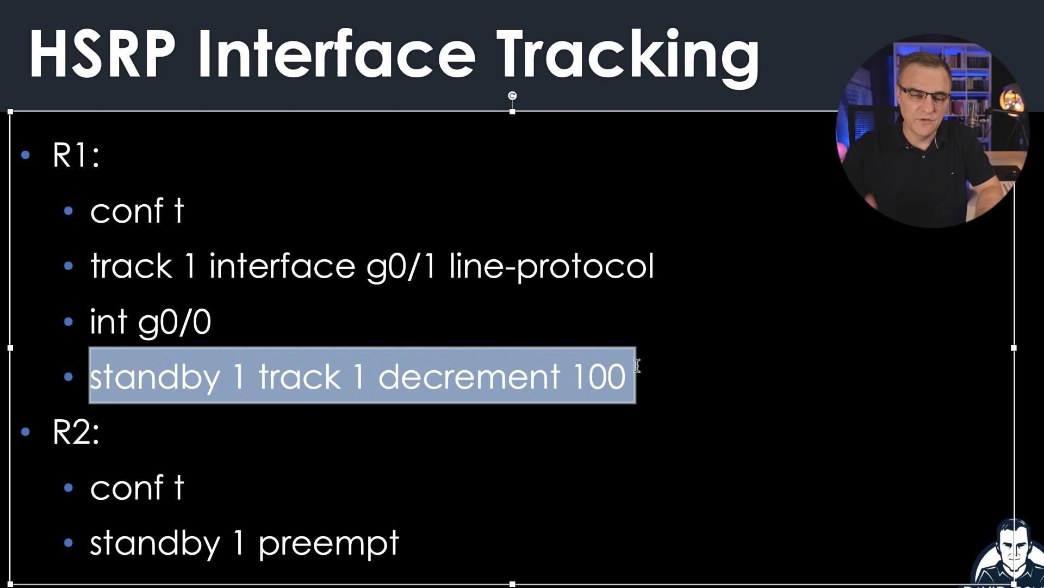